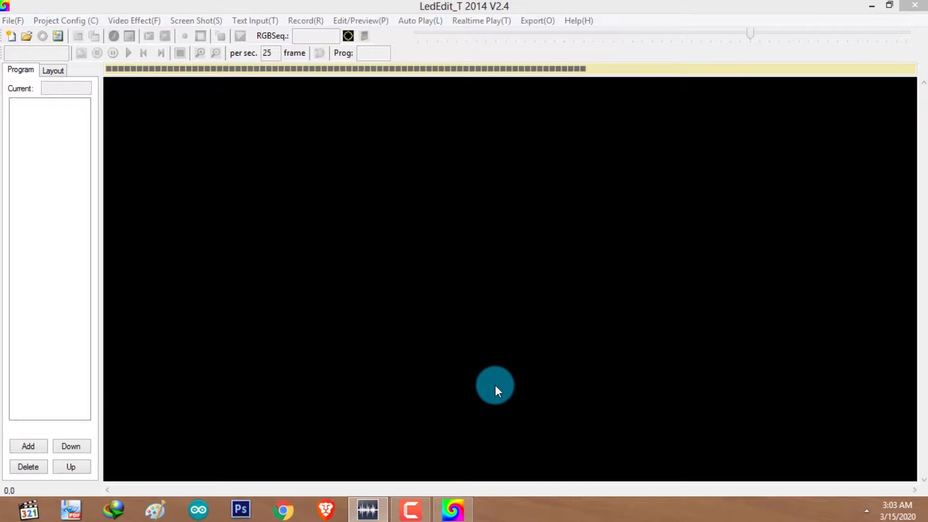
# Step: Start a manual layout from the project configuration to open the LED layout editor
pyautogui.click(495, 385)
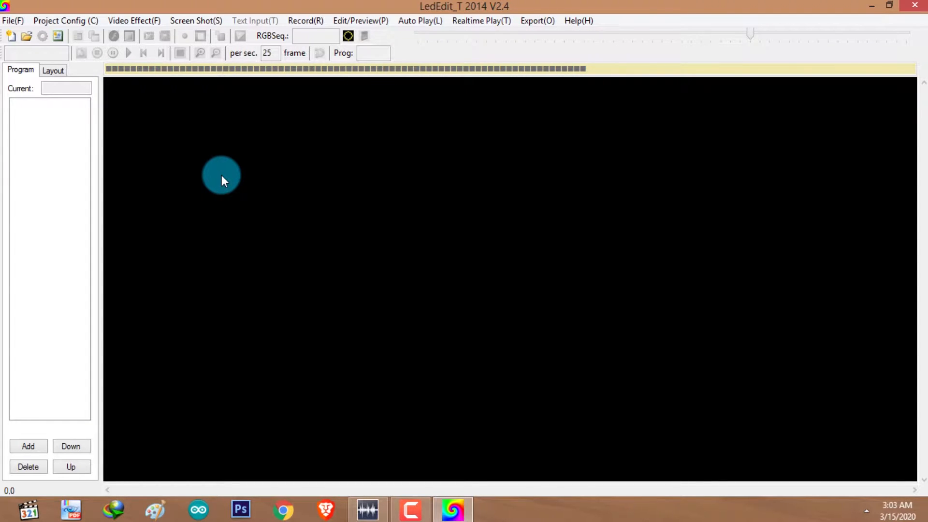
pyautogui.click(61, 21)
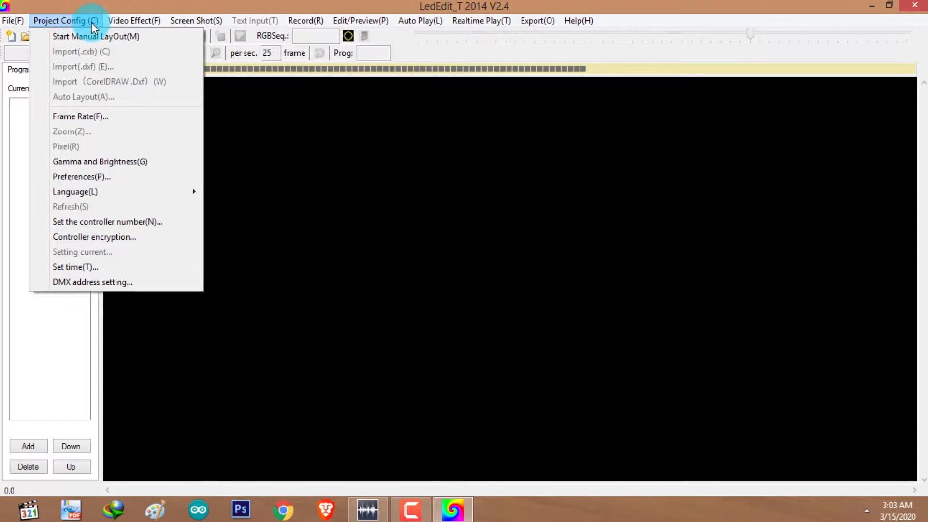
pyautogui.click(83, 36)
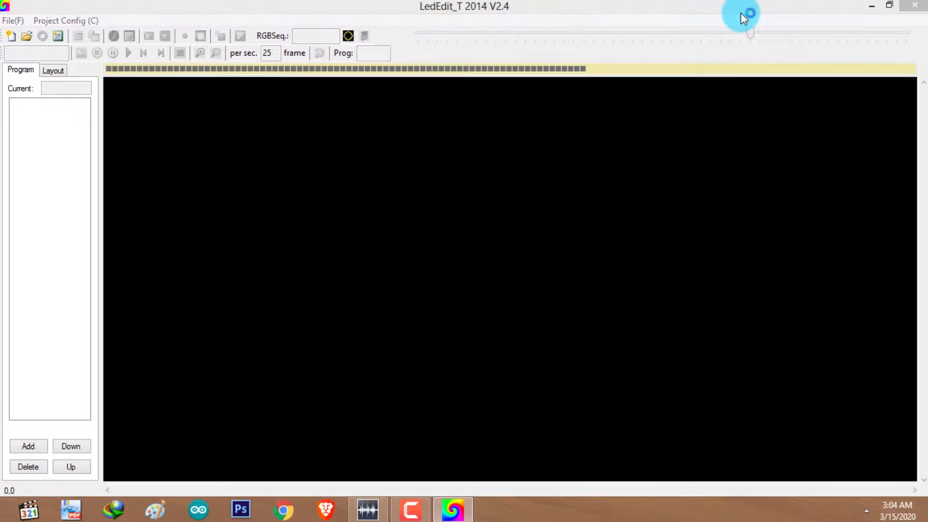
pyautogui.click(12, 20)
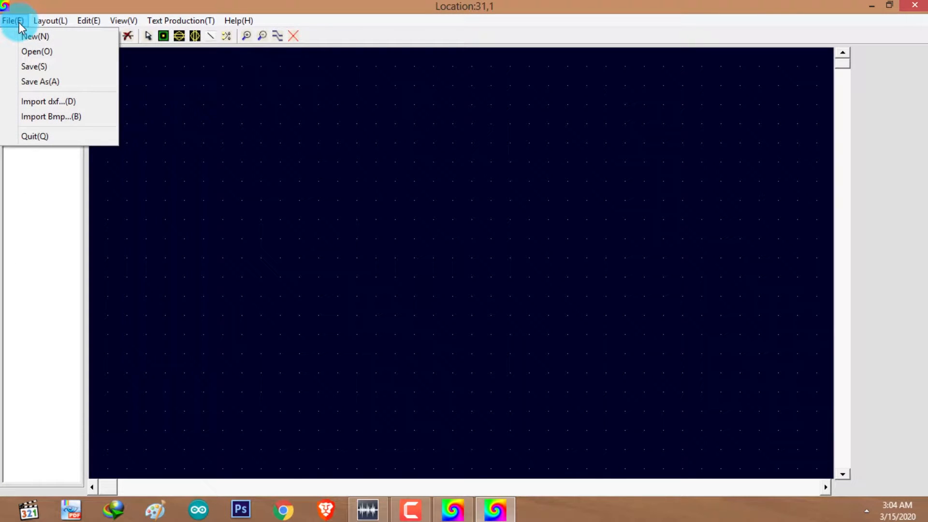
pyautogui.click(121, 5)
pyautogui.click(115, 75)
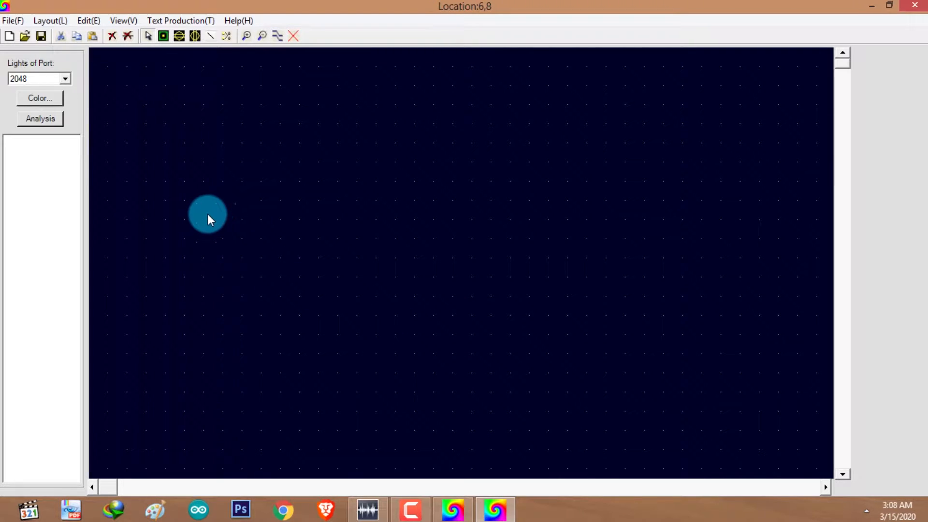
# Step: Switch from the layout editor to Photoshop
pyautogui.click(863, 7)
pyautogui.click(865, 9)
pyautogui.rightClick(198, 509)
pyautogui.click(241, 509)
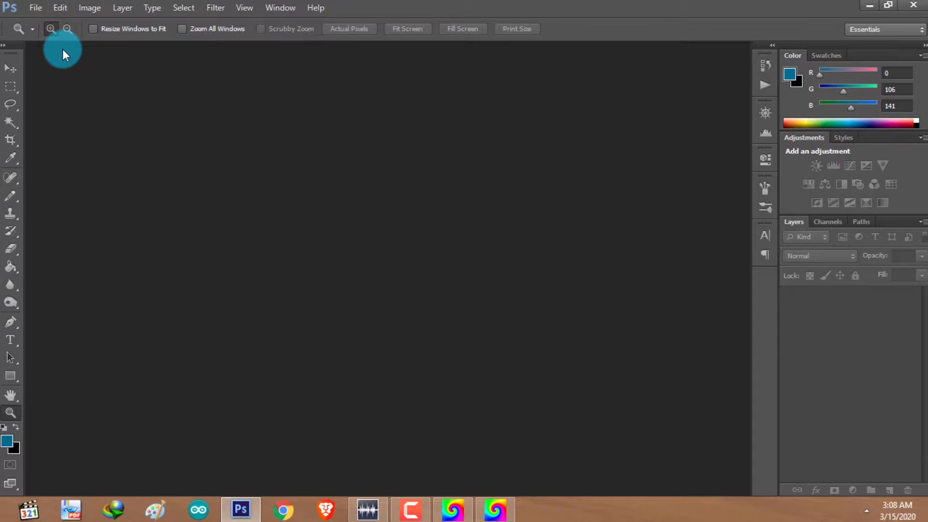
# Step: Start a new document and set its width to 40 and its height to 30
pyautogui.click(36, 7)
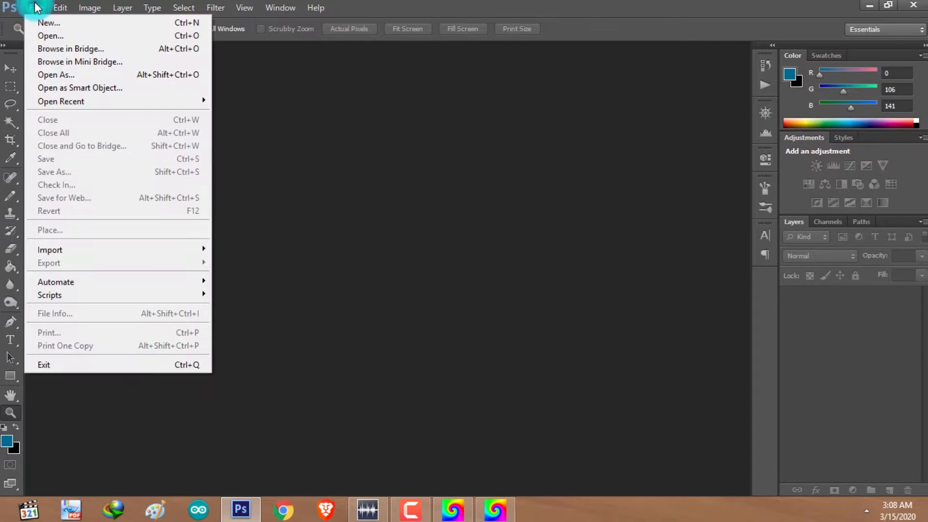
pyautogui.click(115, 23)
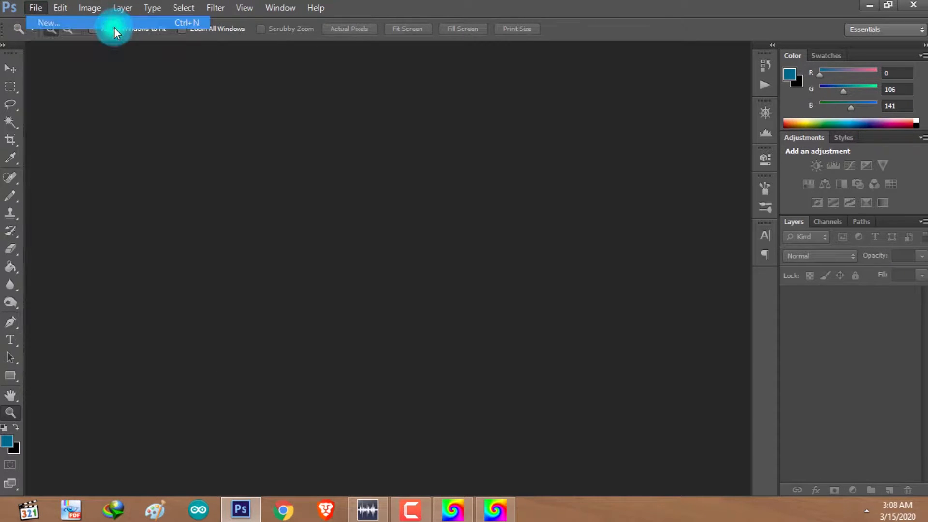
pyautogui.click(367, 220)
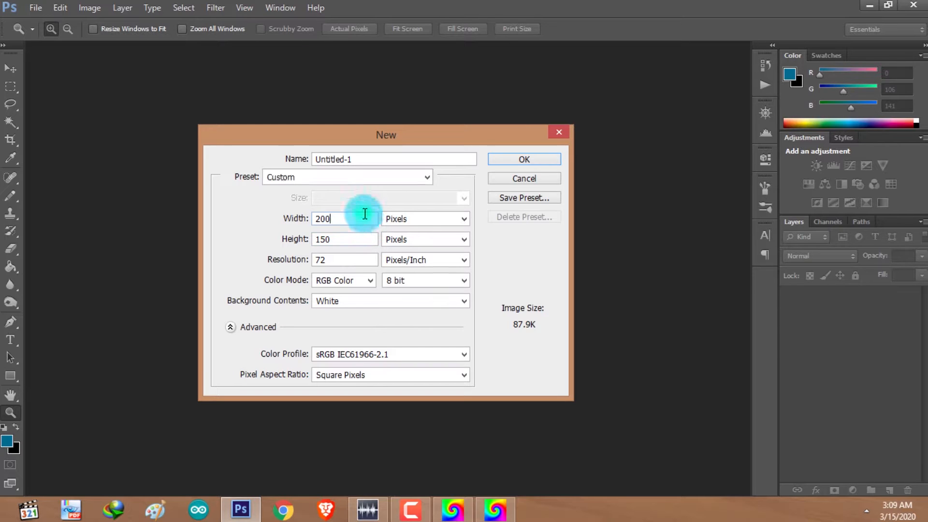
pyautogui.moveTo(367, 220); pyautogui.dragTo(248, 223)
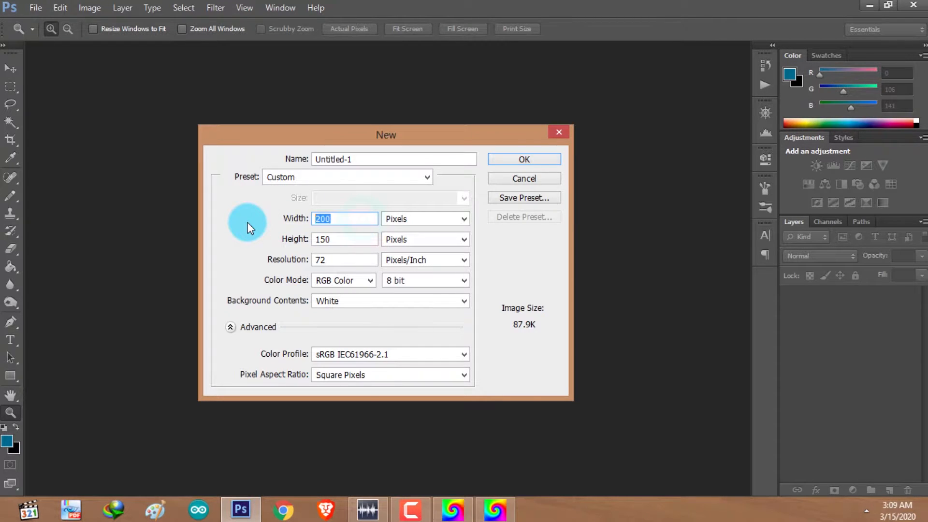
pyautogui.write('40')
pyautogui.press('Tab')
pyautogui.write('30')
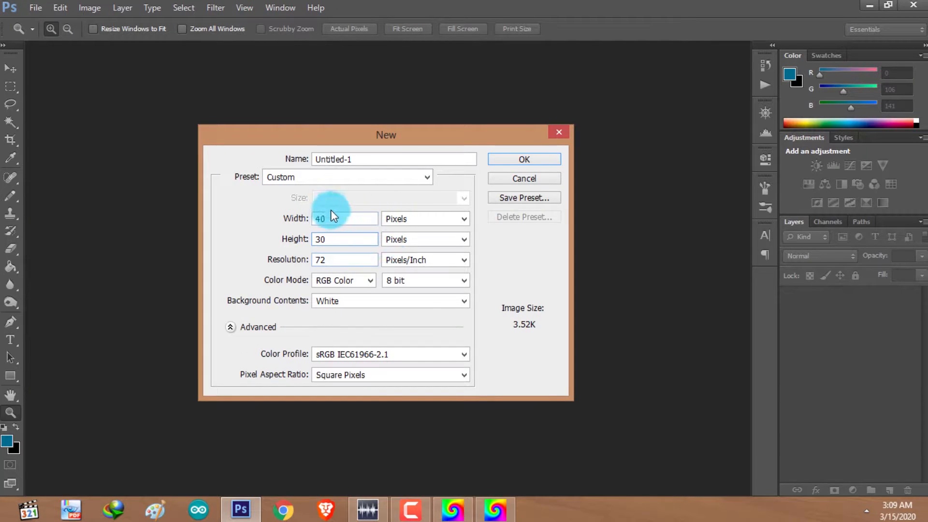
pyautogui.click(355, 233)
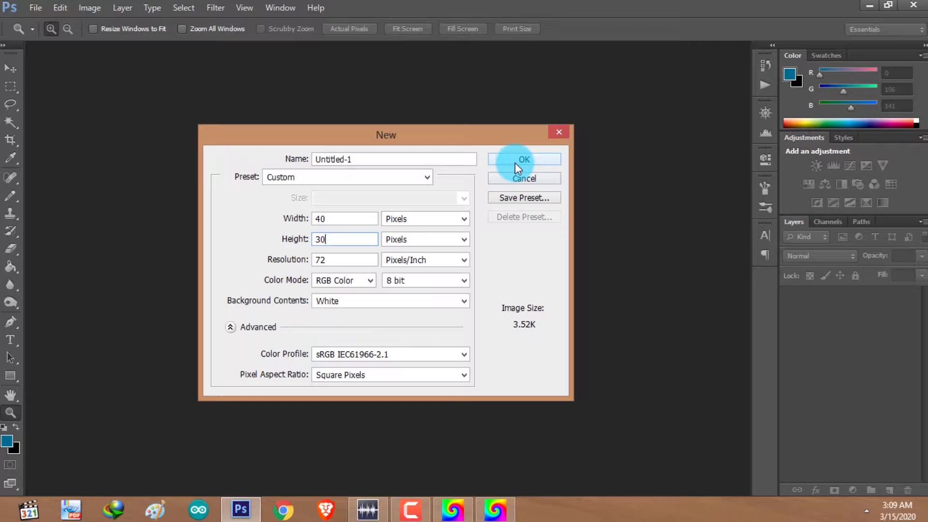
# Step: Choose pixels as the unit for both width and height, and create the document
pyautogui.click(421, 219)
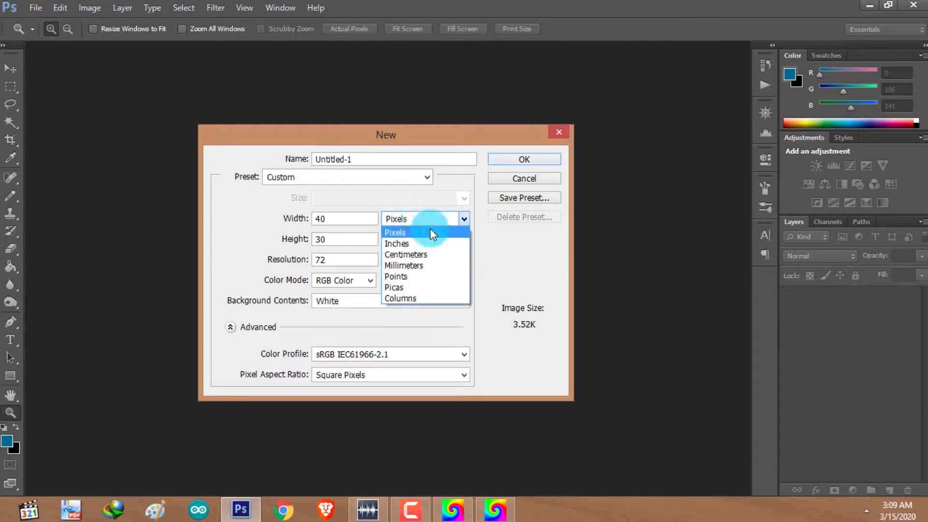
pyautogui.click(432, 231)
pyautogui.click(449, 240)
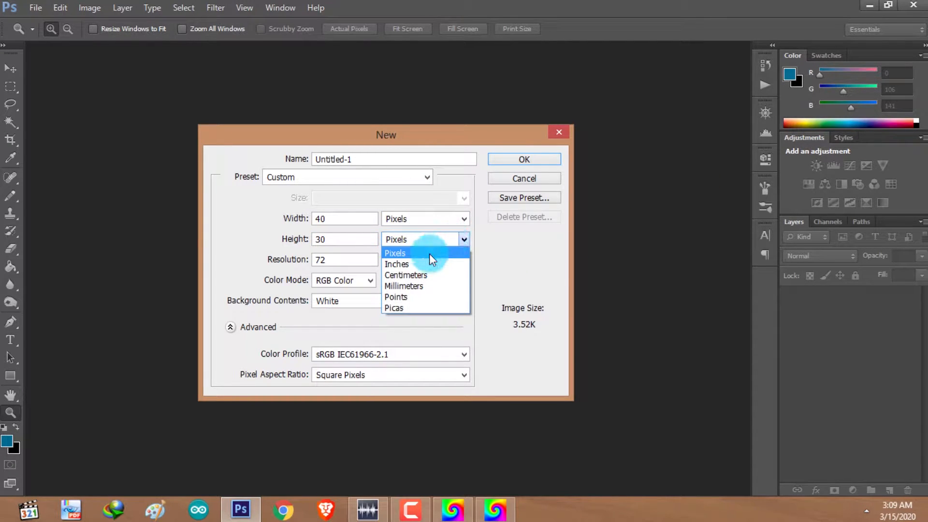
pyautogui.click(431, 254)
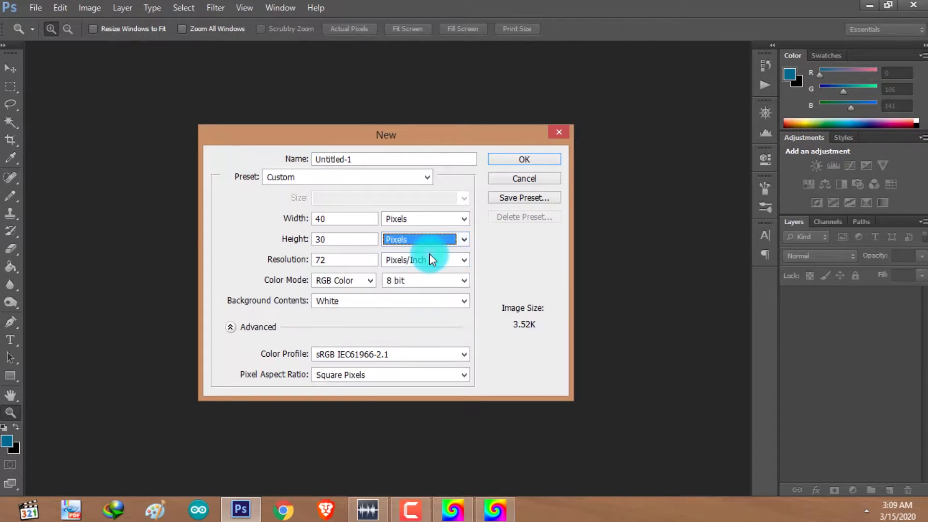
pyautogui.click(525, 159)
# Step: Show the rulers and the grid for the new blank canvas
pyautogui.click(10, 414)
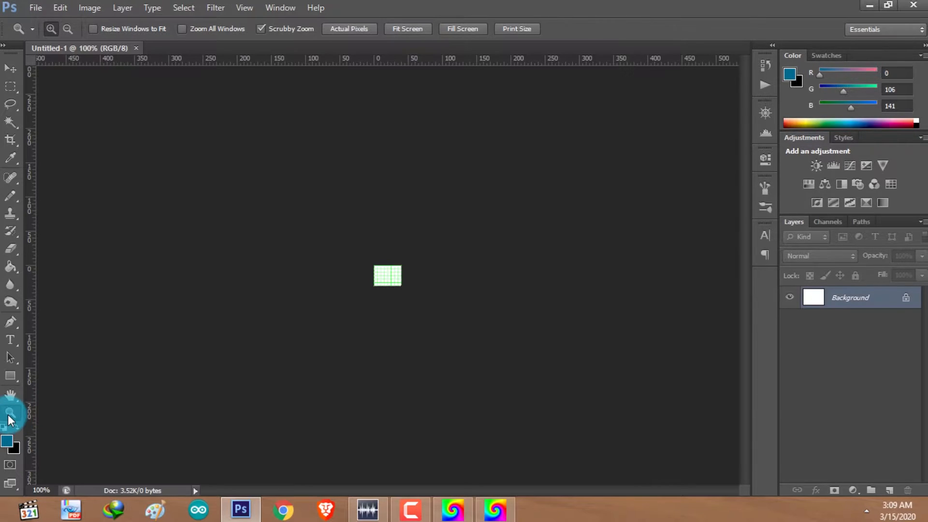
pyautogui.click(400, 29)
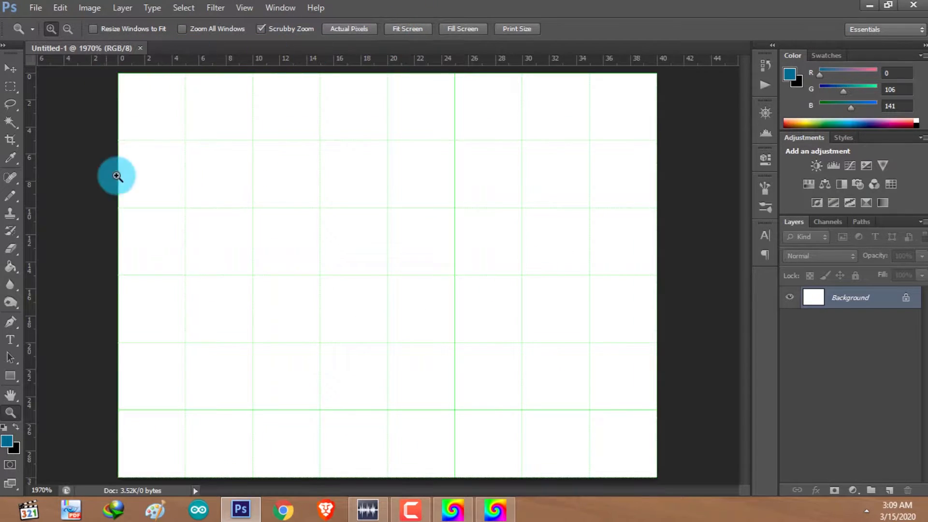
pyautogui.click(292, 10)
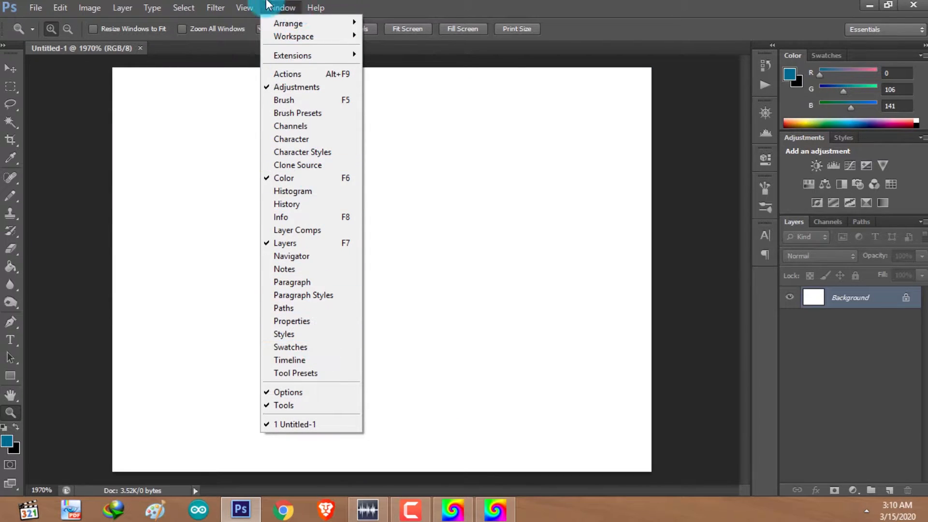
pyautogui.moveTo(244, 8)
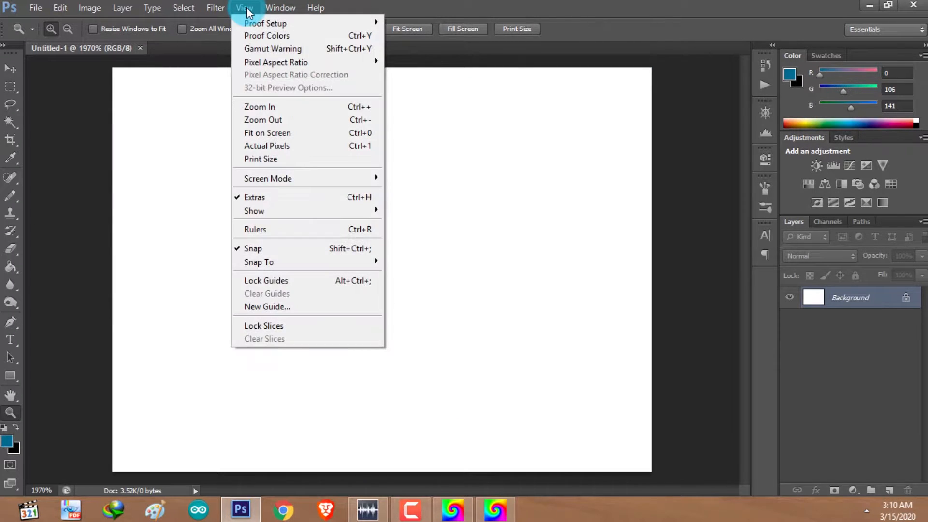
pyautogui.click(284, 228)
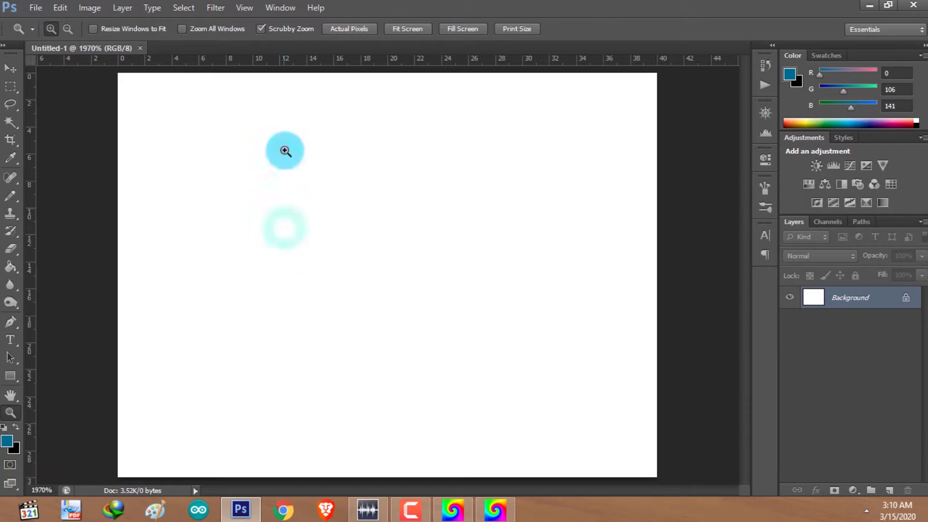
pyautogui.click(243, 10)
pyautogui.moveTo(361, 212)
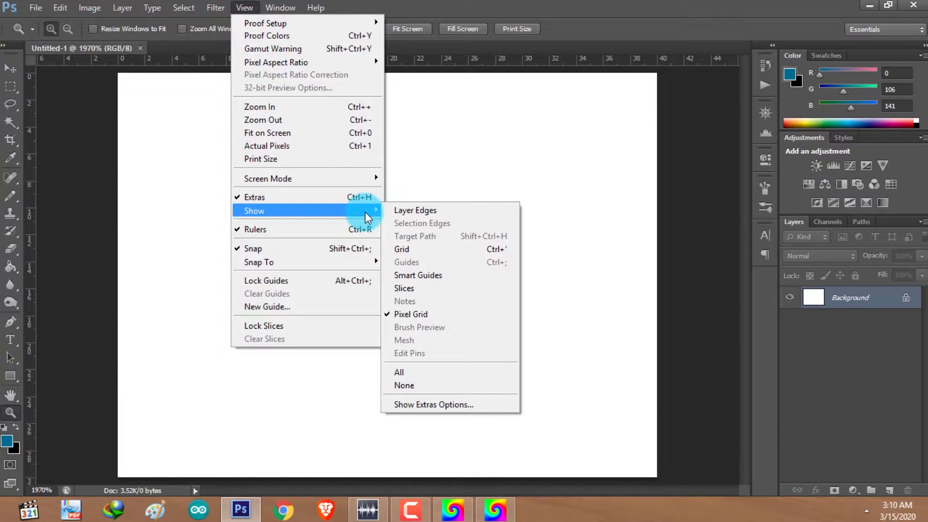
pyautogui.click(437, 248)
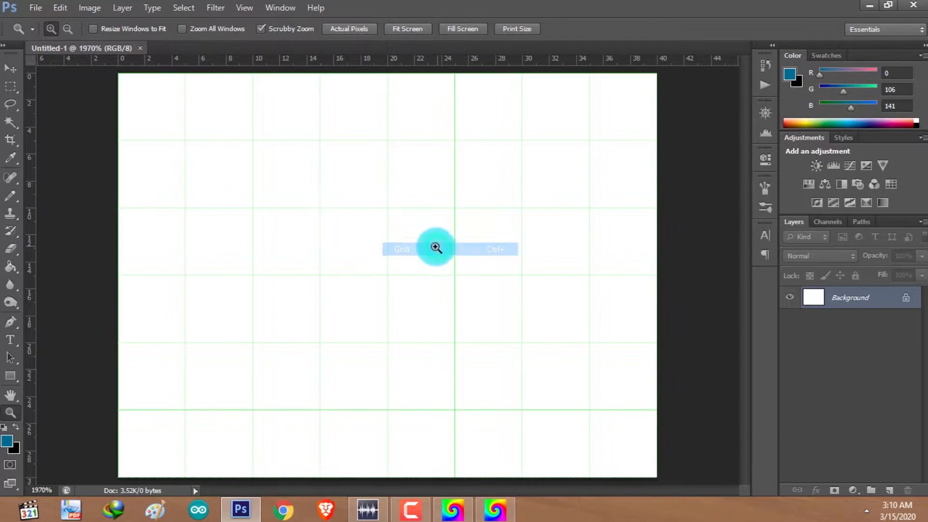
# Step: Set snapping to apply to all available elements
pyautogui.click(240, 8)
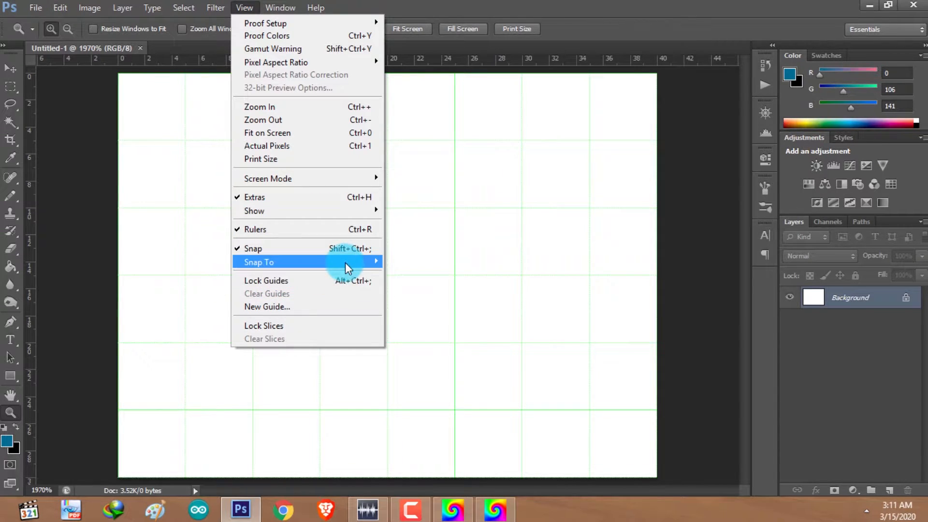
pyautogui.moveTo(344, 263)
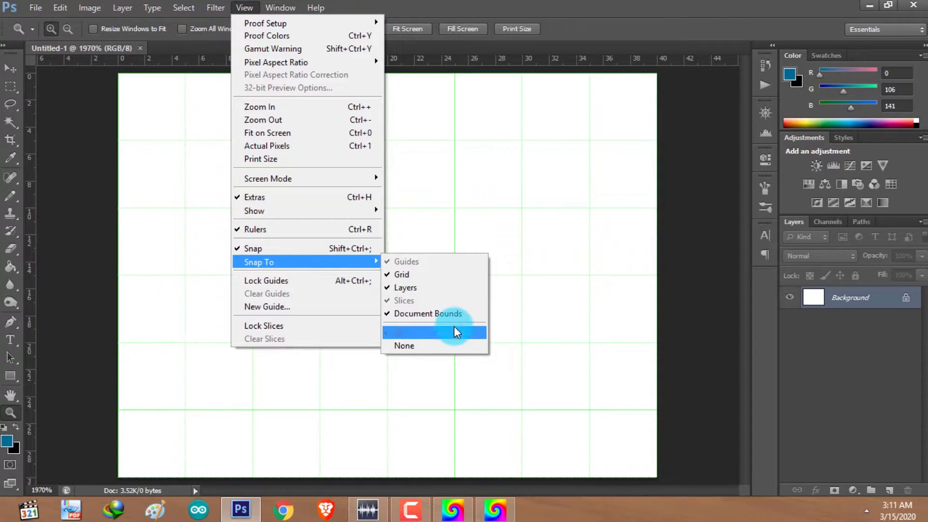
pyautogui.click(457, 332)
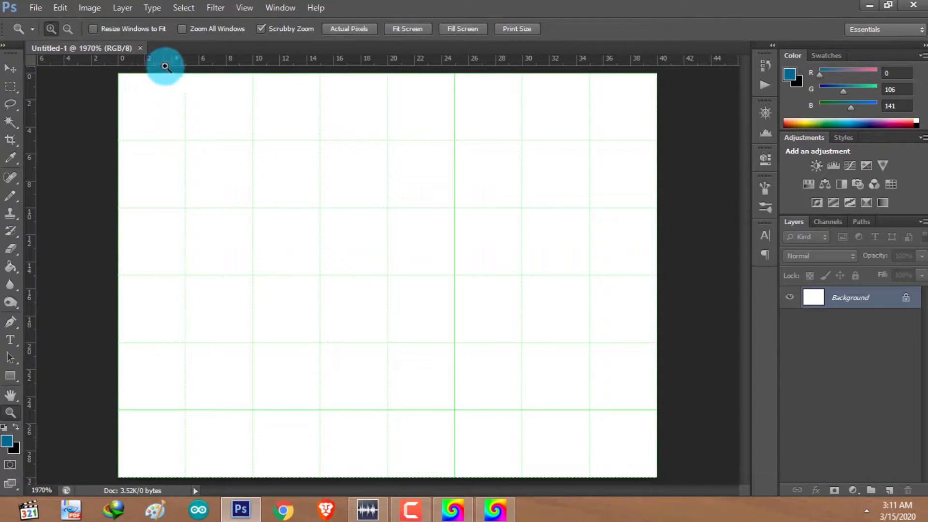
# Step: Set both the ruler units and the type units to pixels in the preferences
pyautogui.doubleClick(187, 60)
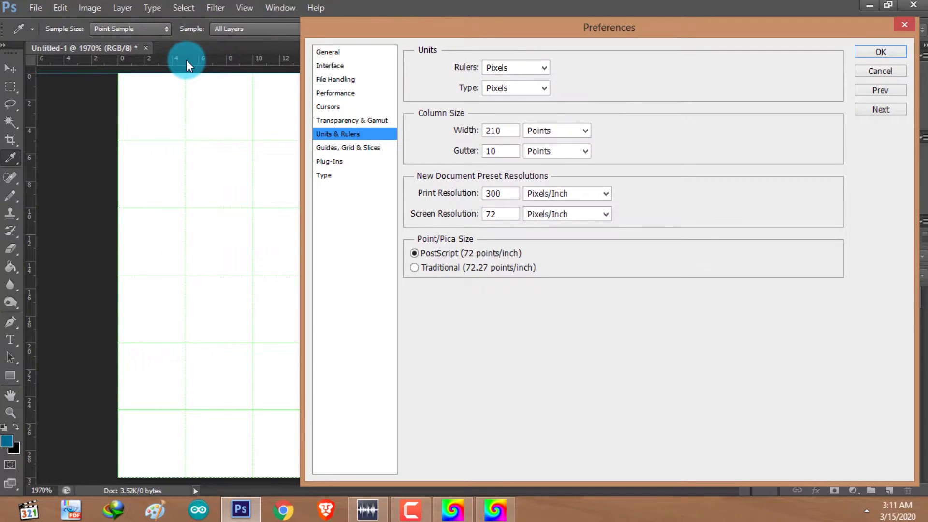
pyautogui.click(514, 67)
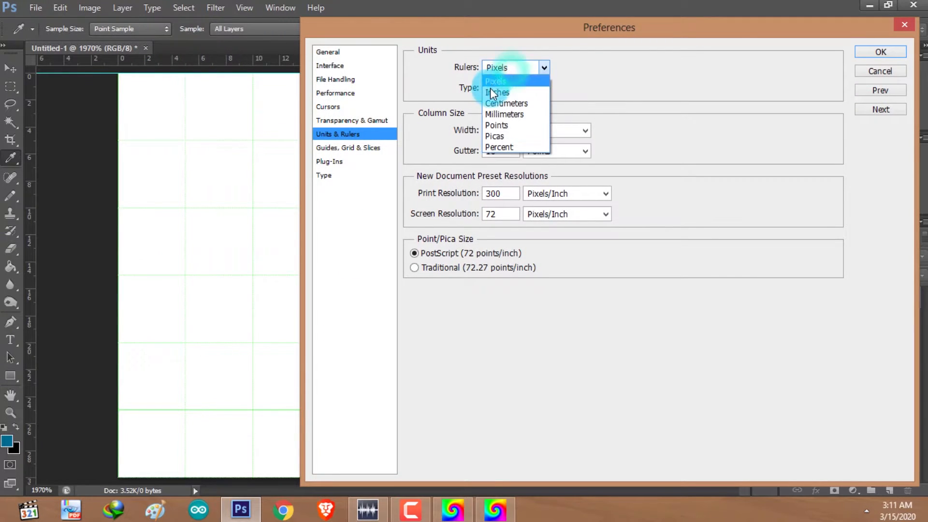
pyautogui.click(509, 81)
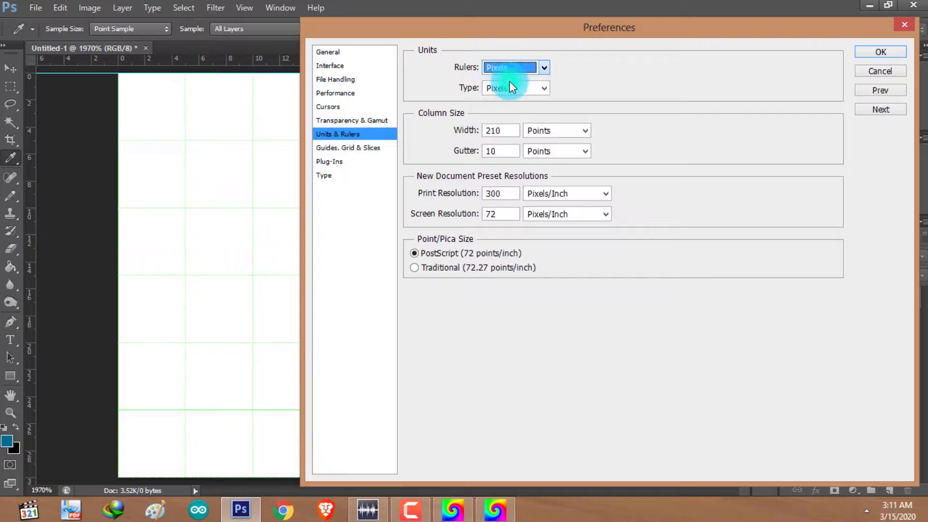
pyautogui.click(523, 93)
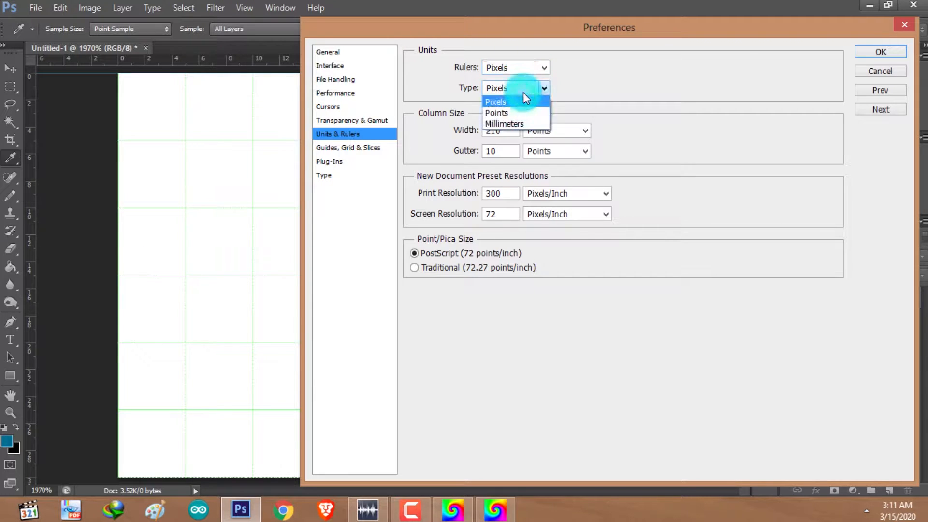
pyautogui.click(520, 99)
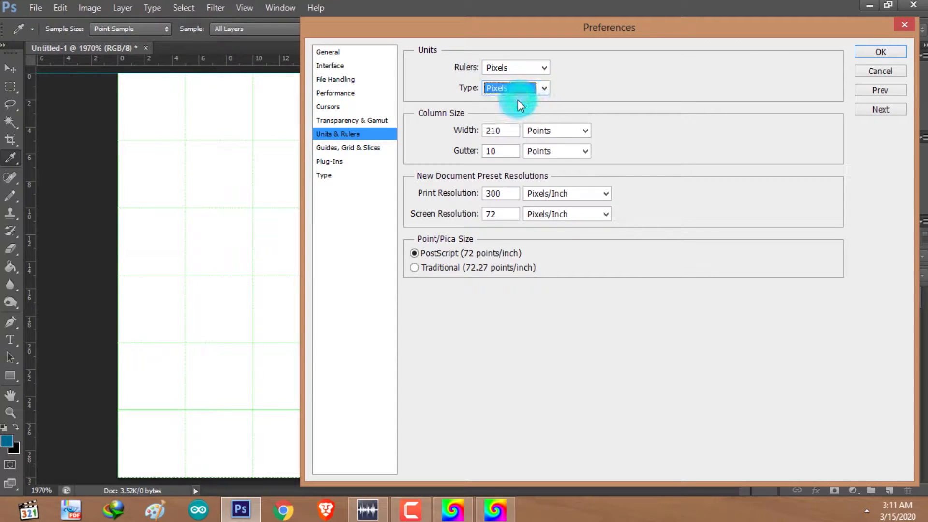
# Step: Set the grid colour to Green and the grid style to Lines in the guides, grid and slices preferences
pyautogui.click(345, 151)
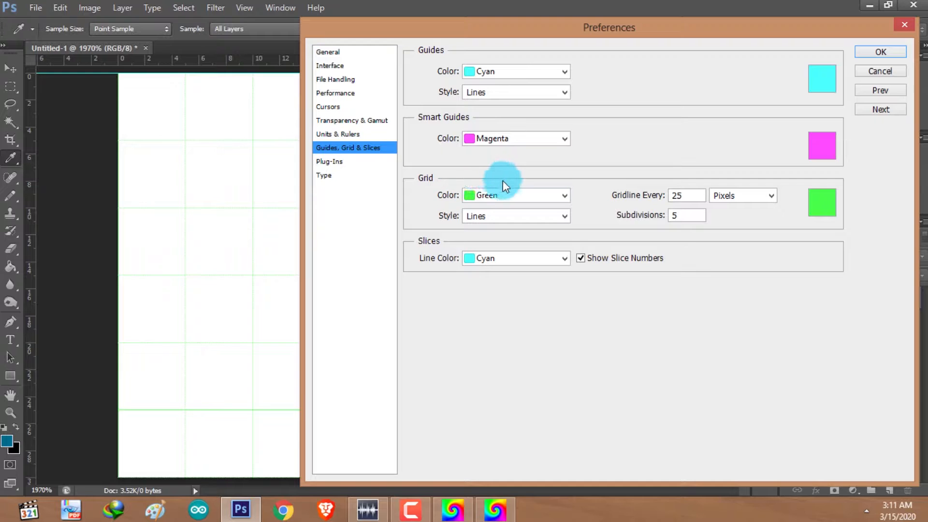
pyautogui.click(510, 193)
pyautogui.click(509, 193)
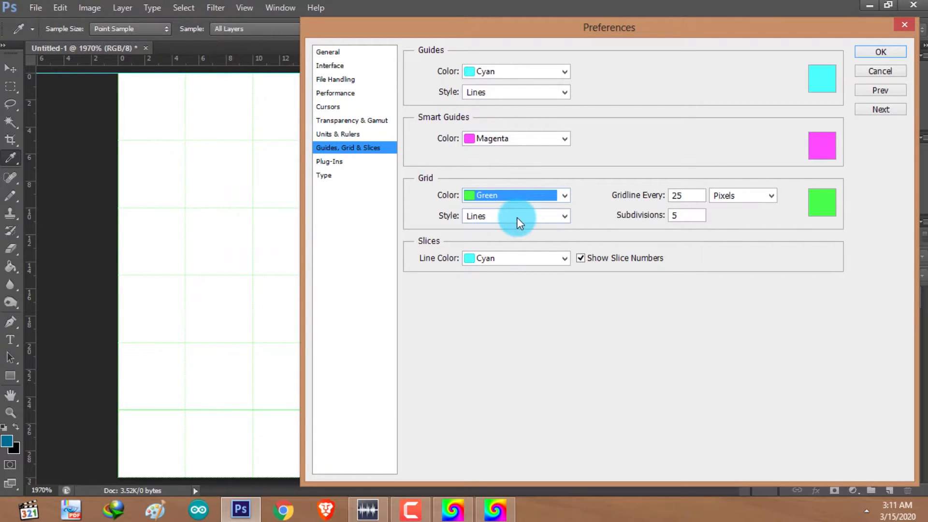
pyautogui.click(517, 216)
pyautogui.click(513, 221)
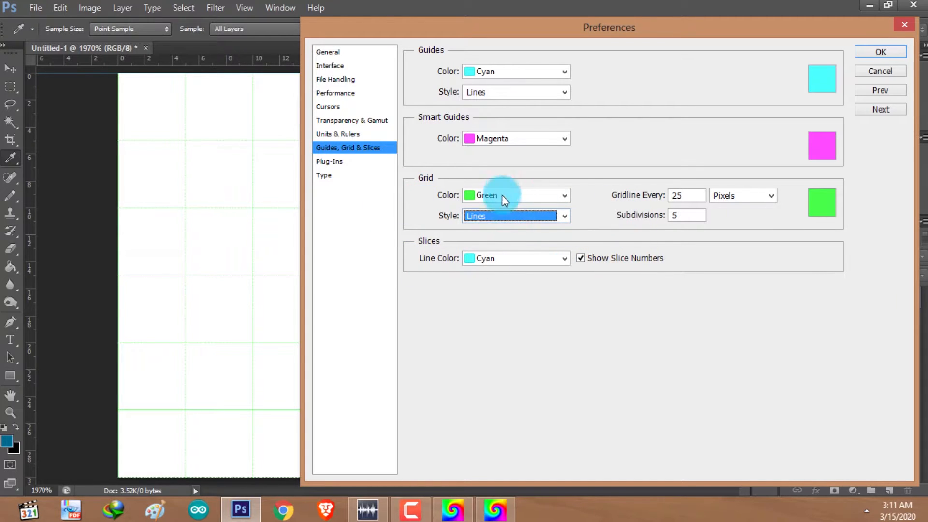
# Step: Set the grid spacing to a gridline every 5 pixels
pyautogui.click(474, 216)
pyautogui.press('BackSpace')
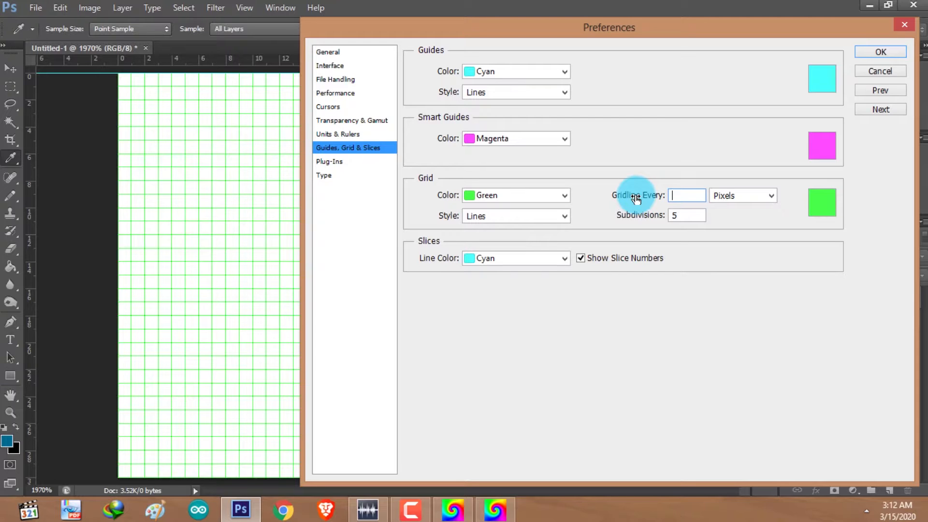
pyautogui.write('34')
pyautogui.press('BackSpace')
pyautogui.press('BackSpace')
pyautogui.write('5')
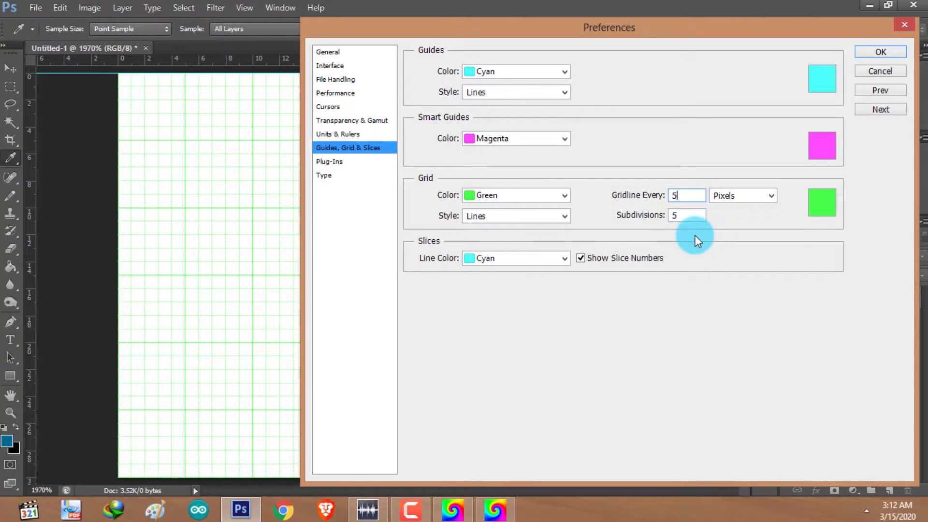
# Step: Apply the grid preferences and fill the Background layer with the blue foreground colour 006a8d using the Paint Bucket
pyautogui.click(880, 52)
pyautogui.press('z')
pyautogui.press('v')
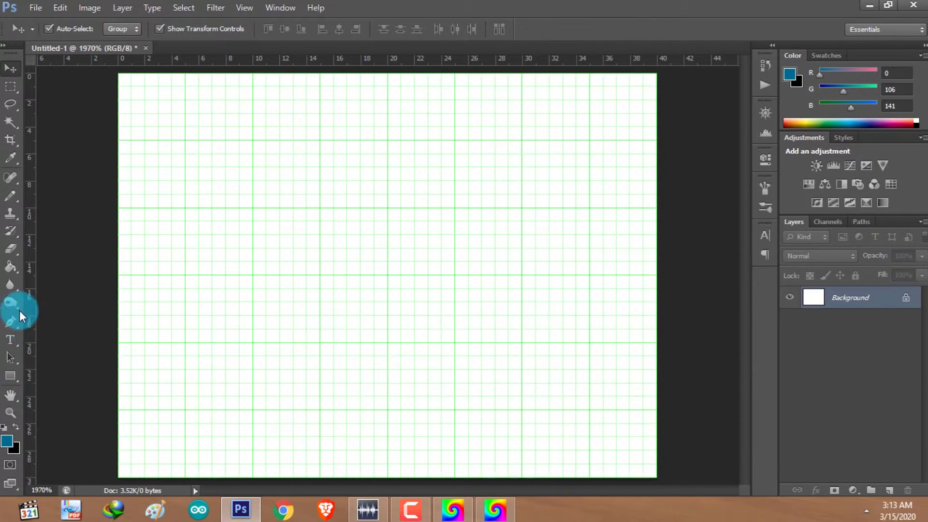
pyautogui.click(16, 263)
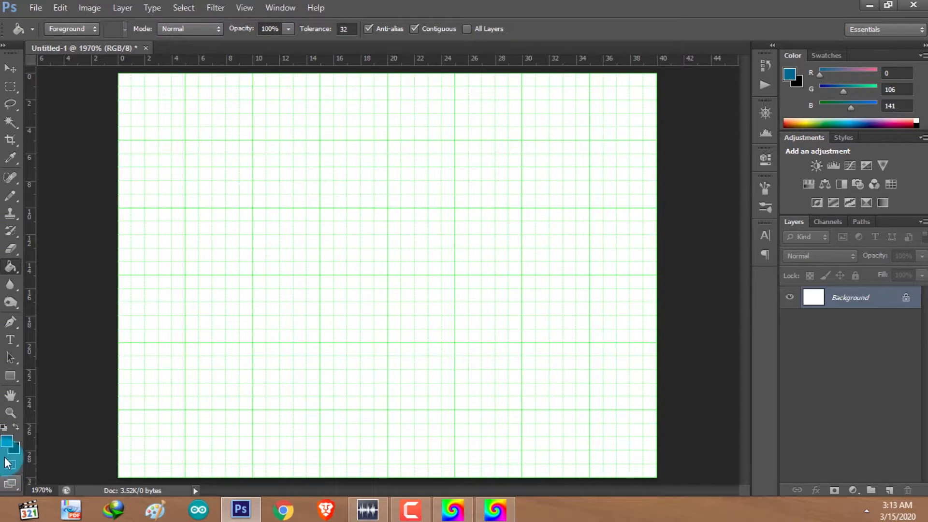
pyautogui.click(7, 442)
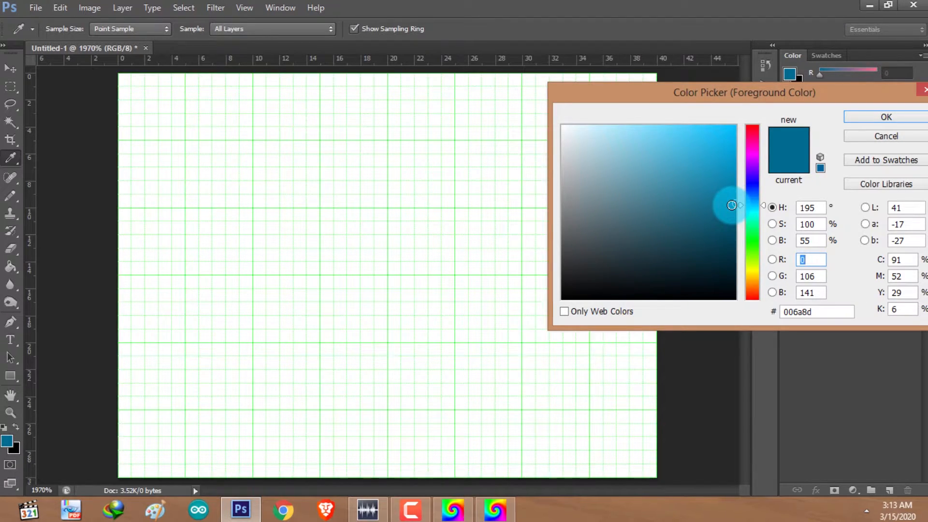
pyautogui.click(882, 118)
pyautogui.press('g')
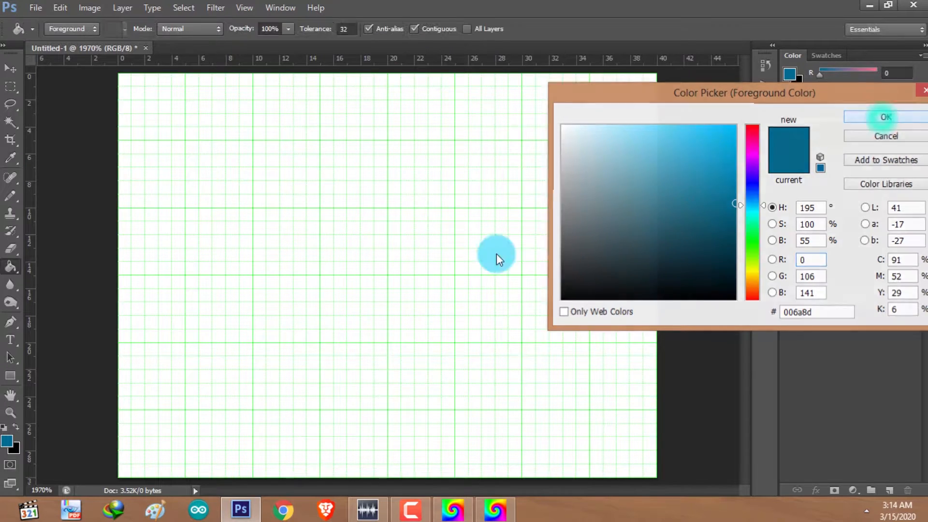
pyautogui.click(314, 226)
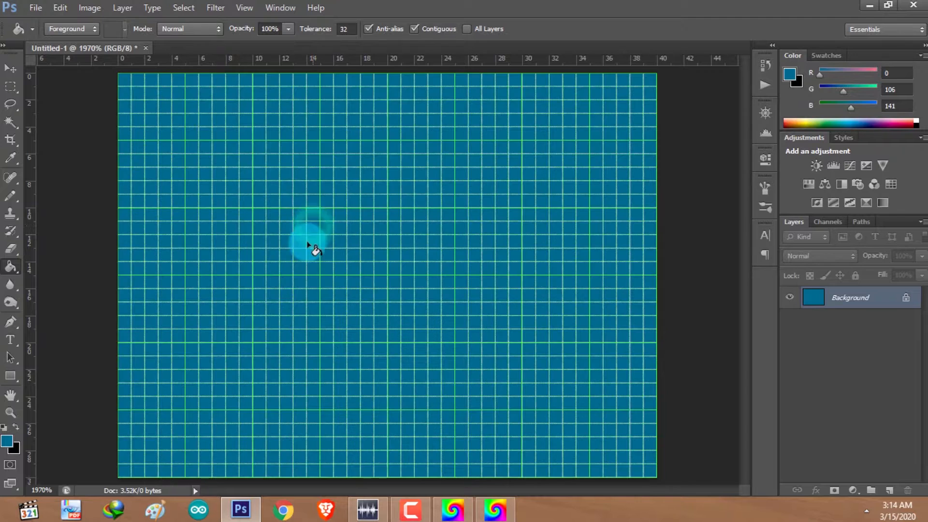
# Step: Set the Rectangle tool to draw shapes with a black fill and no stroke
pyautogui.click(11, 375)
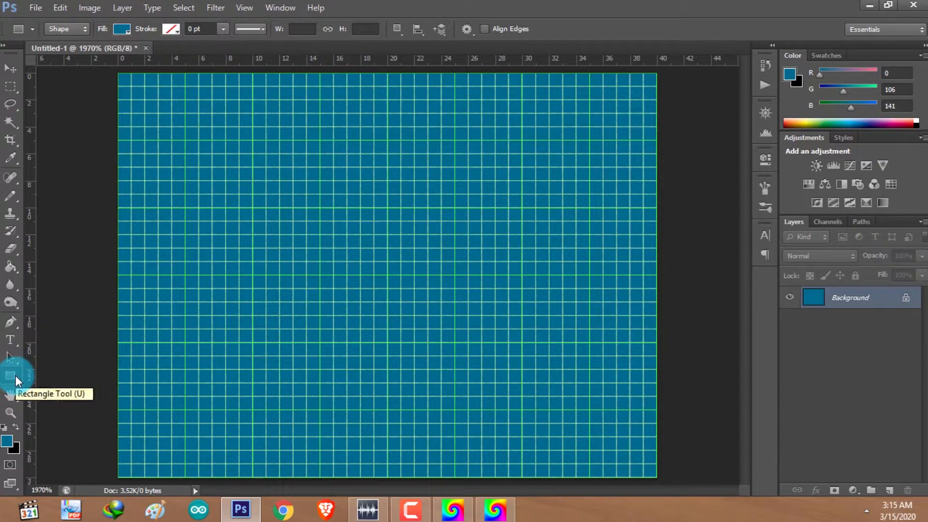
pyautogui.click(123, 28)
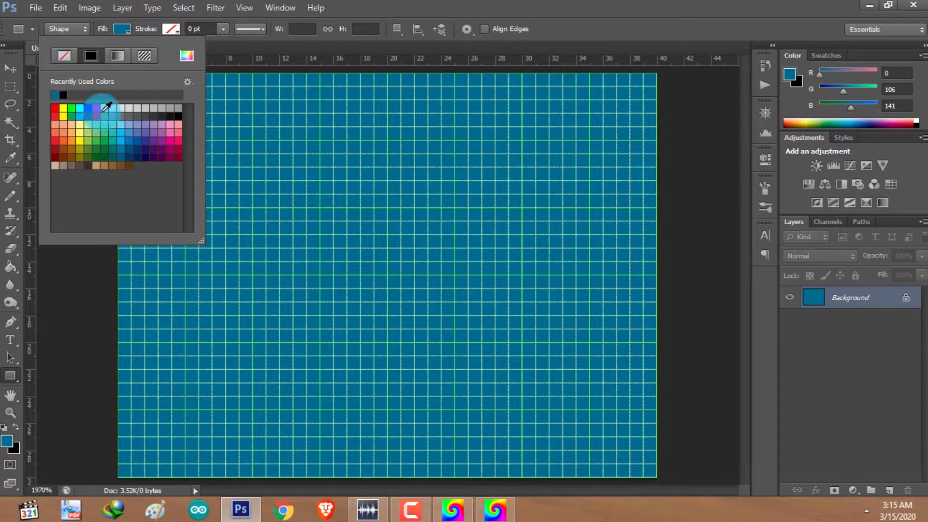
pyautogui.click(177, 114)
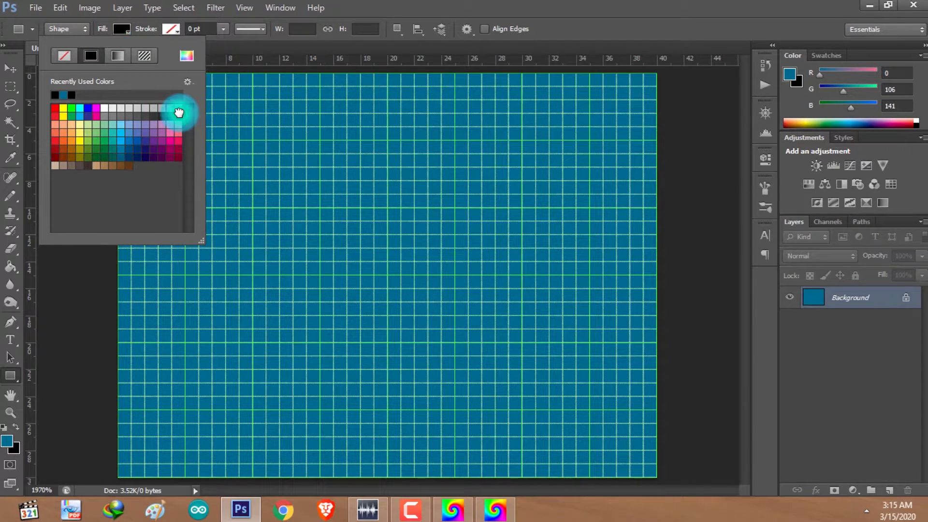
pyautogui.click(192, 7)
pyautogui.click(505, 2)
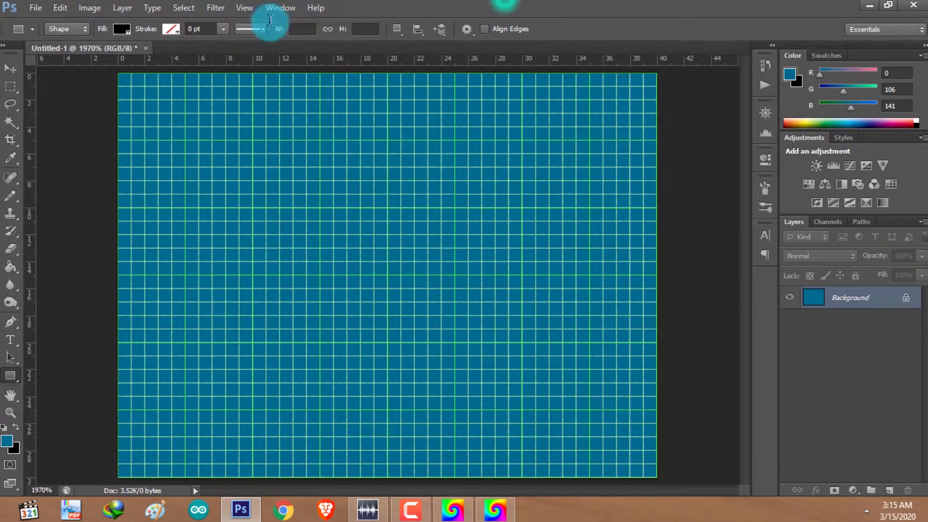
pyautogui.click(171, 30)
pyautogui.click(116, 57)
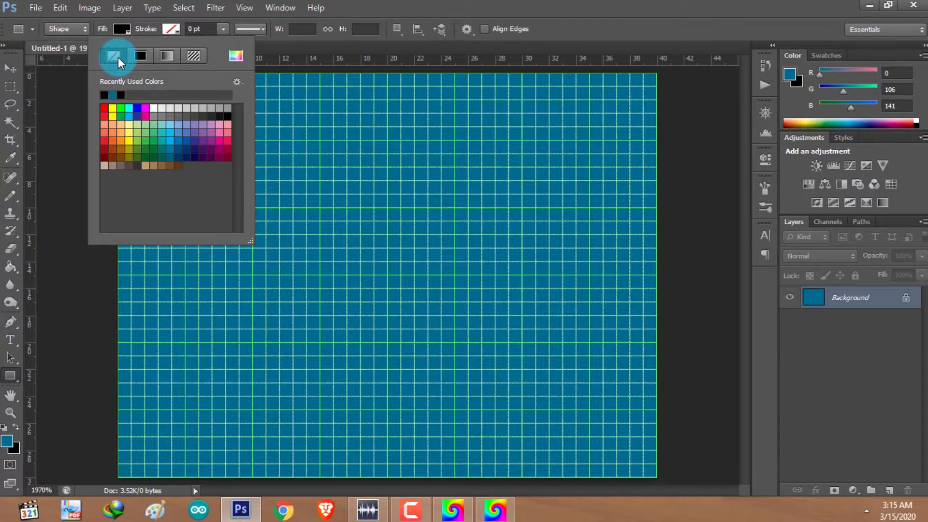
pyautogui.click(127, 77)
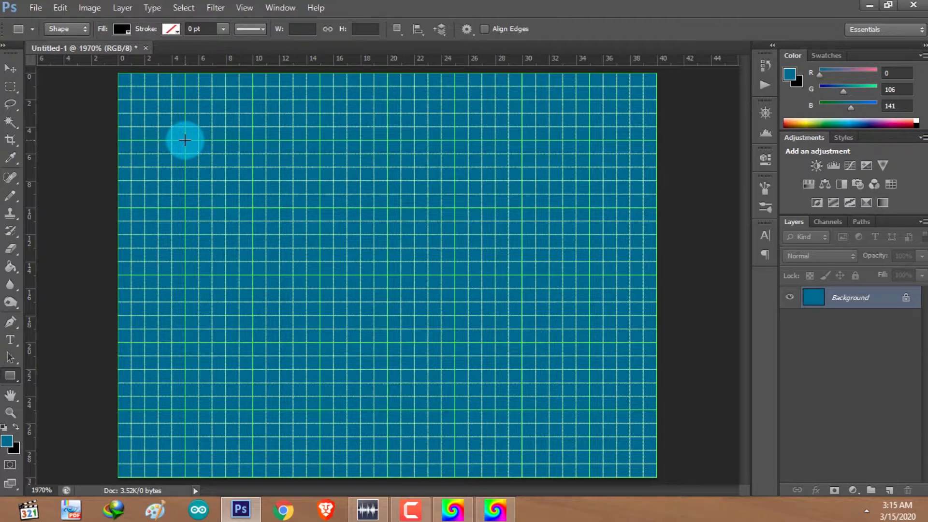
# Step: Draw a 30 × 20 px rectangle centred on the canvas, leaving a 5-pixel blue border on every side
pyautogui.moveTo(199, 140); pyautogui.dragTo(589, 410)
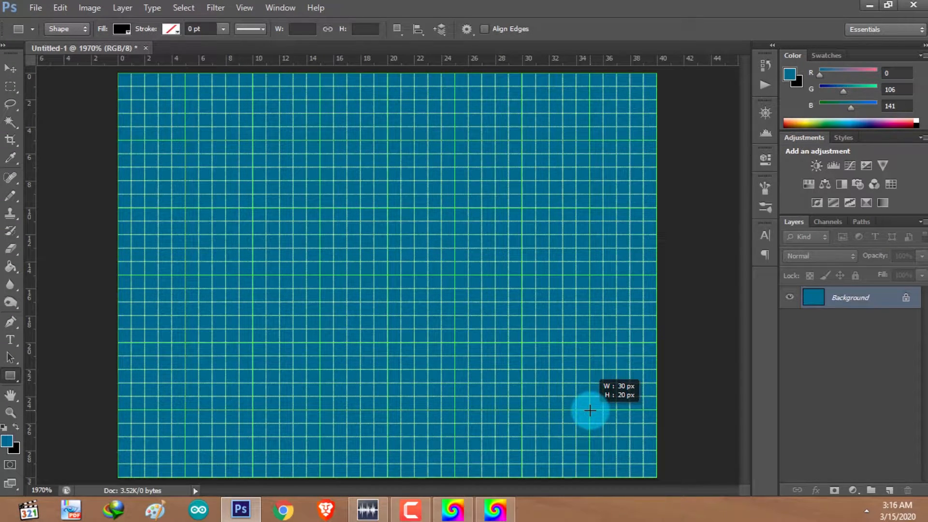
pyautogui.moveTo(589, 411)
pyautogui.mouseDown()
pyautogui.moveTo(653, 470)
pyautogui.moveTo(590, 409)
pyautogui.mouseUp()
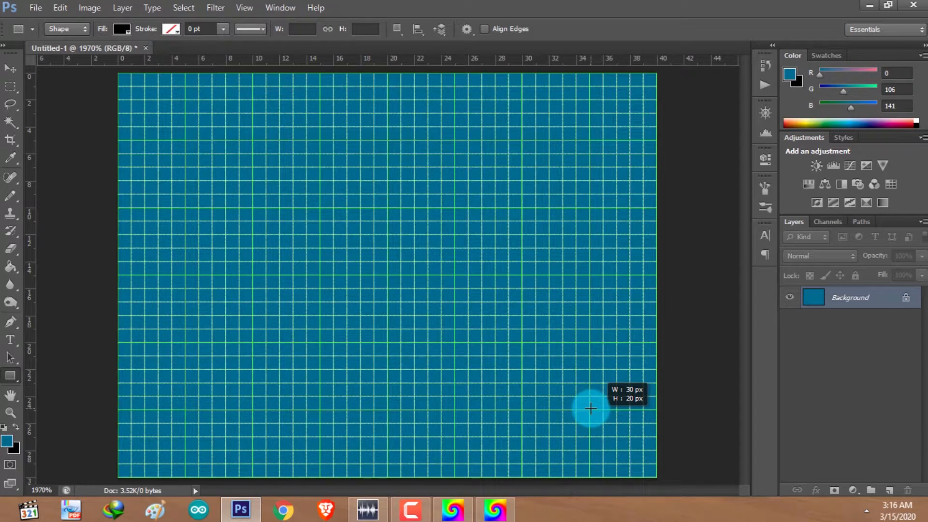
pyautogui.moveTo(590, 409); pyautogui.dragTo(590, 409)
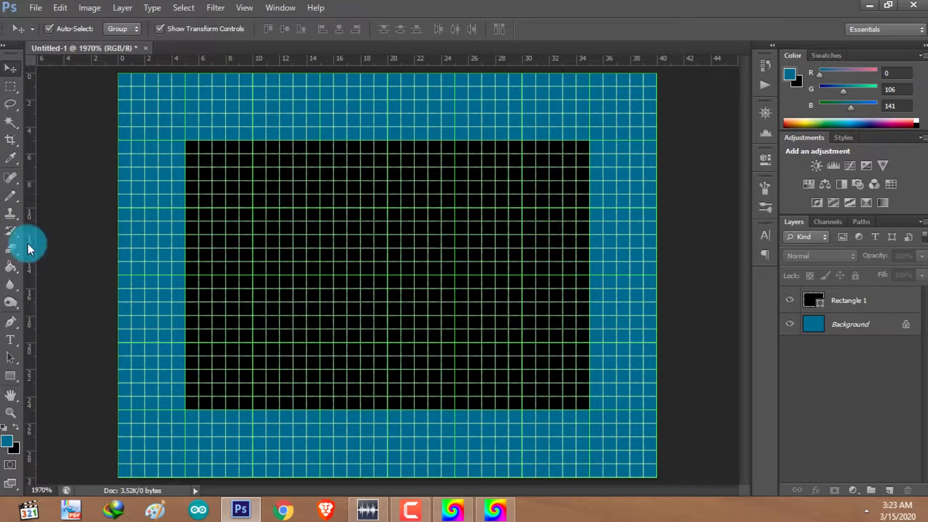
# Step: Enlarge the canvas by 20 pixels in both width and height, relative to its current size, with a black extension colour
pyautogui.click(67, 9)
pyautogui.moveTo(90, 9)
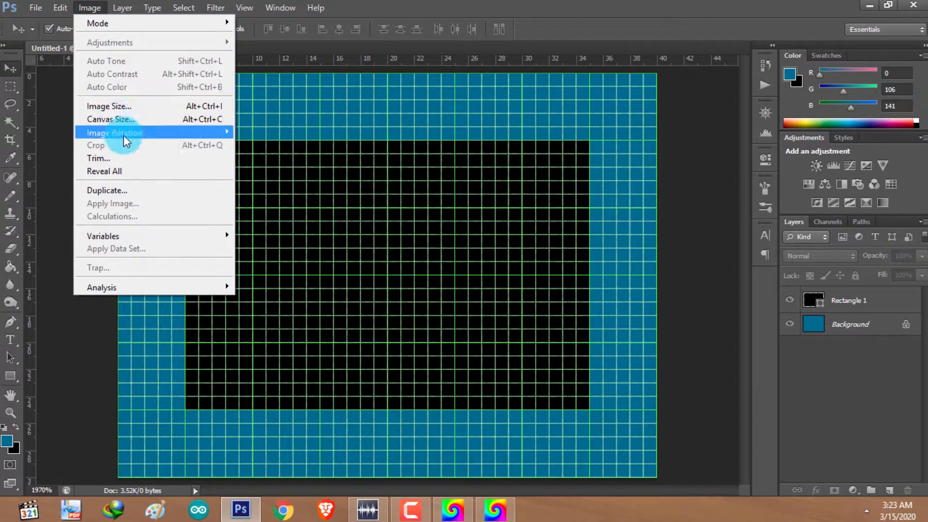
pyautogui.click(129, 121)
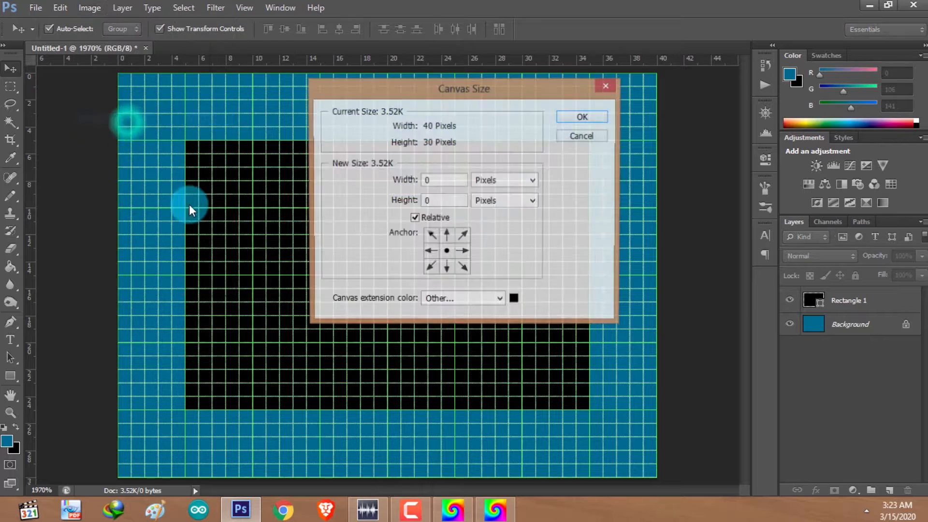
pyautogui.moveTo(454, 182); pyautogui.dragTo(295, 184)
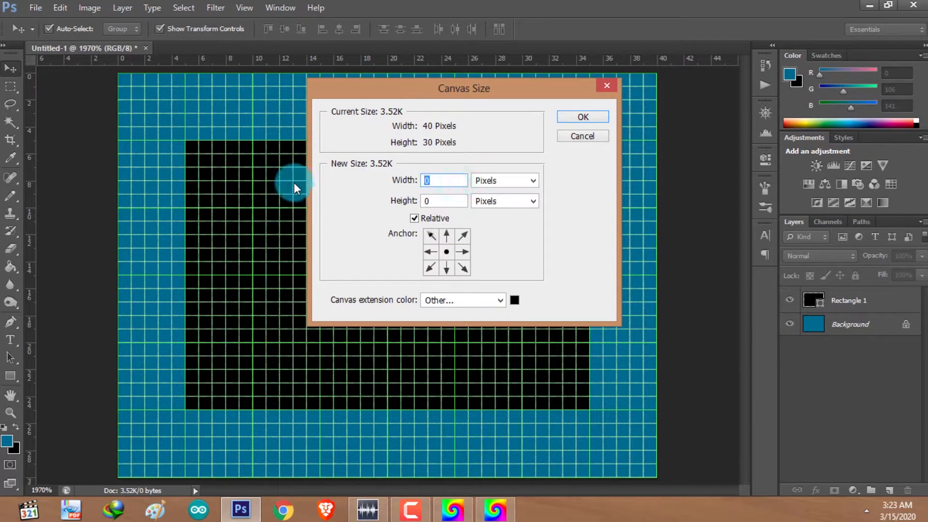
pyautogui.write('20')
pyautogui.press('Tab')
pyautogui.write('20')
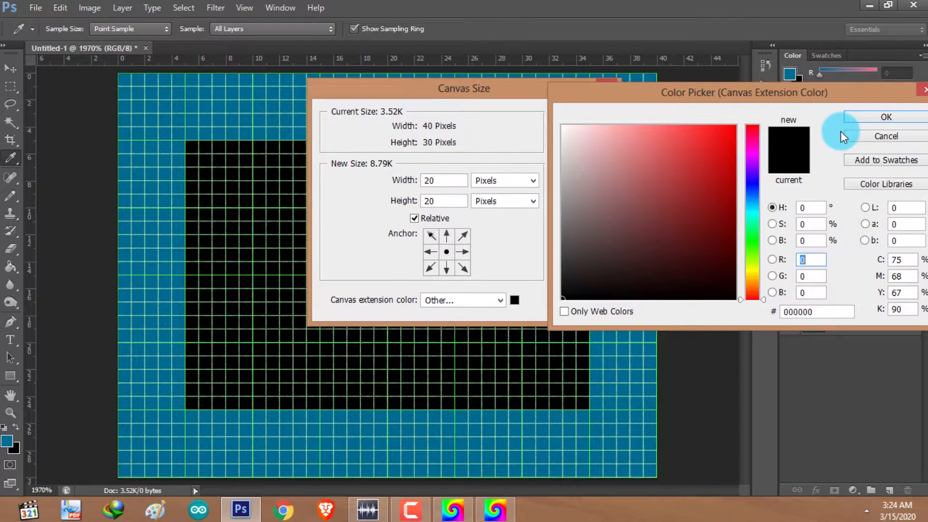
pyautogui.click(857, 136)
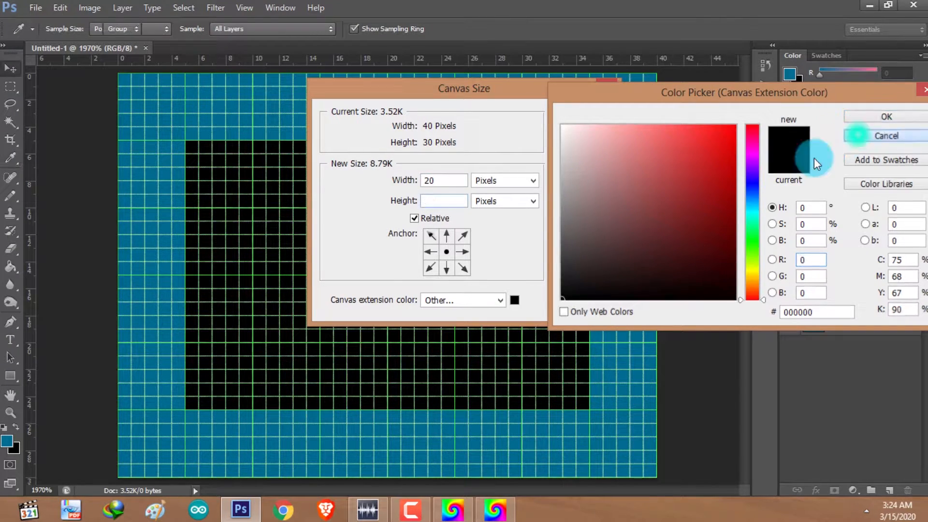
pyautogui.click(514, 301)
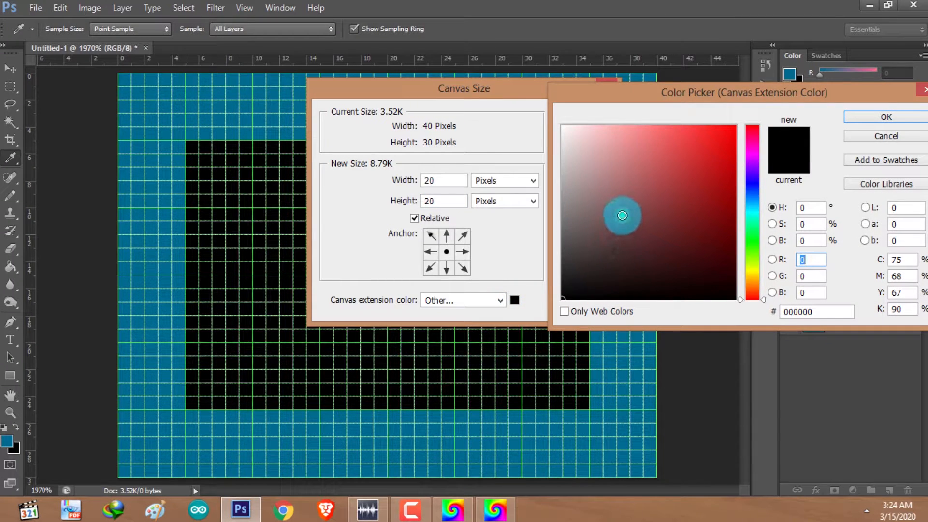
pyautogui.click(893, 118)
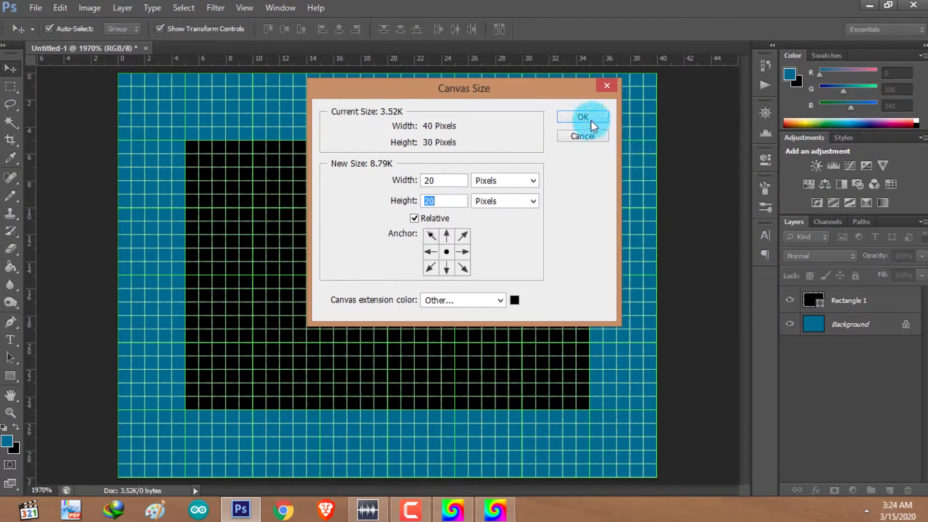
pyautogui.click(590, 117)
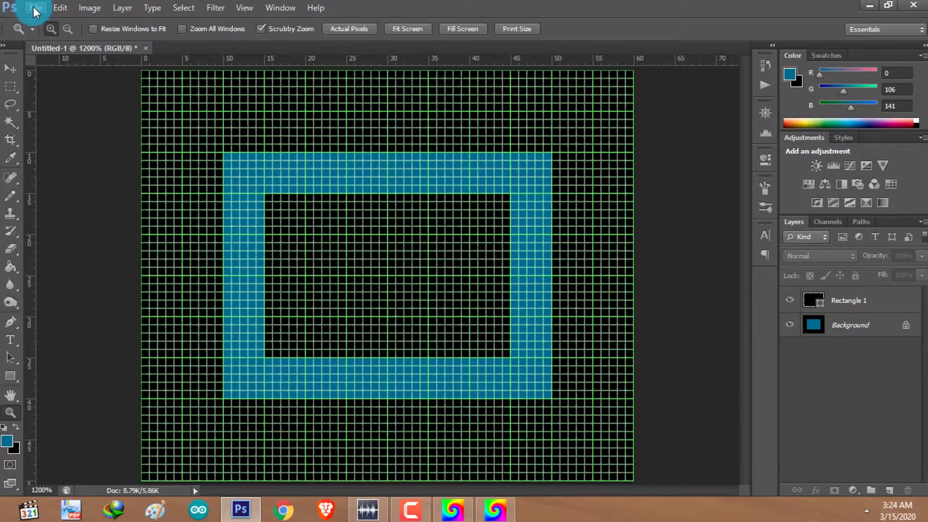
# Step: Save the image to the Desktop as Layout_ref in BMP format, using the Windows file format and 24-bit depth
pyautogui.click(33, 7)
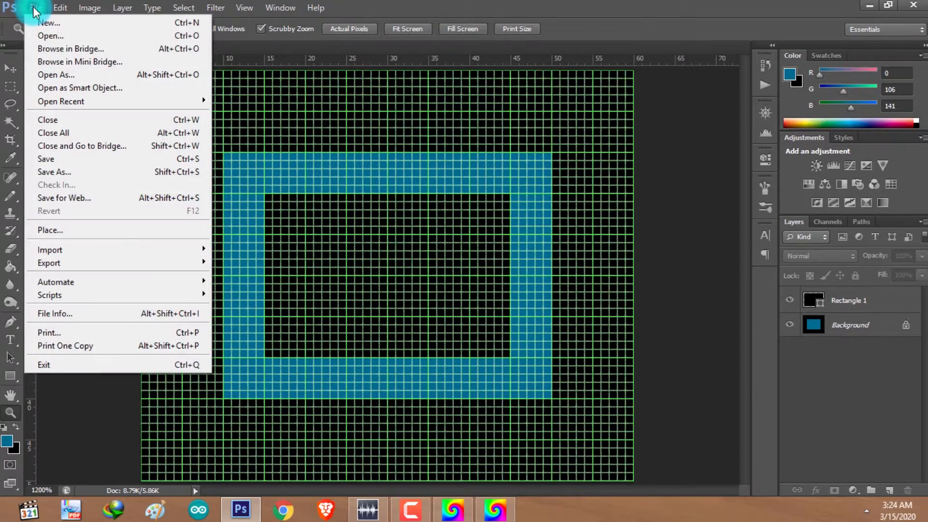
pyautogui.click(61, 176)
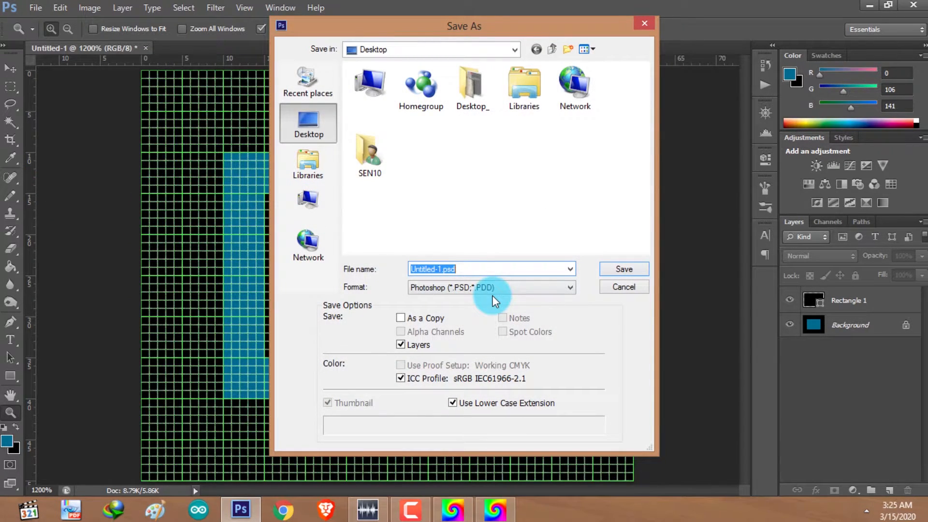
pyautogui.write('Layout_ref')
pyautogui.click(492, 295)
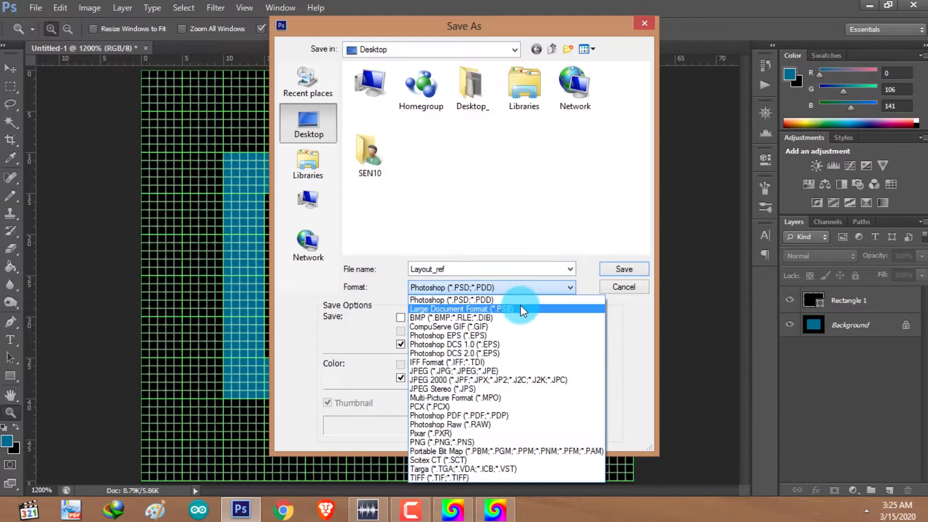
pyautogui.click(367, 295)
pyautogui.click(420, 287)
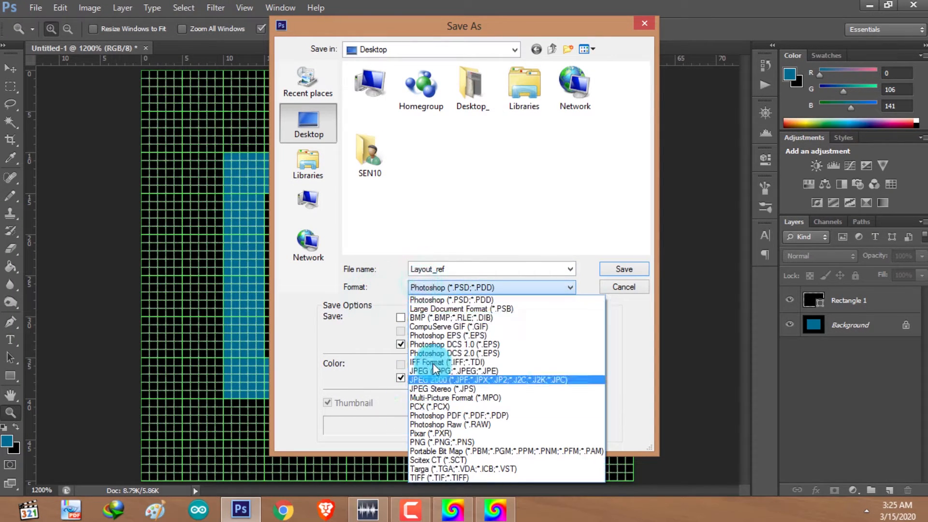
pyautogui.click(445, 318)
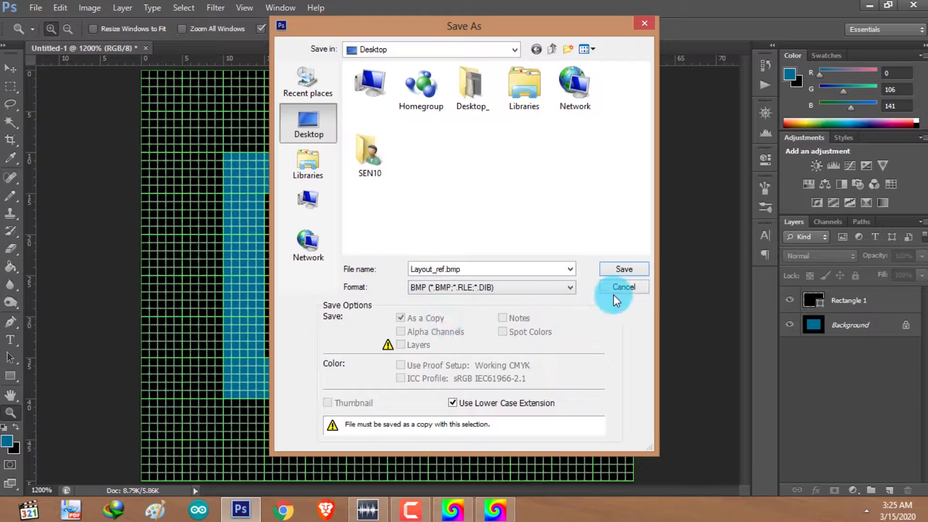
pyautogui.click(626, 269)
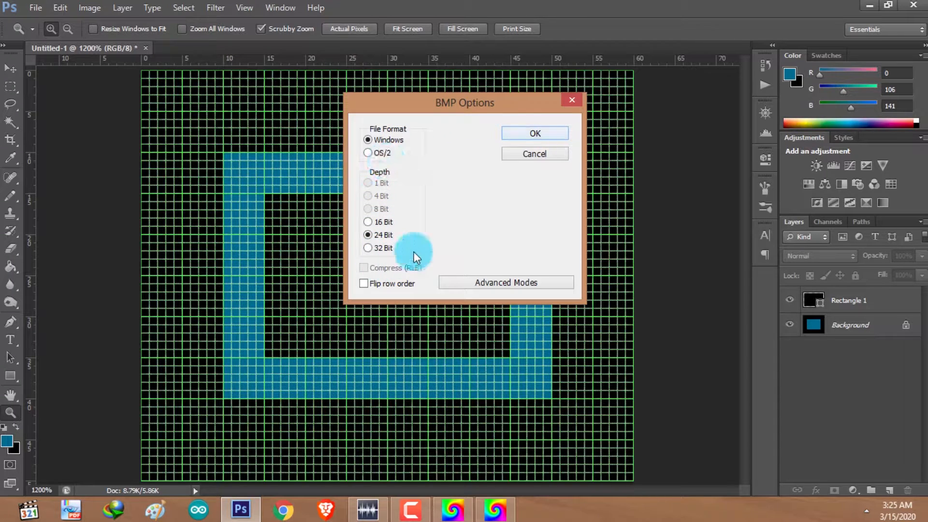
pyautogui.click(536, 131)
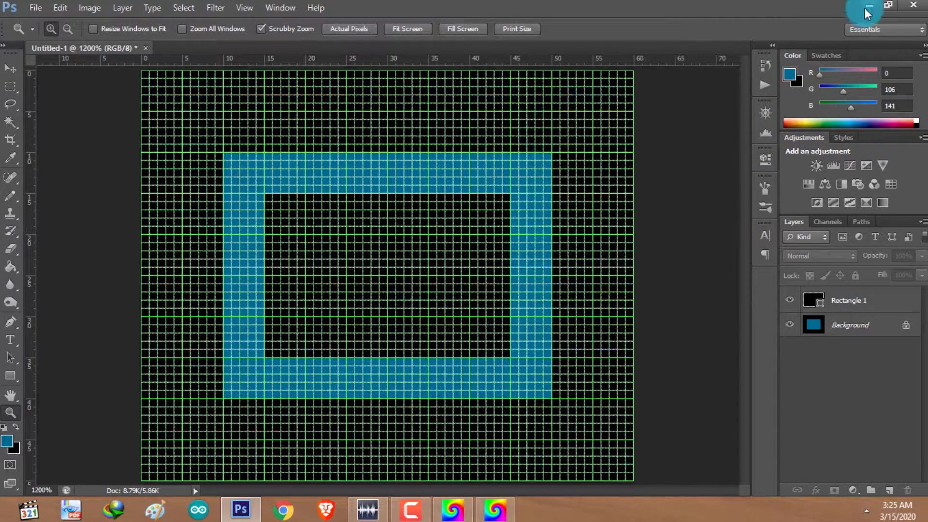
# Step: Close Photoshop and start a manual layout in LedEdit_T 2014
pyautogui.click(914, 5)
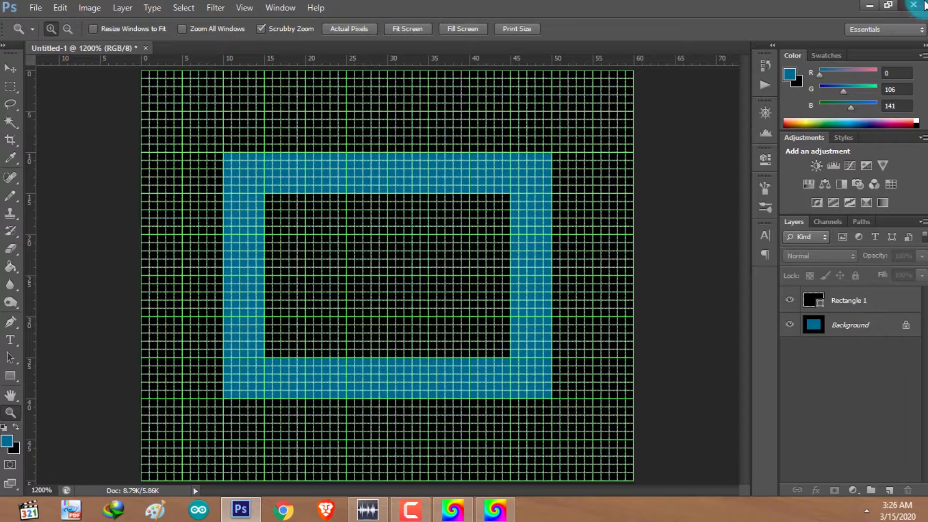
pyautogui.click(463, 200)
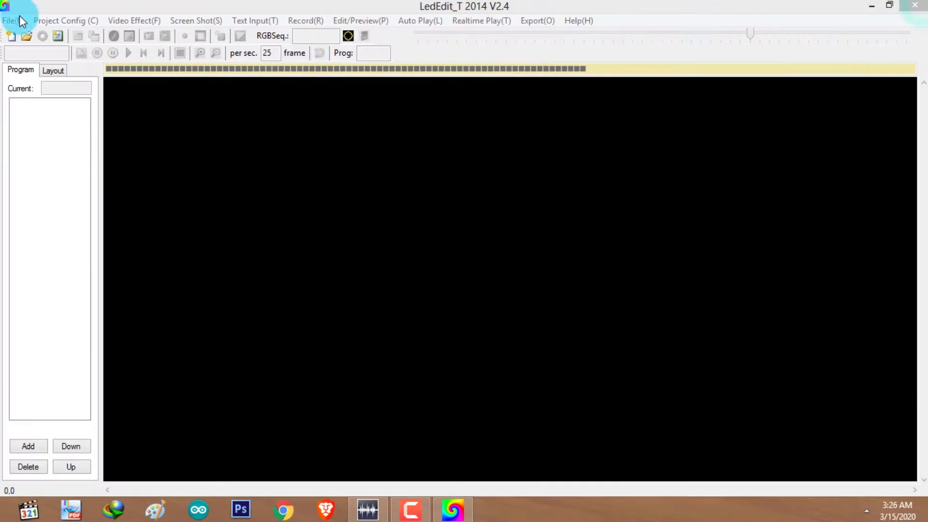
pyautogui.click(74, 25)
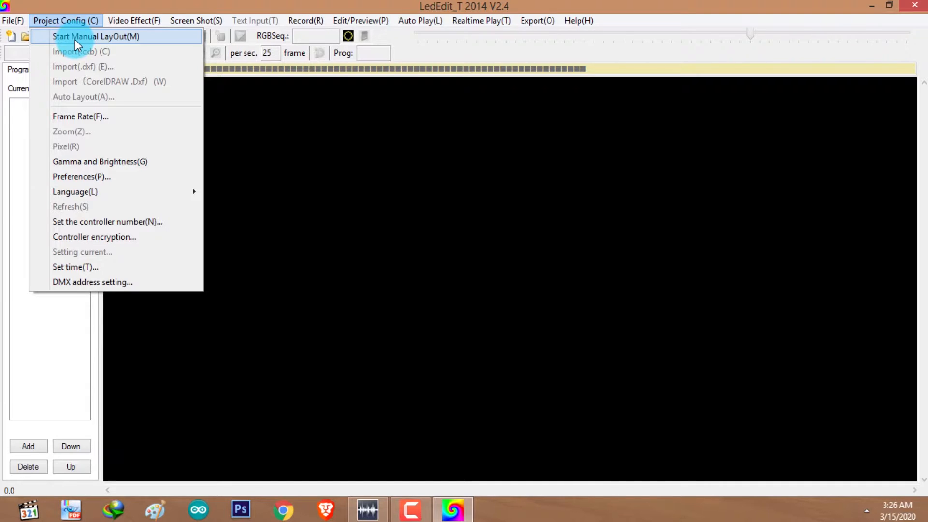
pyautogui.click(75, 38)
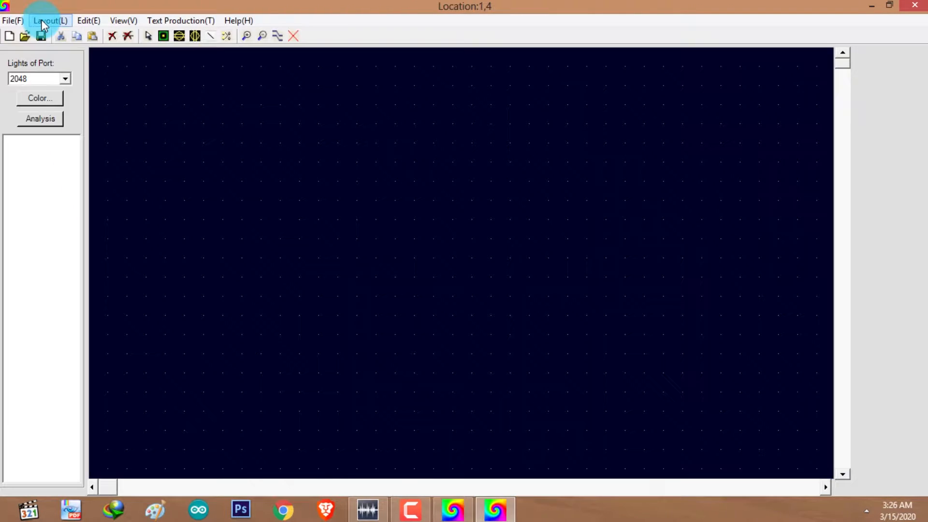
# Step: Insert Layout_ref.bmp from the Desktop as the background image of the layout
pyautogui.click(42, 20)
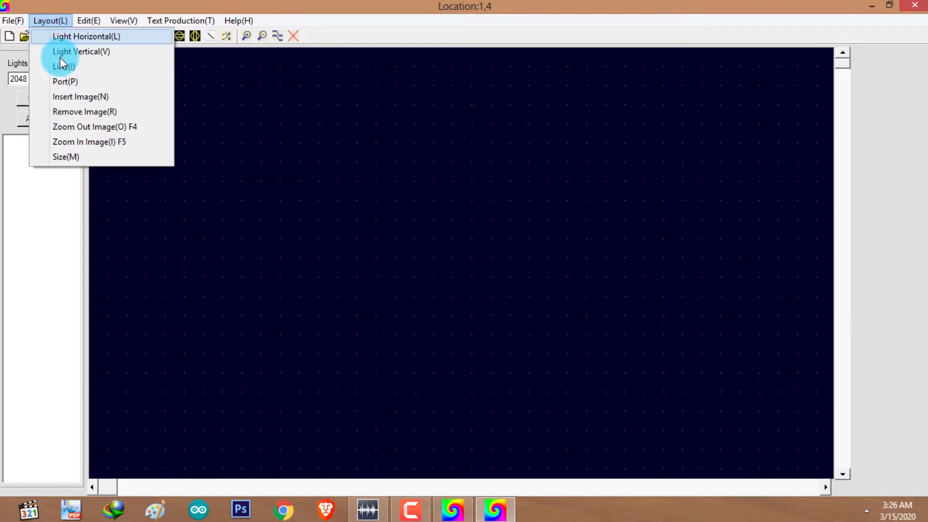
pyautogui.click(65, 99)
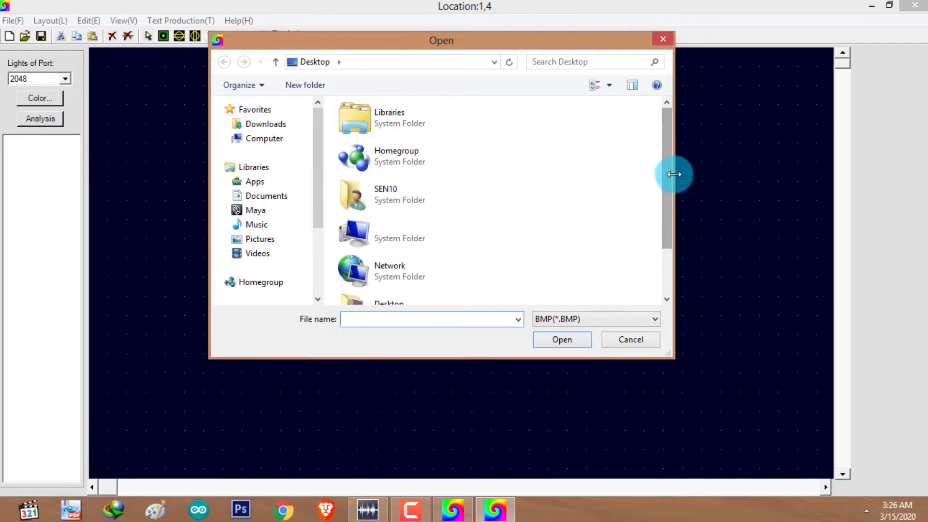
pyautogui.scroll(-2, 671, 191)
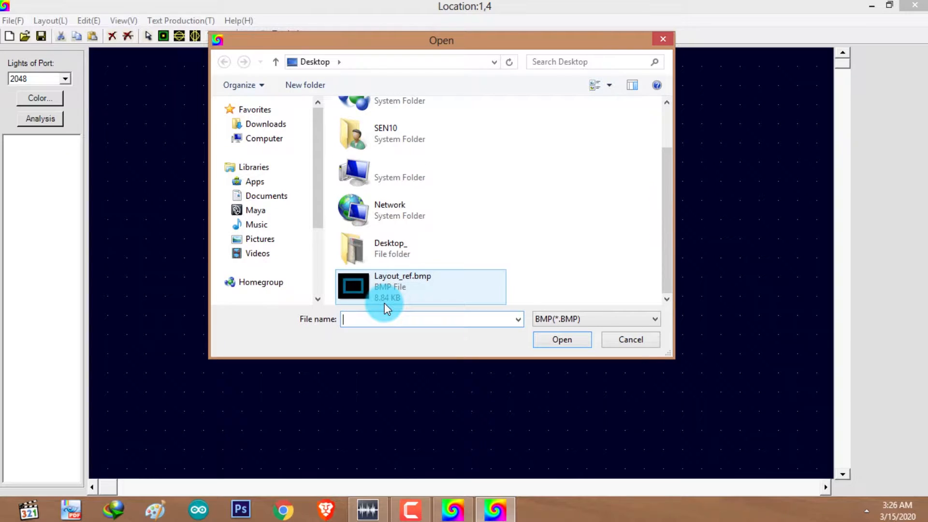
pyautogui.doubleClick(384, 303)
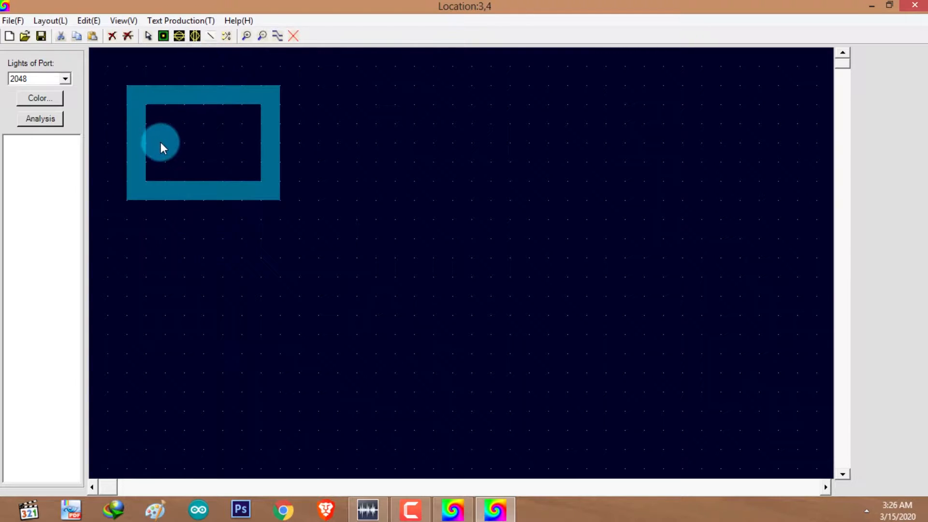
# Step: Enlarge the inserted reference image by four increments so that it spans 40 × 30 grid points
pyautogui.click(52, 20)
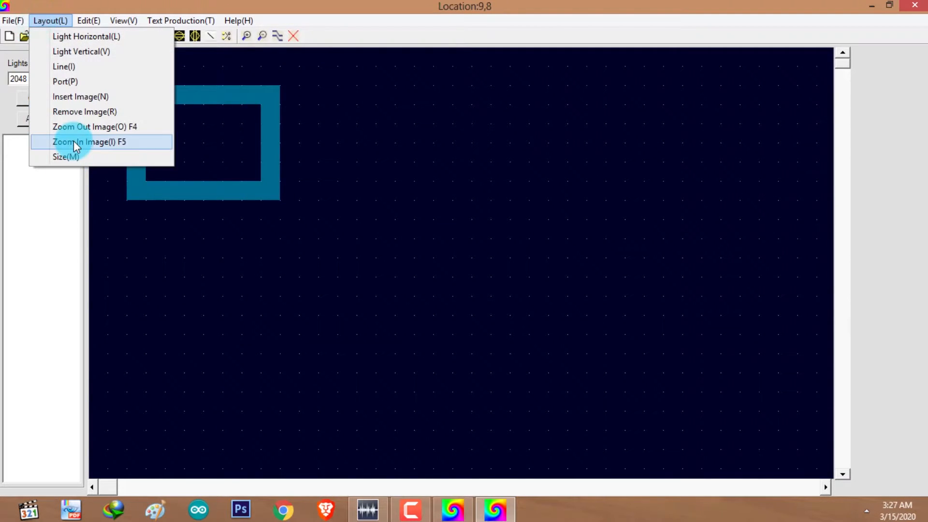
pyautogui.click(74, 141)
pyautogui.click(44, 19)
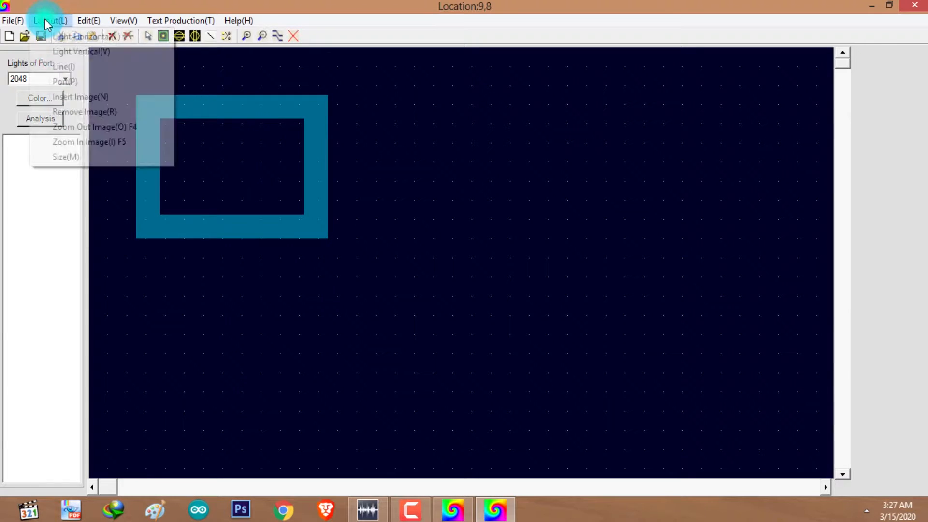
pyautogui.click(73, 142)
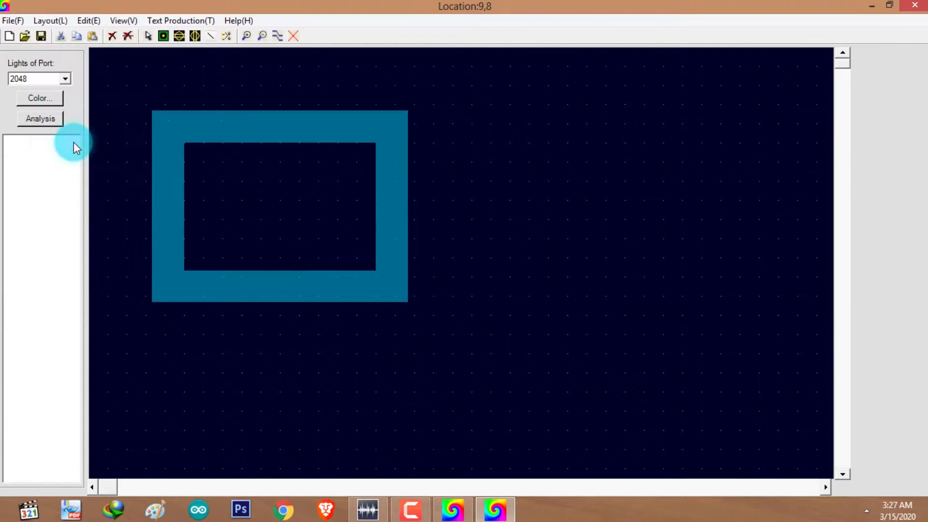
pyautogui.click(55, 18)
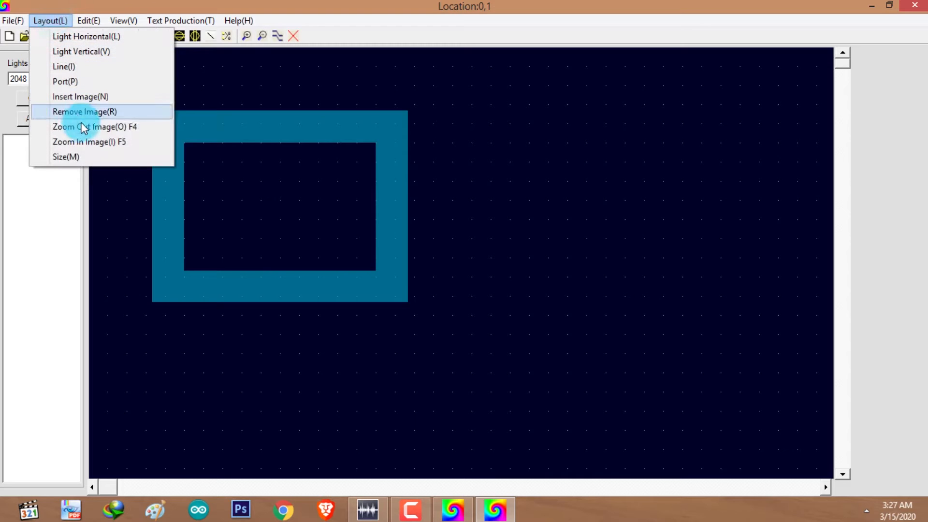
pyautogui.click(81, 141)
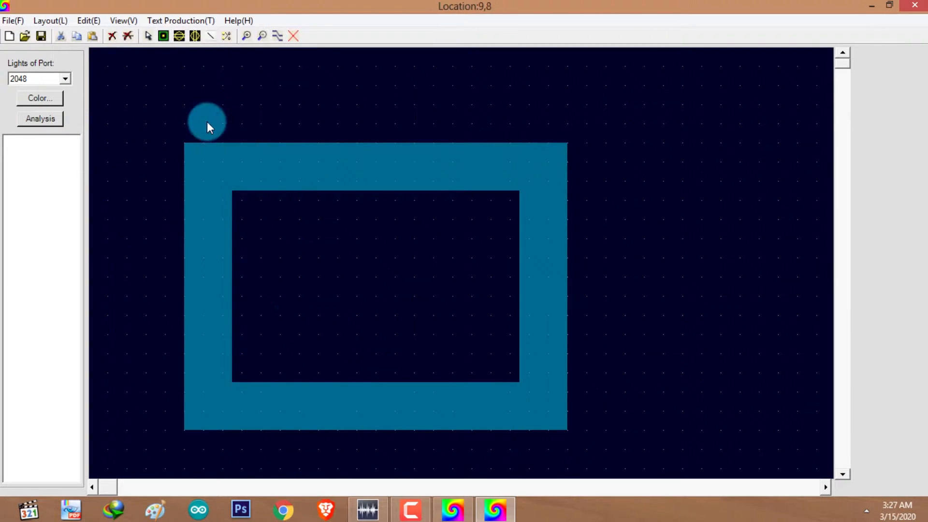
pyautogui.click(57, 21)
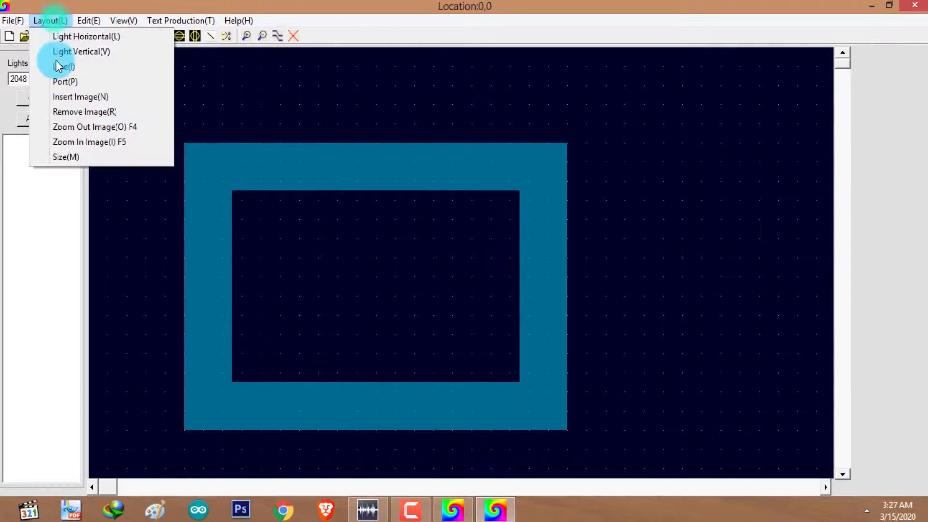
pyautogui.click(77, 142)
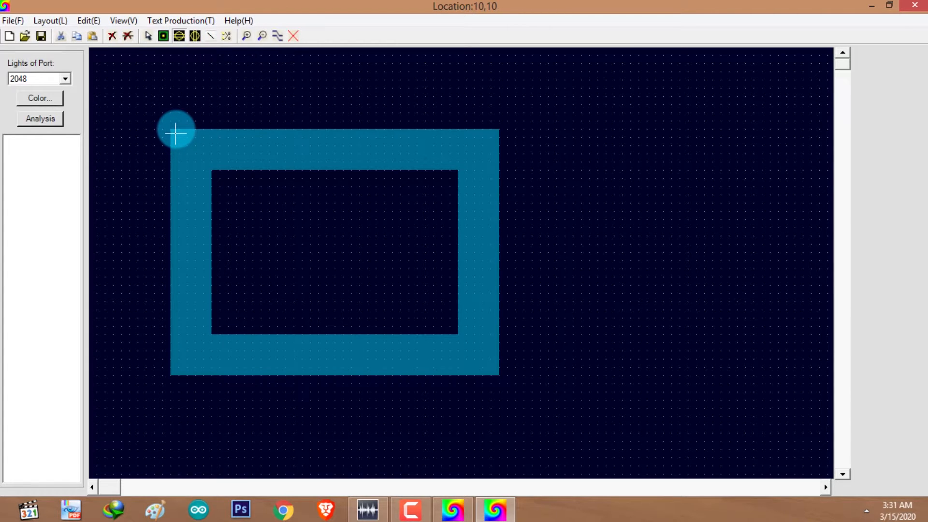
# Step: Fill the top border of the reference image with a 40 × 5 block of horizontally wired lights
pyautogui.moveTo(176, 130); pyautogui.dragTo(495, 166)
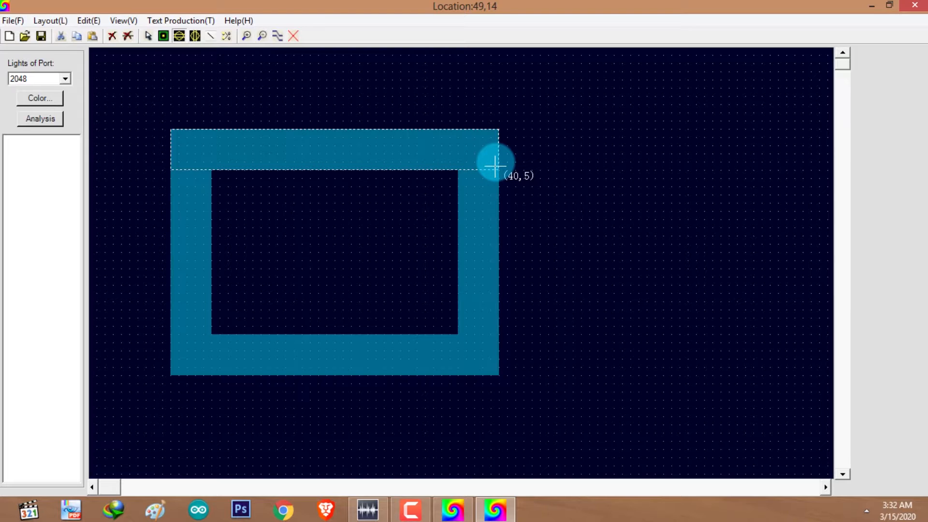
pyautogui.moveTo(494, 166); pyautogui.dragTo(497, 168)
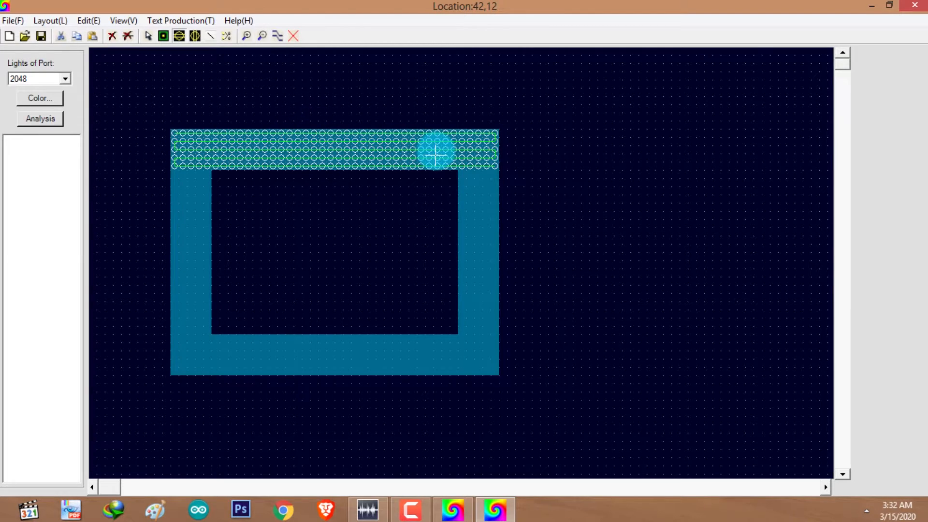
pyautogui.moveTo(457, 162); pyautogui.dragTo(530, 250)
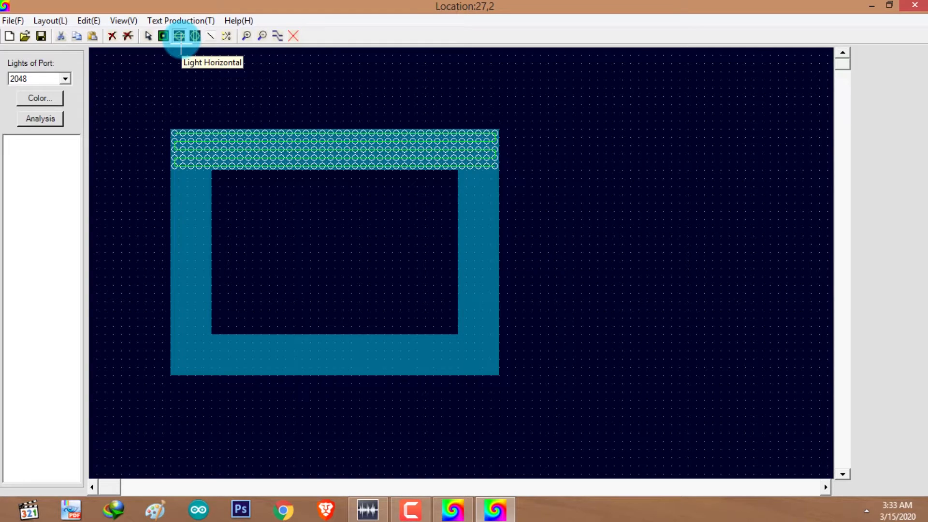
# Step: Fill the right border below the top block with a 5 × 20 block of horizontally wired lights
pyautogui.click(179, 36)
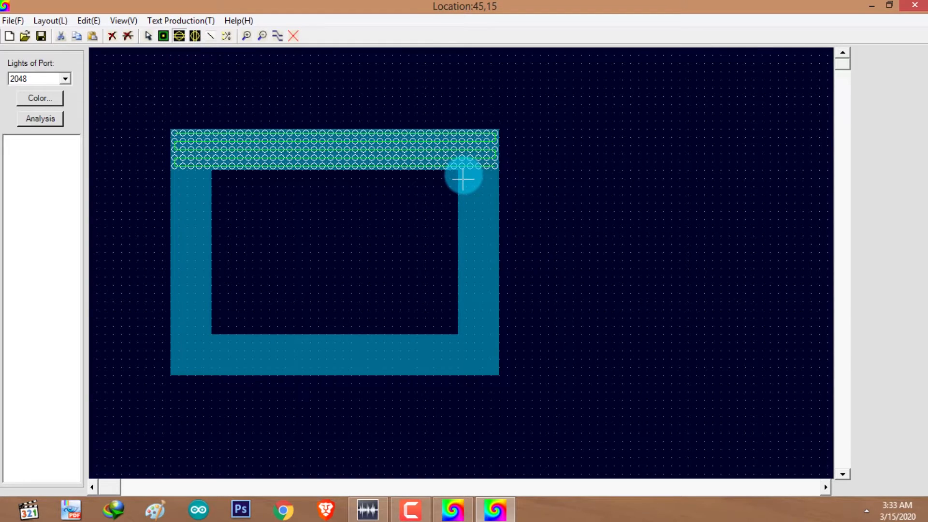
pyautogui.moveTo(464, 178); pyautogui.dragTo(498, 334)
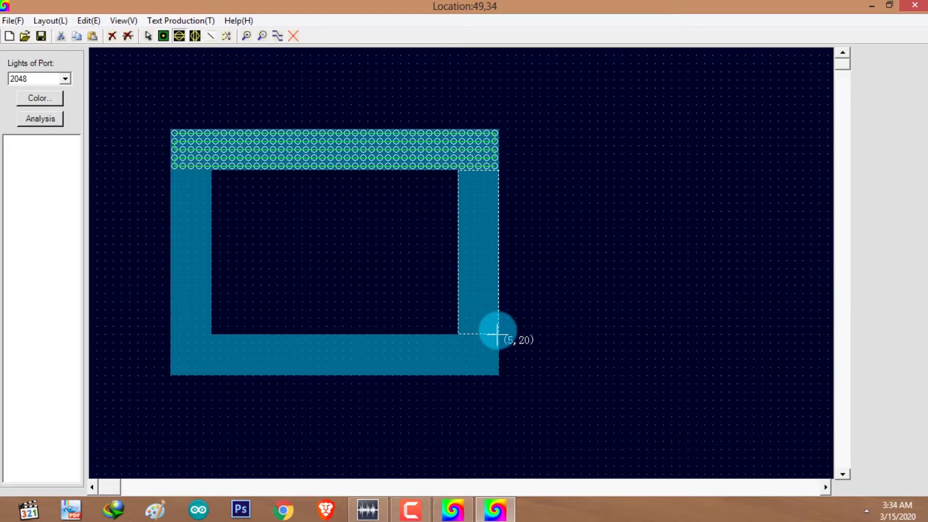
pyautogui.moveTo(498, 333); pyautogui.dragTo(498, 333)
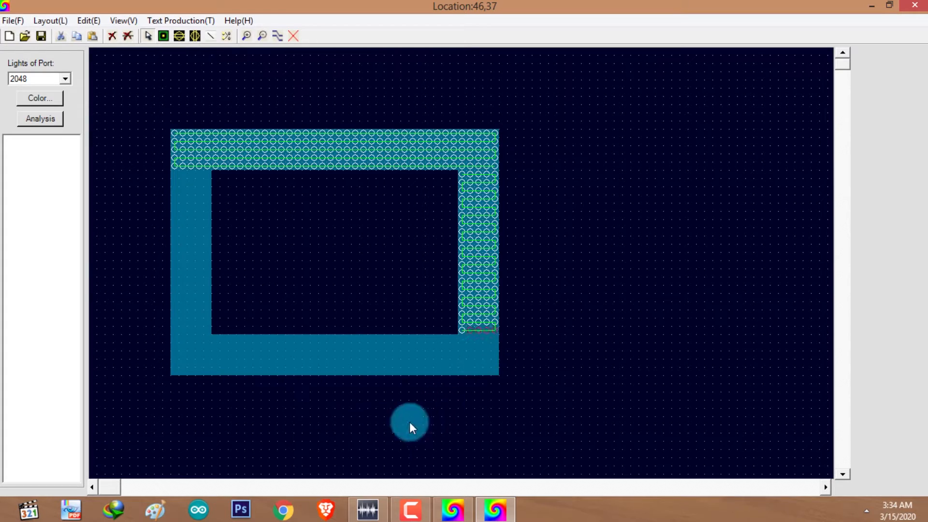
# Step: Fill the full bottom border with vertically wired lights and the remaining left border with horizontally wired lights
pyautogui.click(194, 36)
pyautogui.moveTo(495, 333); pyautogui.dragTo(174, 373)
pyautogui.click(179, 36)
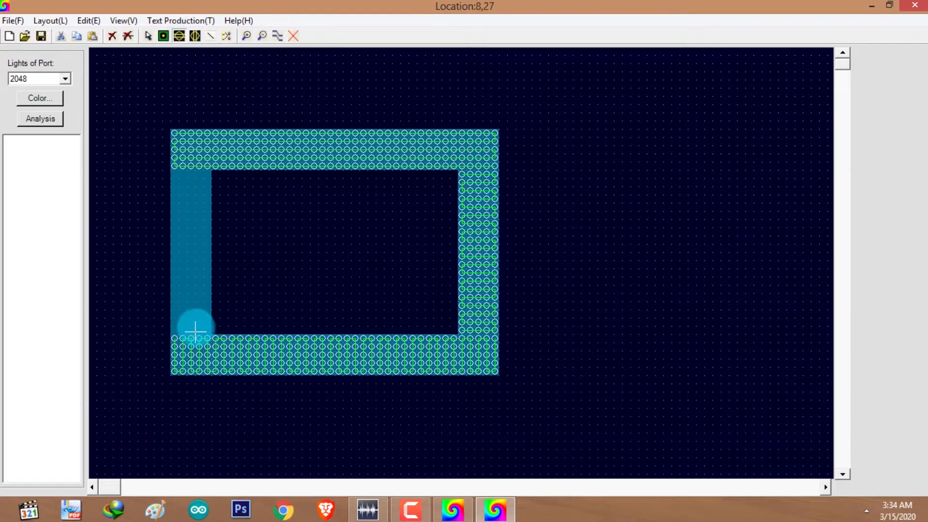
pyautogui.moveTo(201, 329); pyautogui.dragTo(172, 173)
# Step: Examine the wiring path through the light blocks, especially where the top border meets the right border
pyautogui.scroll(1, 386, 246)
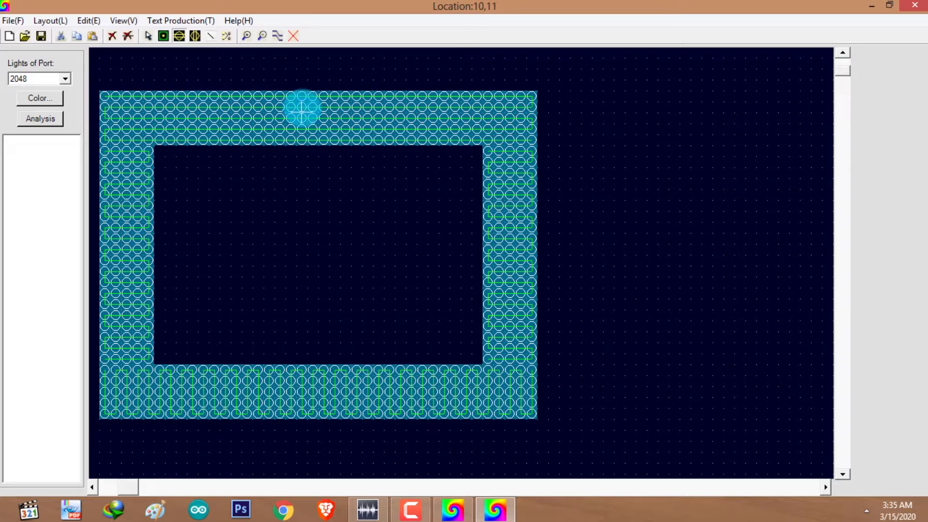
pyautogui.scroll(3, 539, 98)
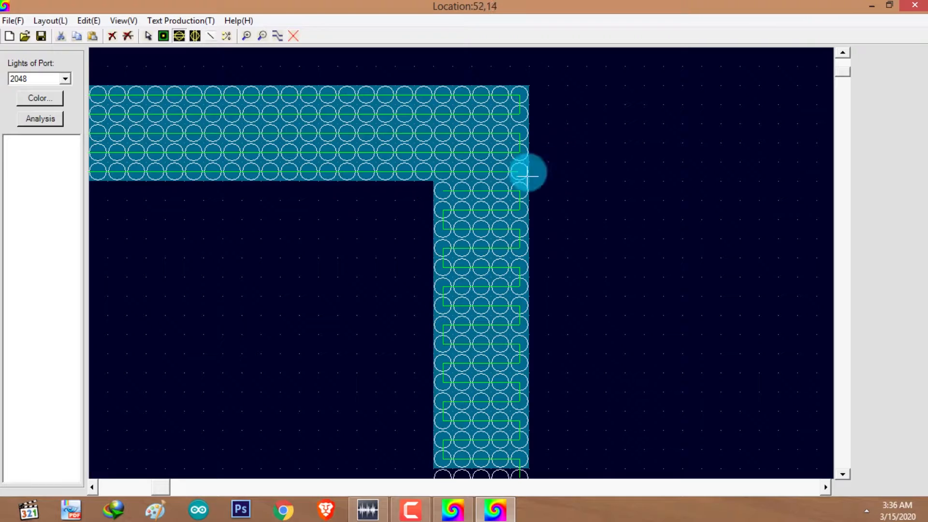
pyautogui.scroll(-2, 576, 174)
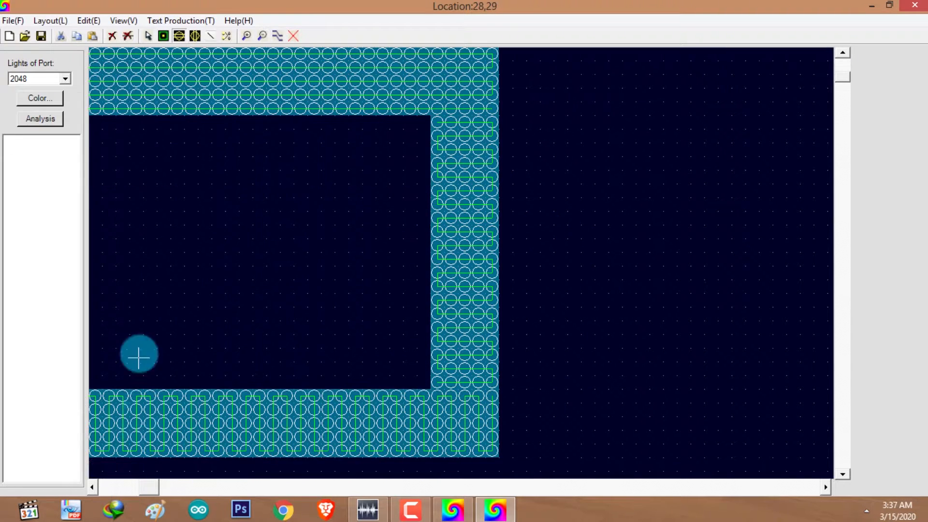
pyautogui.scroll(-1, 135, 241)
pyautogui.scroll(2, 149, 37)
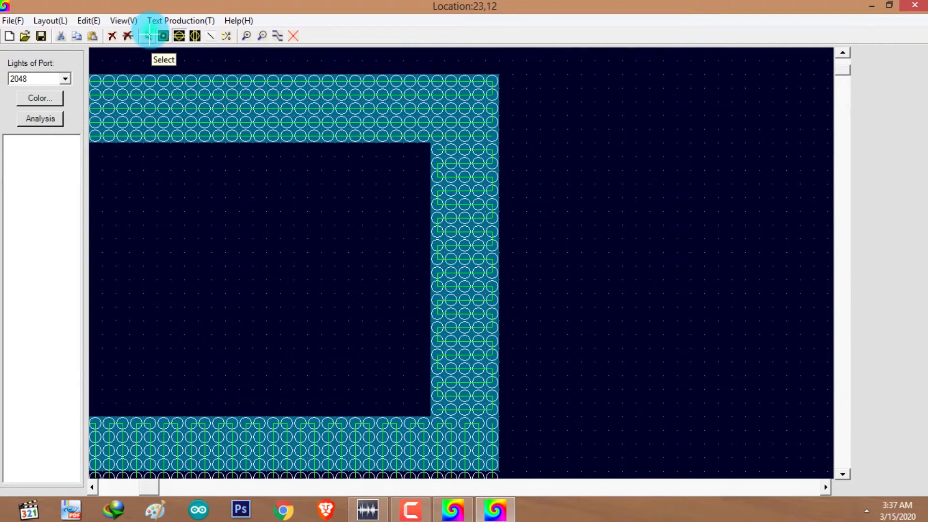
# Step: Select all the lights in the right border block between the top and bottom blocks
pyautogui.click(150, 35)
pyautogui.scroll(-2, 233, 419)
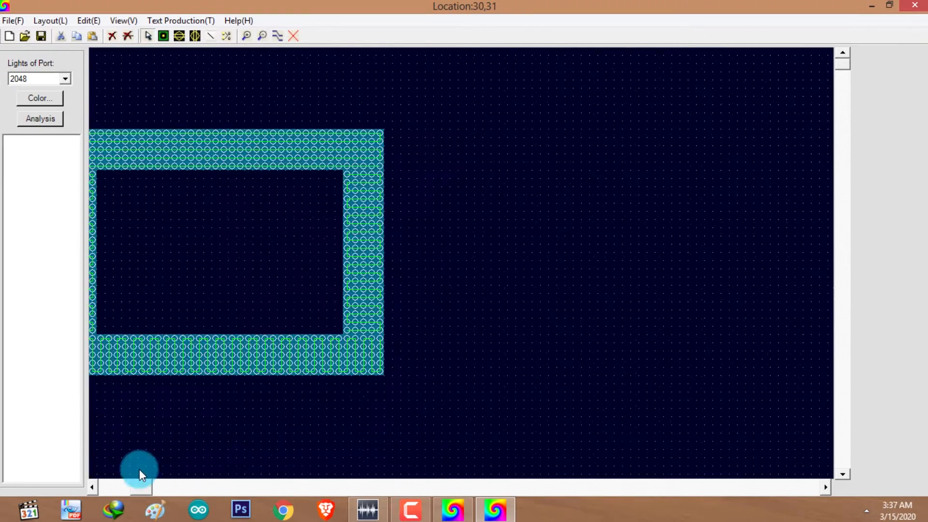
pyautogui.scroll(1, 115, 289)
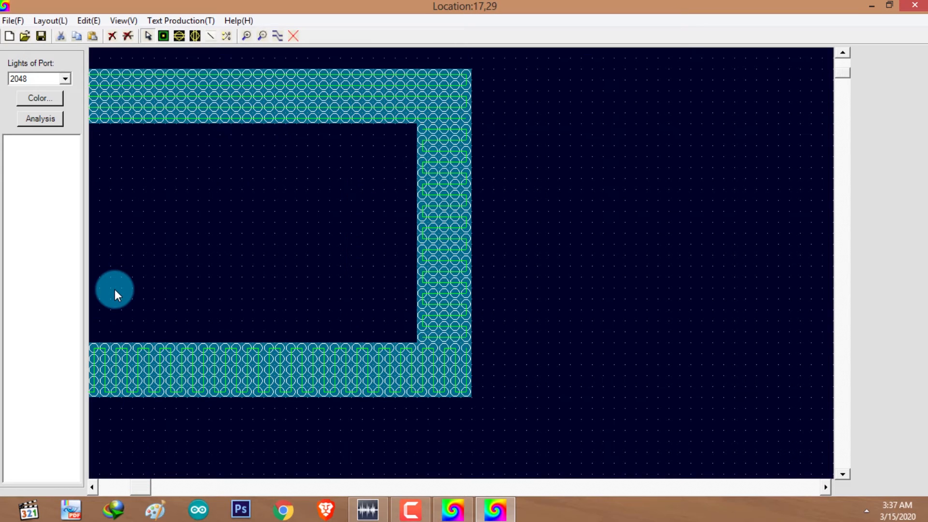
pyautogui.moveTo(138, 487); pyautogui.dragTo(80, 484)
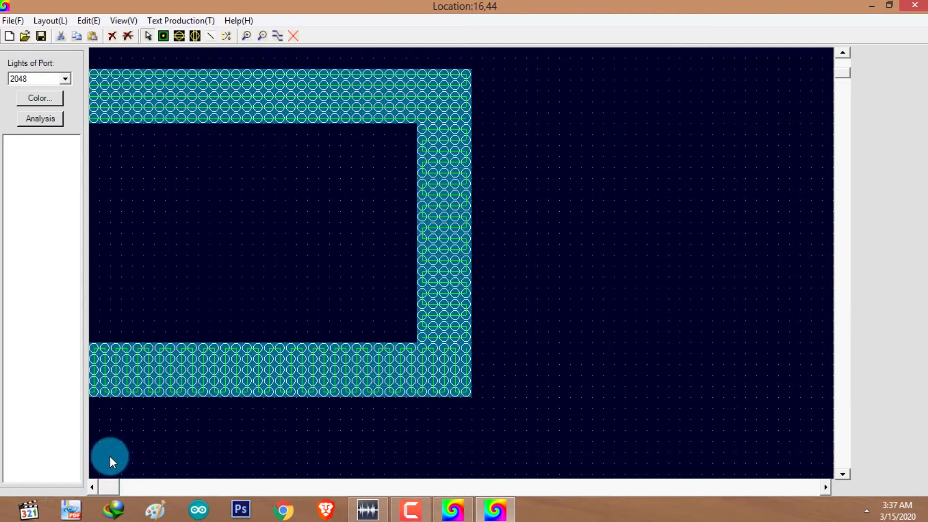
pyautogui.moveTo(842, 73); pyautogui.dragTo(842, 30)
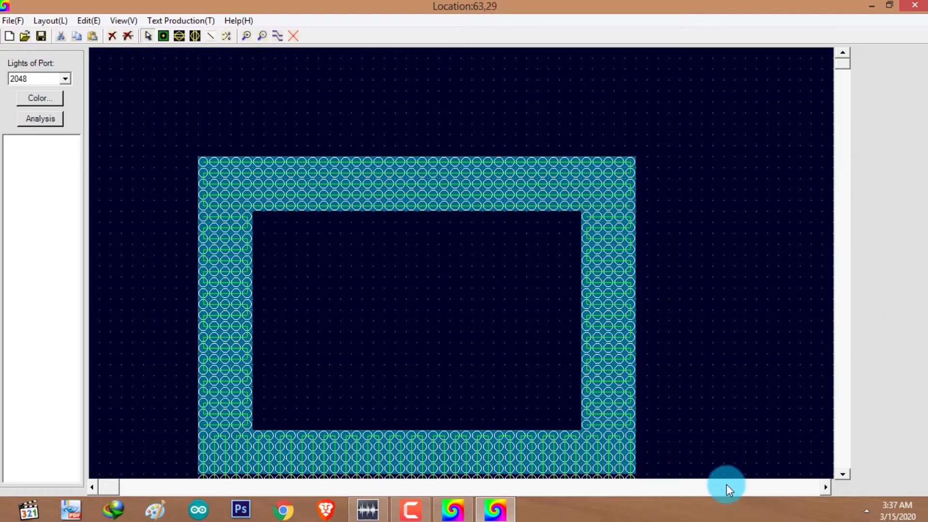
pyautogui.moveTo(843, 71); pyautogui.dragTo(848, 65)
pyautogui.moveTo(570, 169); pyautogui.dragTo(663, 382)
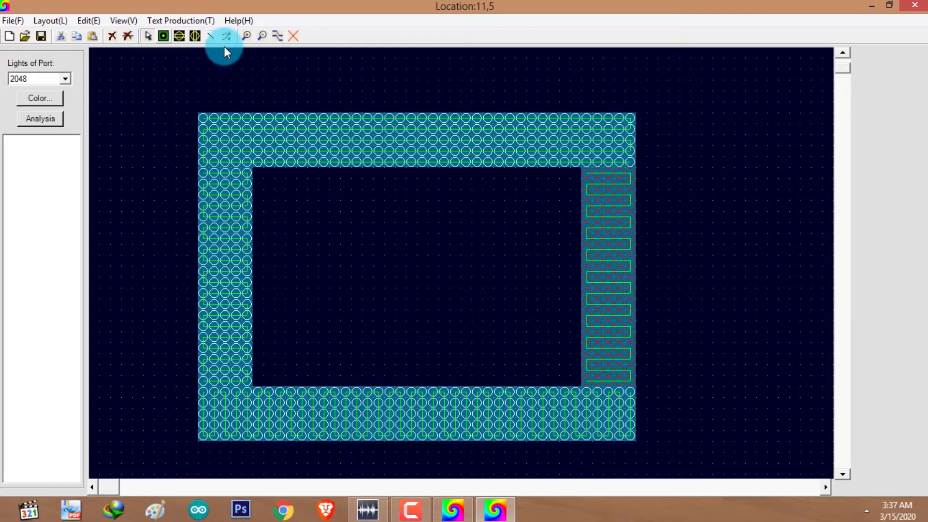
pyautogui.click(130, 36)
pyautogui.scroll(1, 460, 126)
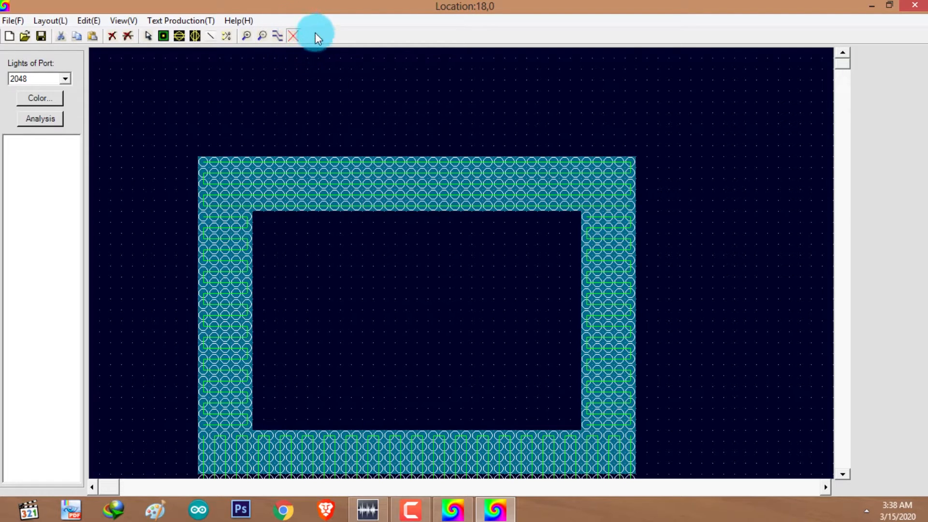
# Step: Delete the connection lines of the right border block while keeping its lights
pyautogui.click(294, 36)
pyautogui.click(641, 215)
pyautogui.moveTo(569, 251); pyautogui.dragTo(565, 421)
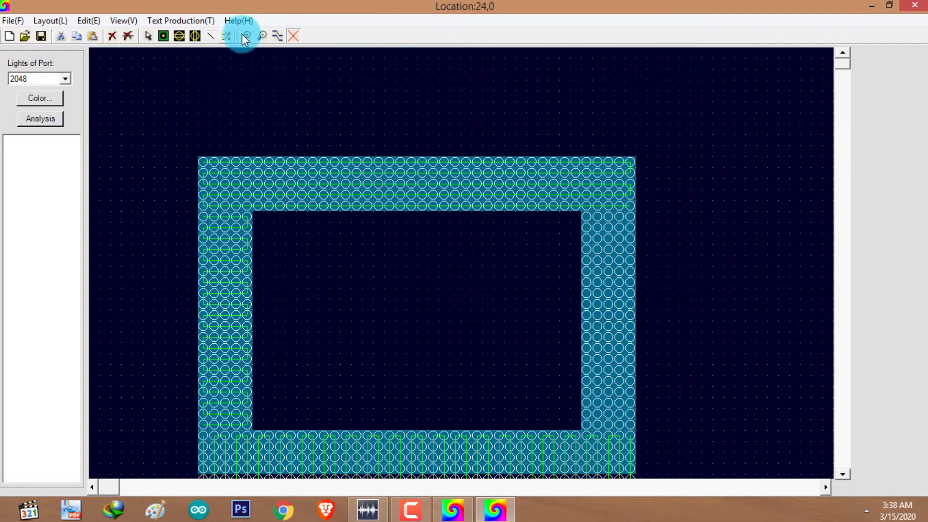
# Step: Rewire the right border block from its upper right corner with the serpentine Right into pattern of the AutoLX connection options
pyautogui.click(212, 35)
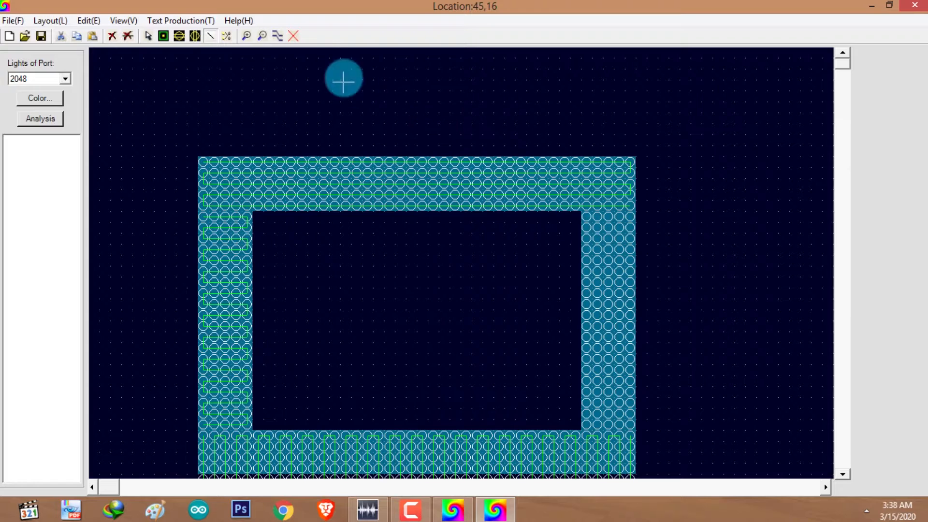
pyautogui.click(212, 35)
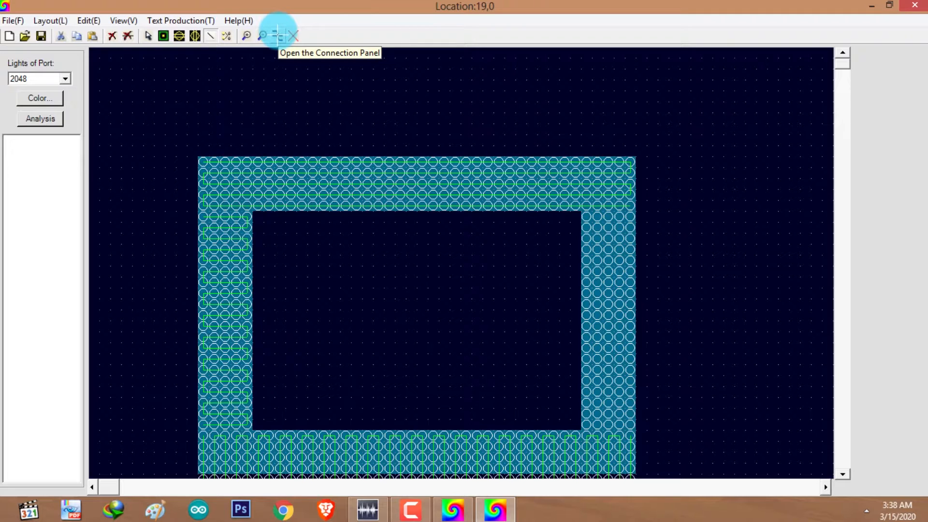
pyautogui.click(278, 35)
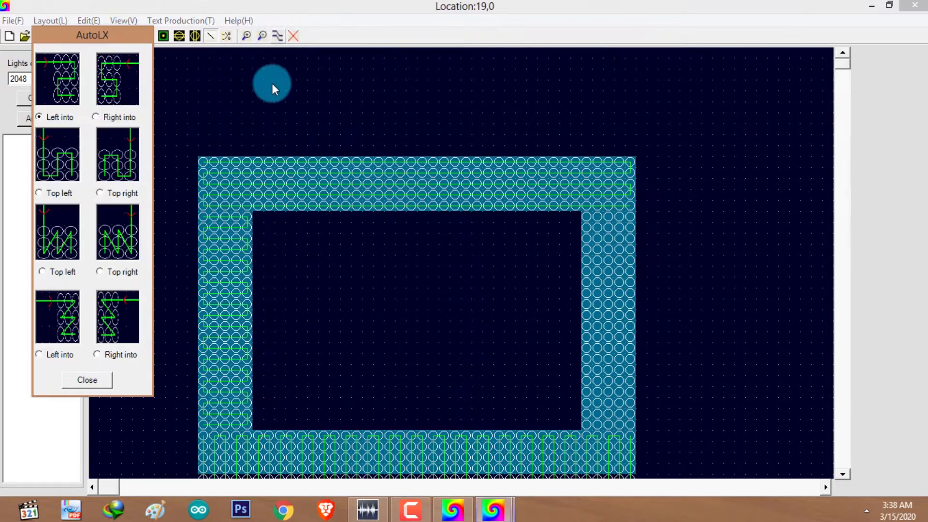
pyautogui.moveTo(90, 38); pyautogui.dragTo(758, 72)
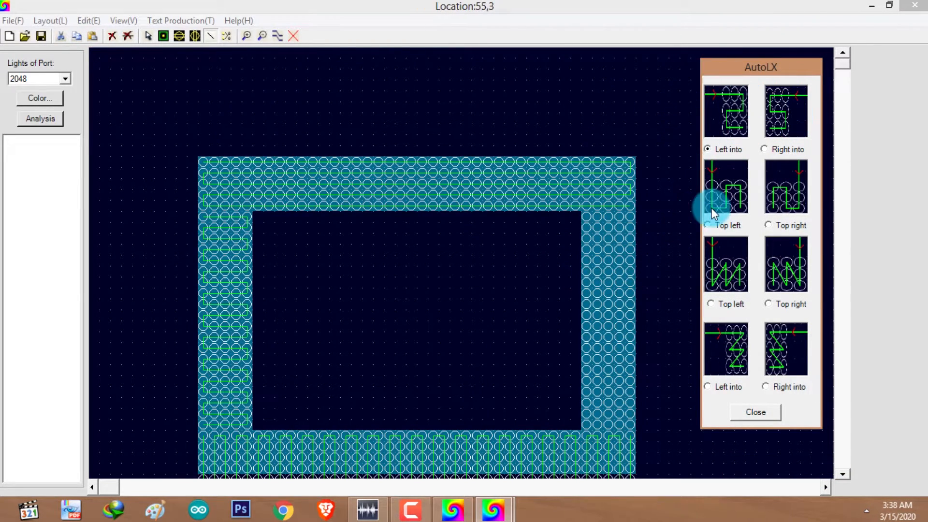
pyautogui.click(791, 147)
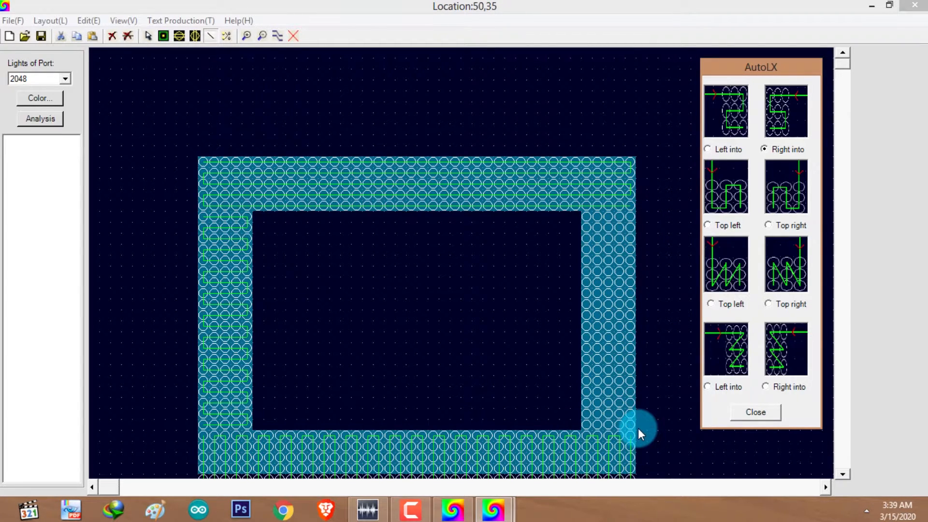
pyautogui.click(641, 216)
pyautogui.moveTo(641, 215); pyautogui.dragTo(570, 426)
pyautogui.scroll(3, 657, 195)
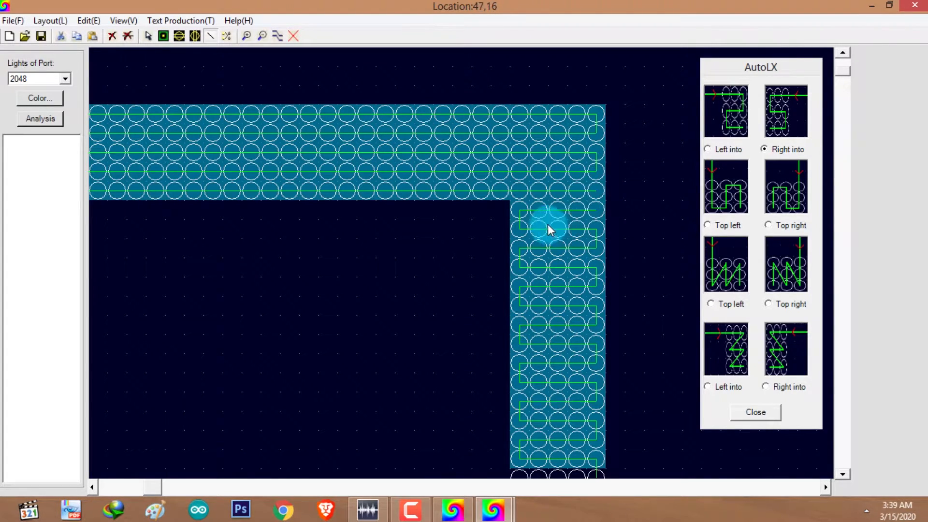
# Step: Close the AutoLX options and draw a connection line from the last light of the top border to the first light of the right border
pyautogui.scroll(-3, 544, 227)
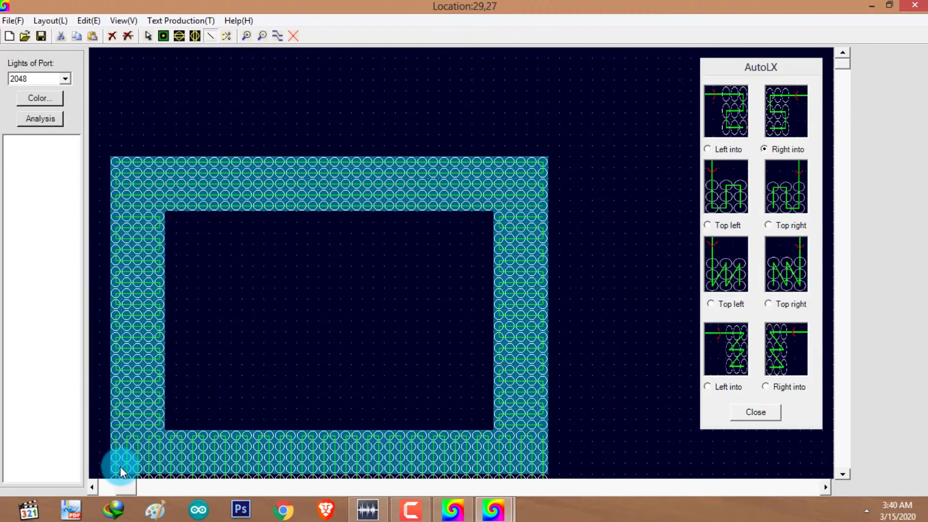
pyautogui.scroll(-1, 209, 456)
pyautogui.scroll(1, 187, 349)
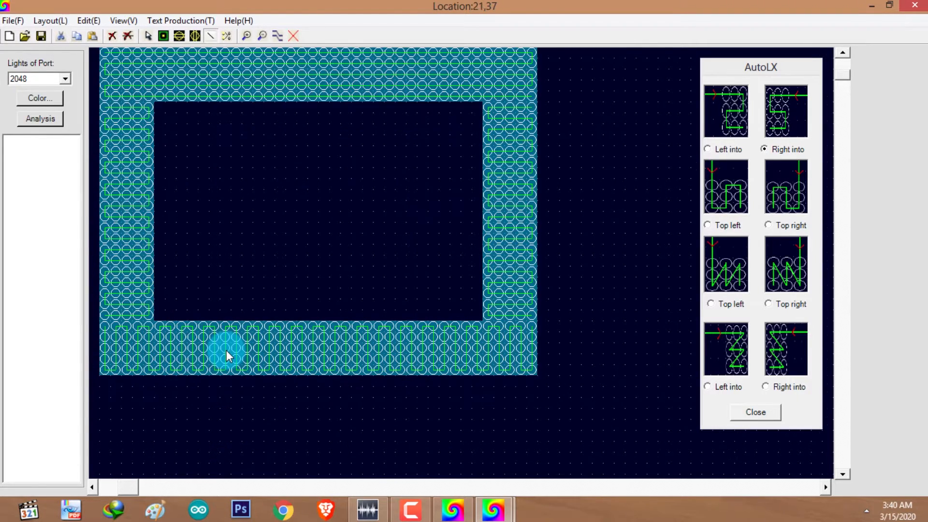
pyautogui.scroll(1, 226, 350)
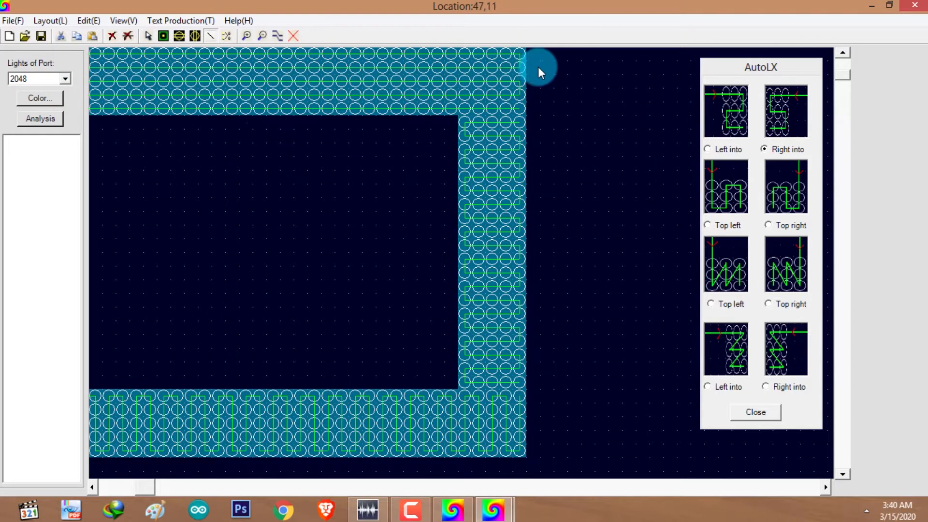
pyautogui.scroll(1, 535, 67)
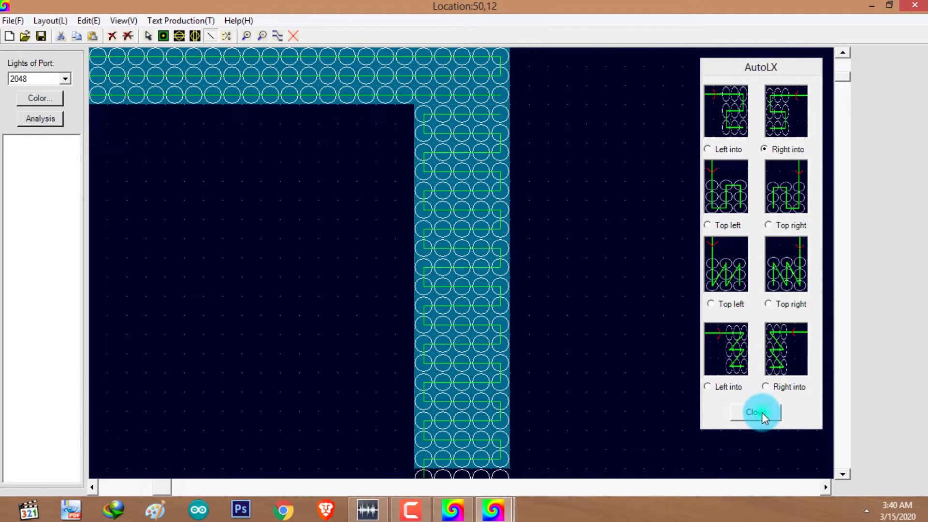
pyautogui.click(760, 412)
pyautogui.scroll(3, 209, 37)
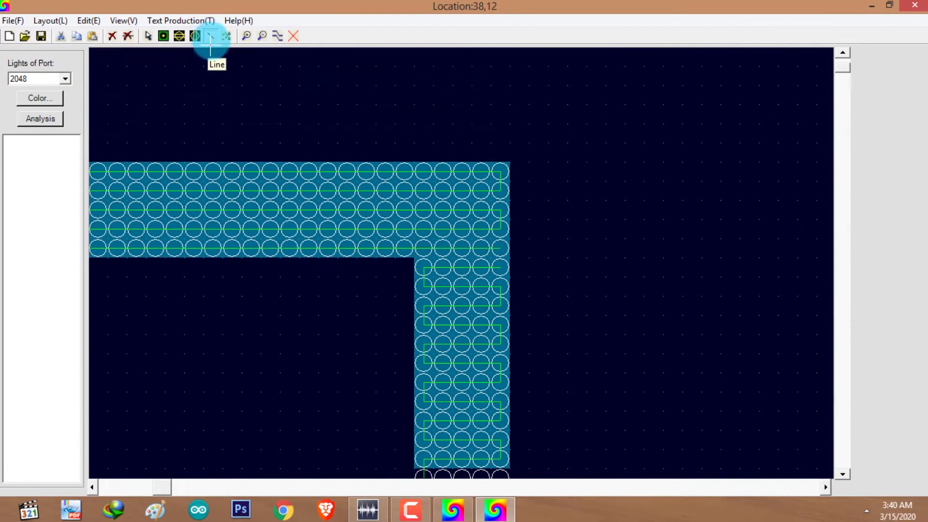
pyautogui.click(210, 36)
pyautogui.click(500, 287)
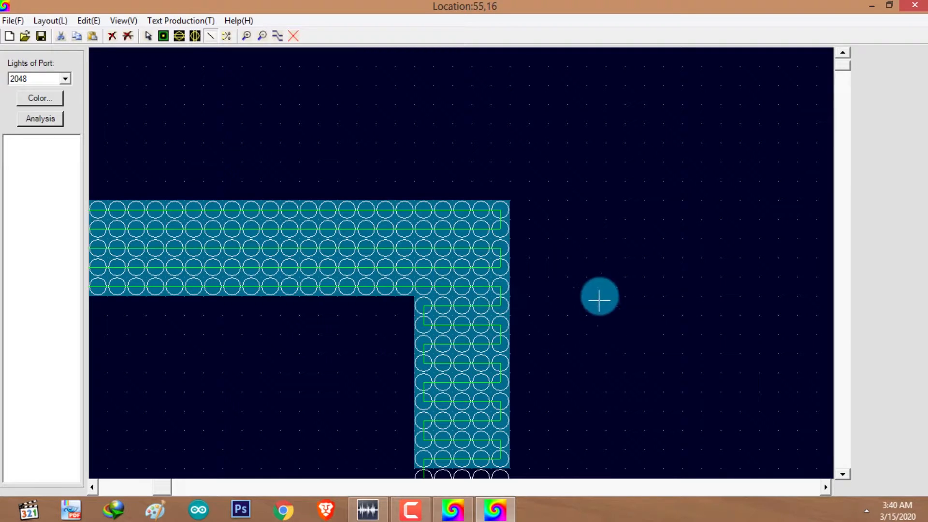
# Step: Connect the last light of the right border to the adjacent first light of the bottom border at the lower right corner
pyautogui.scroll(-3, 414, 359)
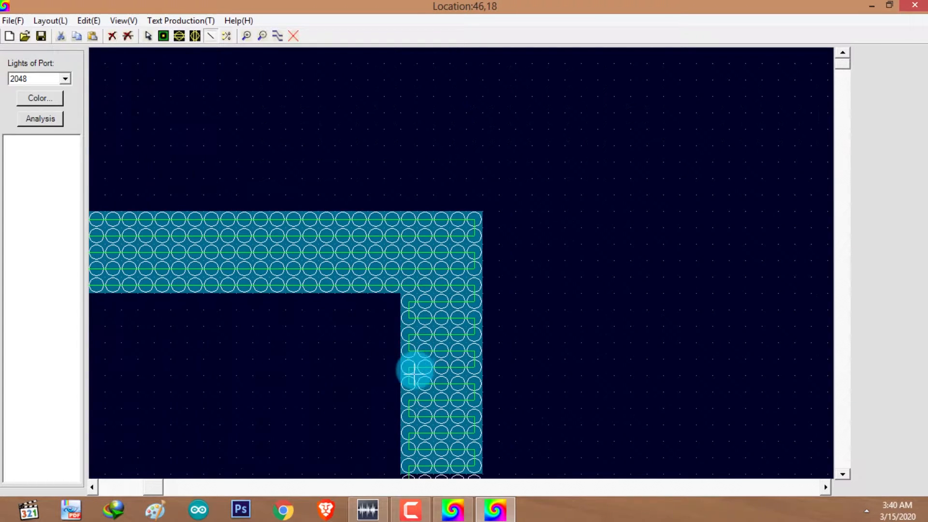
pyautogui.scroll(1, 387, 459)
pyautogui.scroll(2, 435, 430)
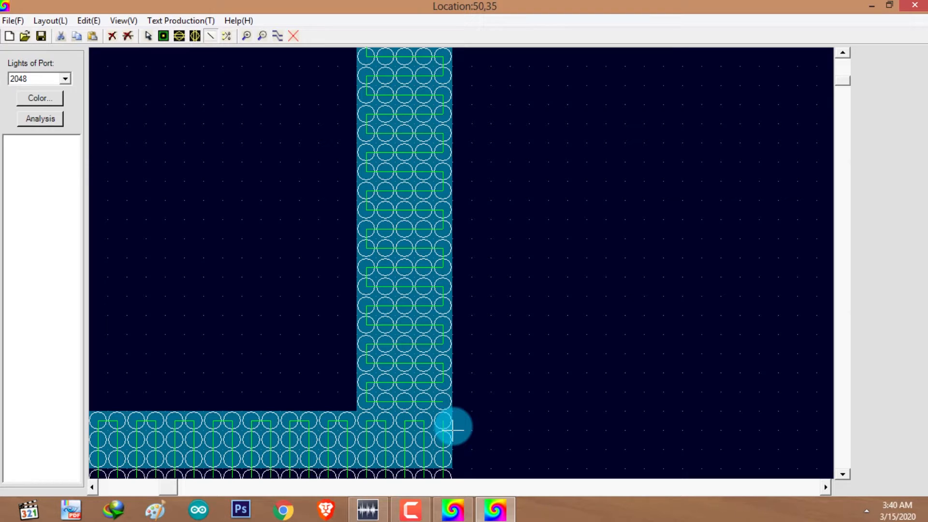
pyautogui.click(441, 397)
pyautogui.scroll(-2, 197, 417)
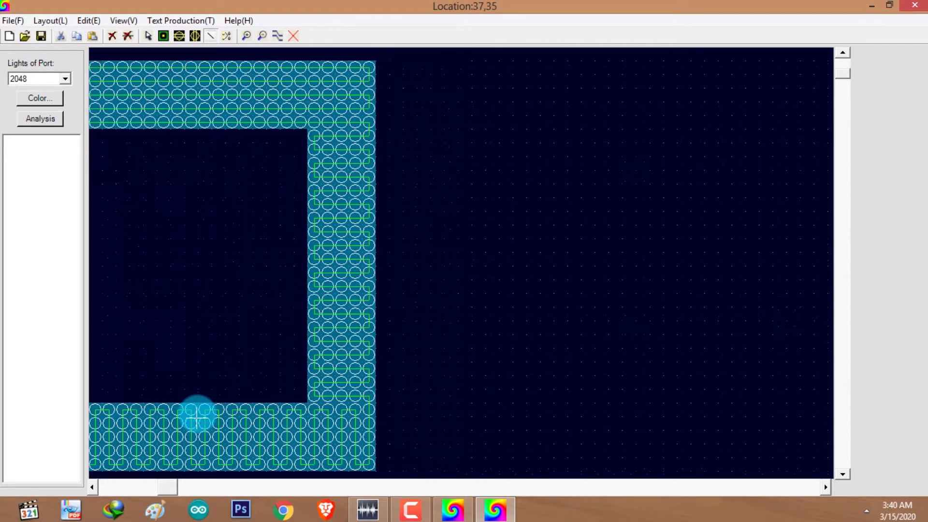
# Step: Connect the end of the bottom border's wiring to the left border at the lower left corner
pyautogui.scroll(1, 16, 411)
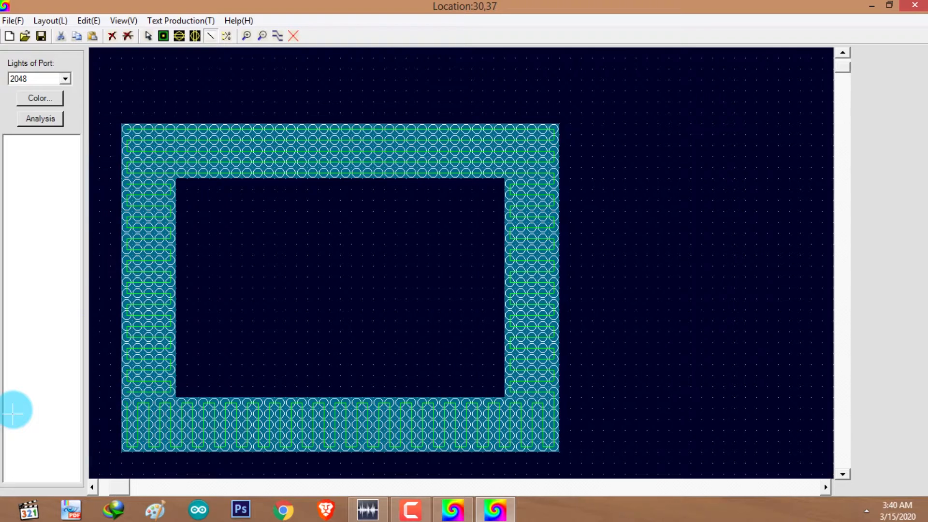
pyautogui.scroll(1, 154, 404)
pyautogui.moveTo(155, 399); pyautogui.dragTo(155, 381)
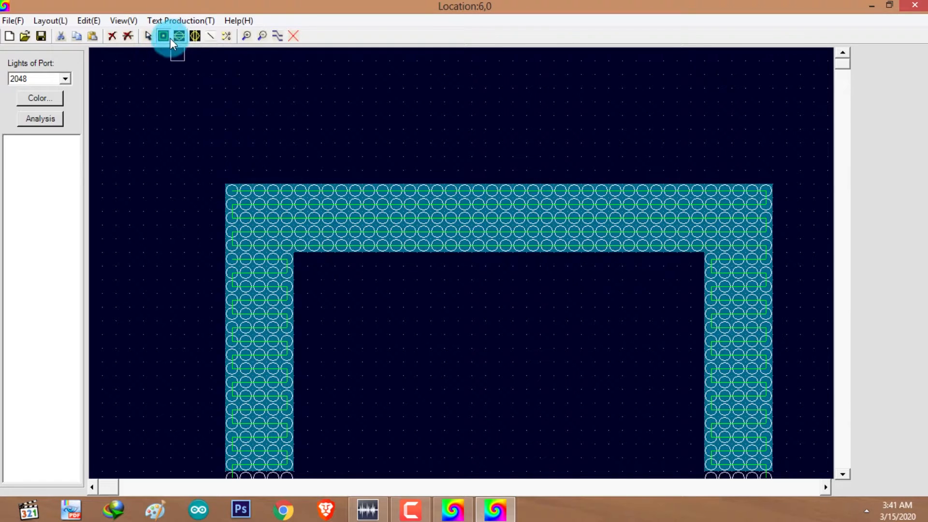
# Step: Place a port marker just outside the upper left corner of the border and wire it to the first light of the top row
pyautogui.click(200, 174)
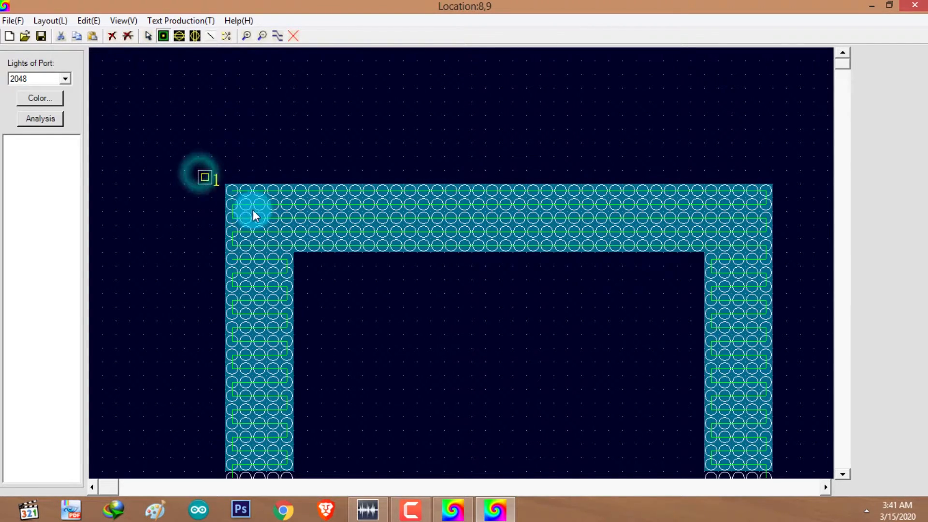
pyautogui.click(212, 34)
pyautogui.scroll(2, 242, 223)
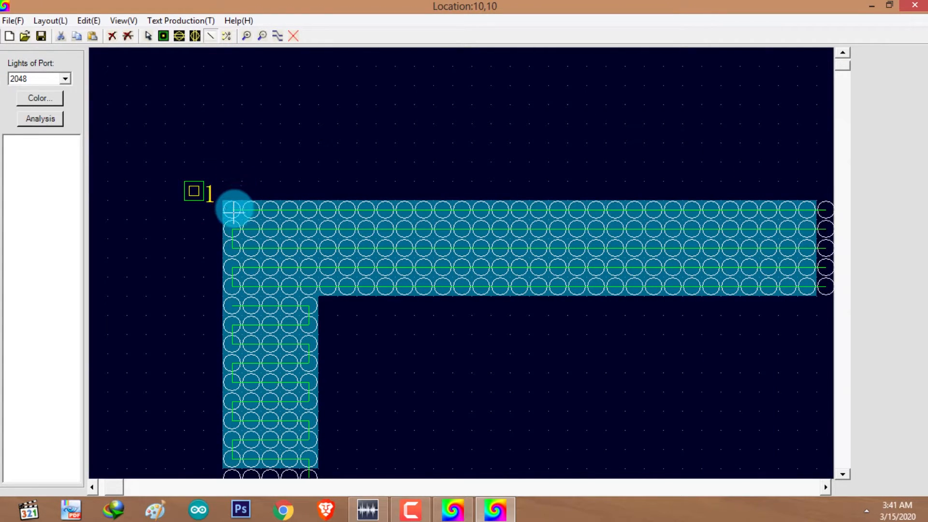
pyautogui.click(233, 209)
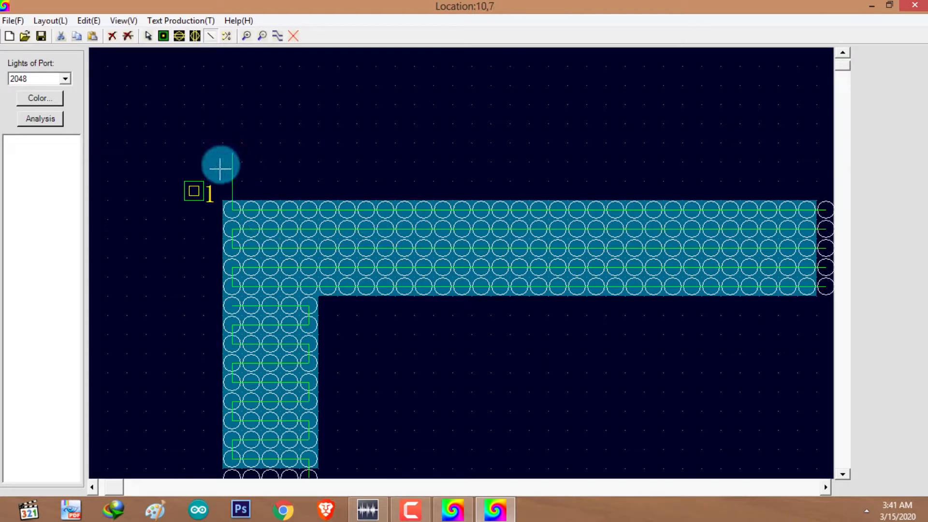
pyautogui.click(194, 191)
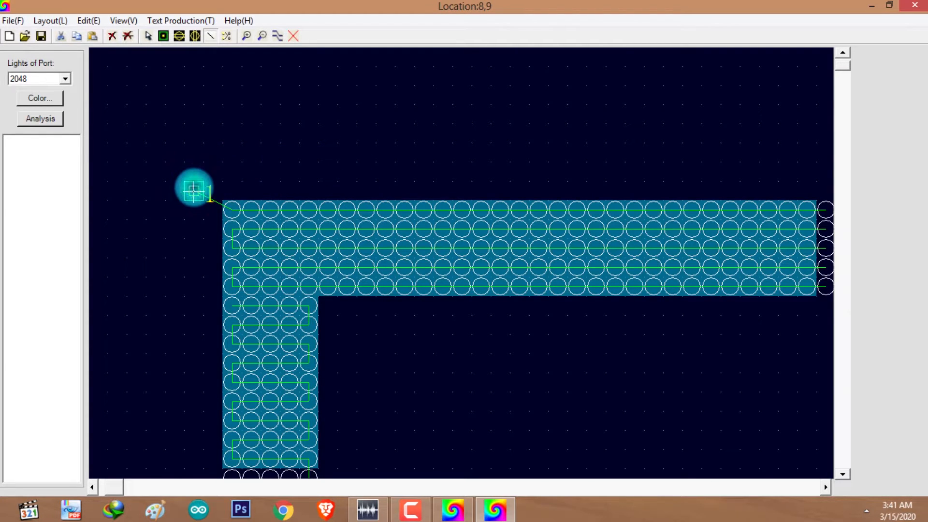
# Step: Run the wiring analysis on the layout and select the port's entry in the results
pyautogui.click(148, 36)
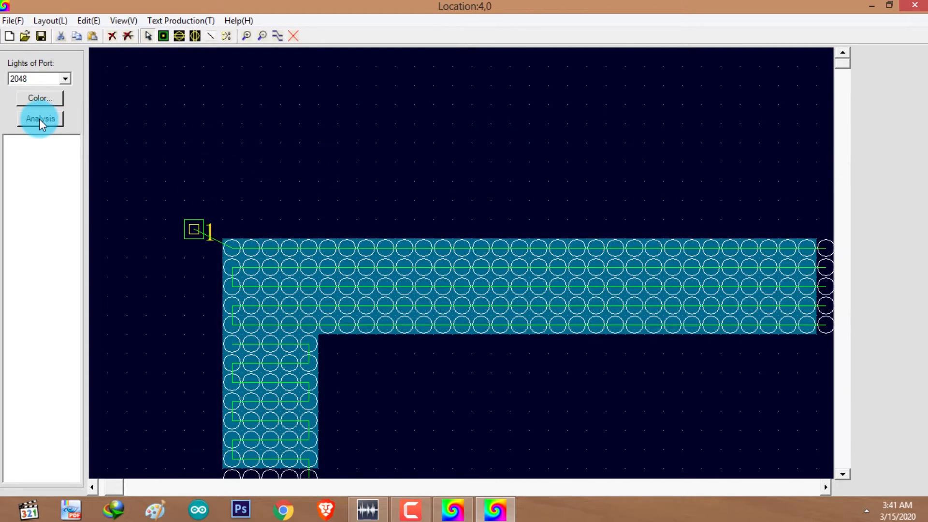
pyautogui.click(39, 119)
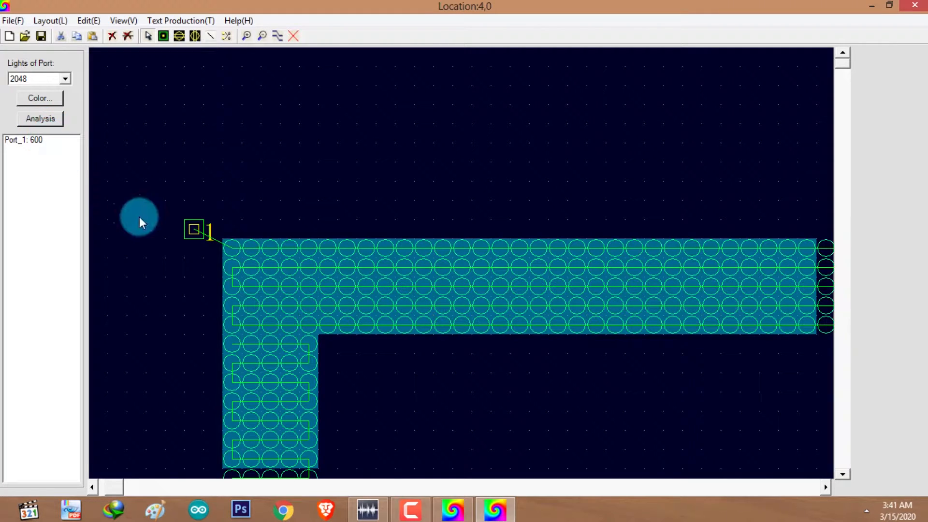
pyautogui.click(29, 143)
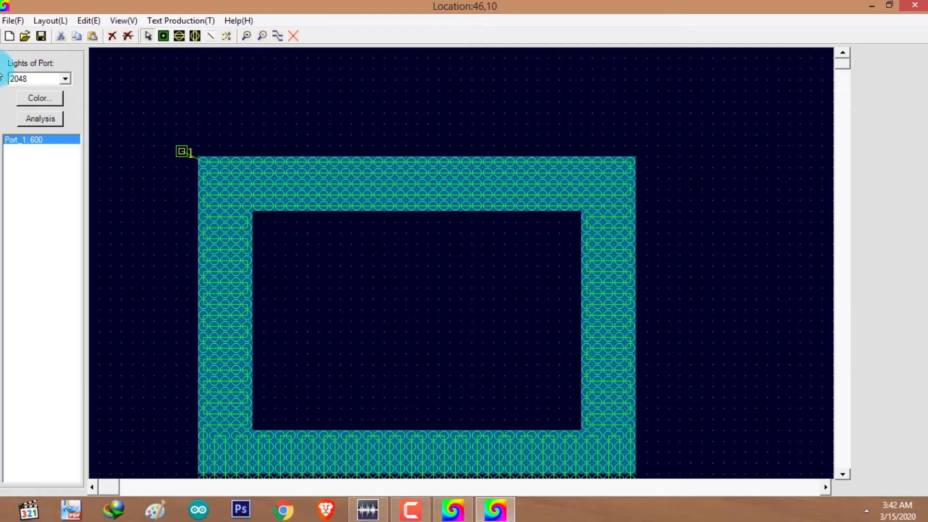
# Step: Save the layout to the Desktop as Layout_001 in LedLayOut (*.cxb) format and close the layout editor
pyautogui.click(14, 20)
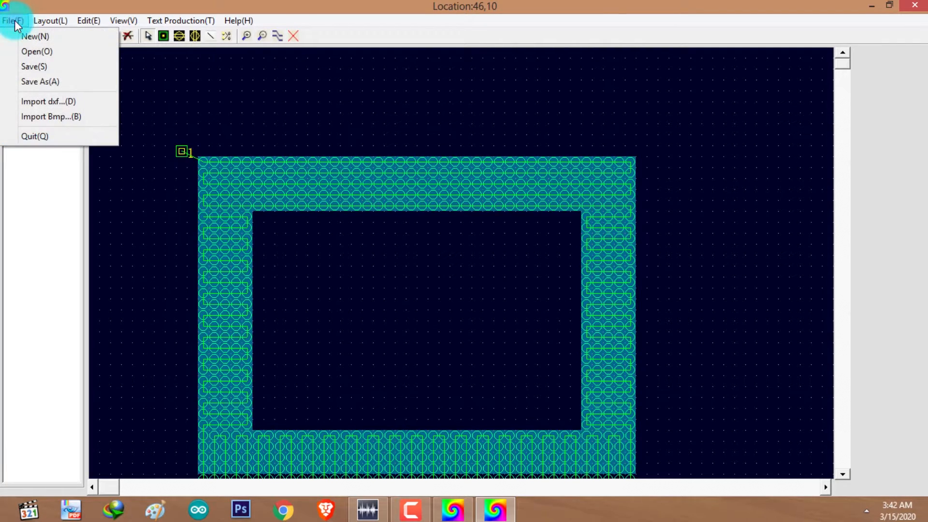
pyautogui.click(41, 83)
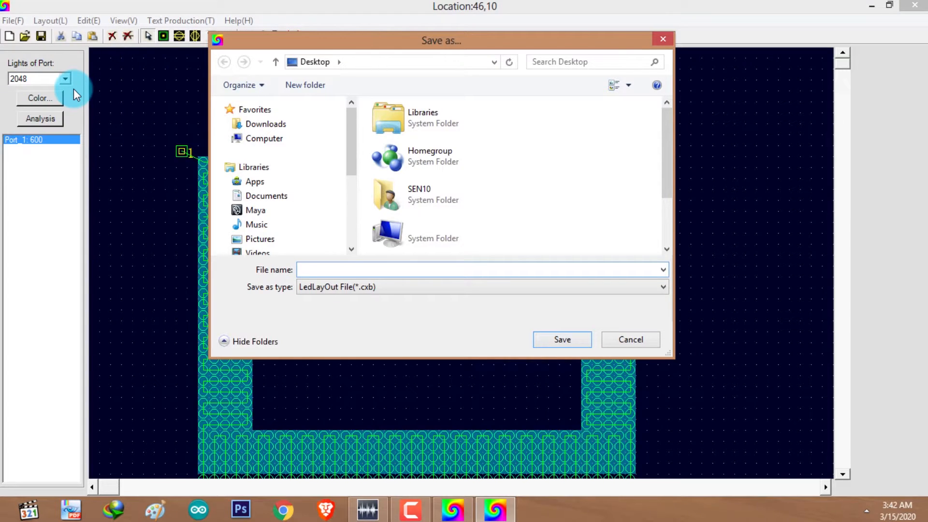
pyautogui.write('Layout_001')
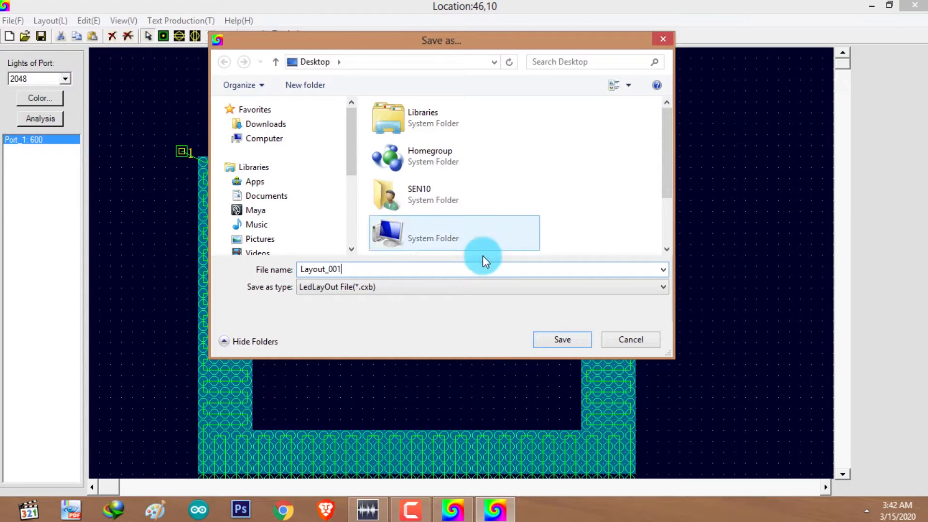
pyautogui.click(562, 340)
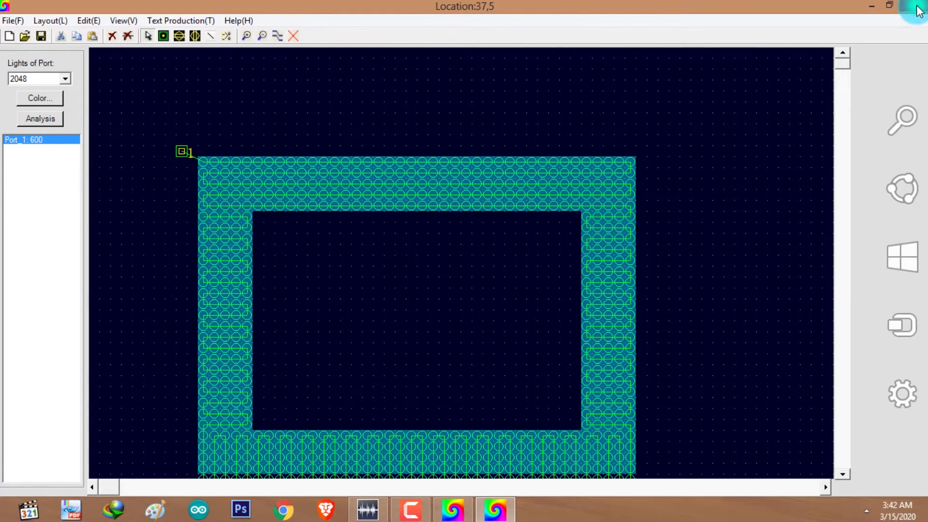
pyautogui.click(916, 7)
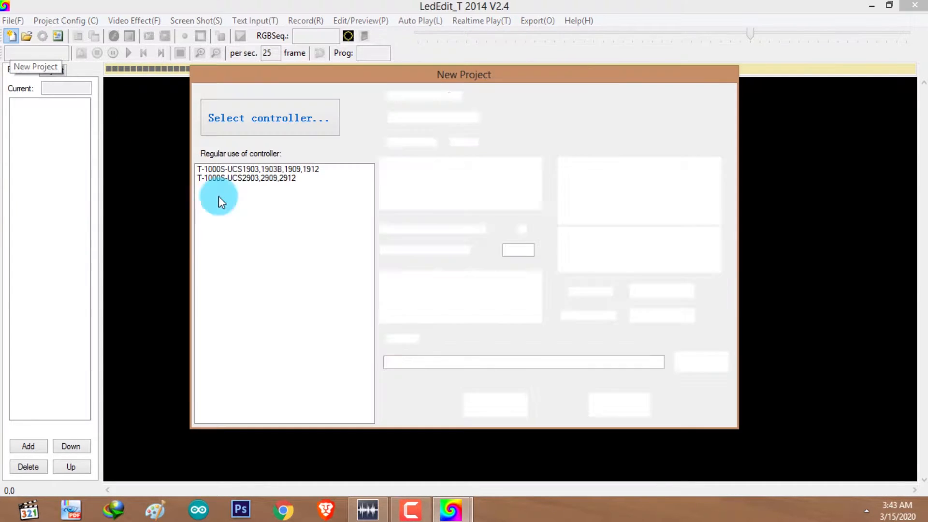
# Step: Create a new project for the T-1000B-WS2811 controller and import Layout_001.cxb from the Desktop into it
pyautogui.click(220, 203)
pyautogui.click(514, 406)
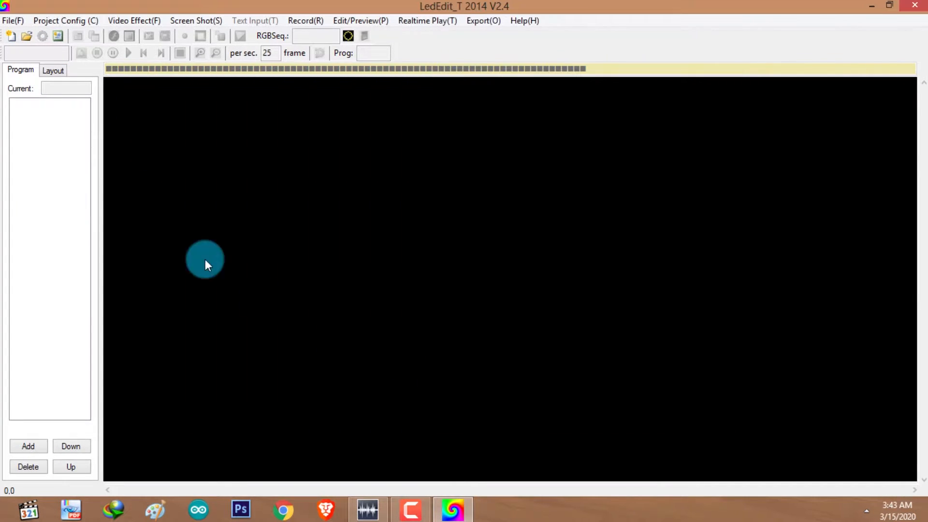
pyautogui.click(63, 21)
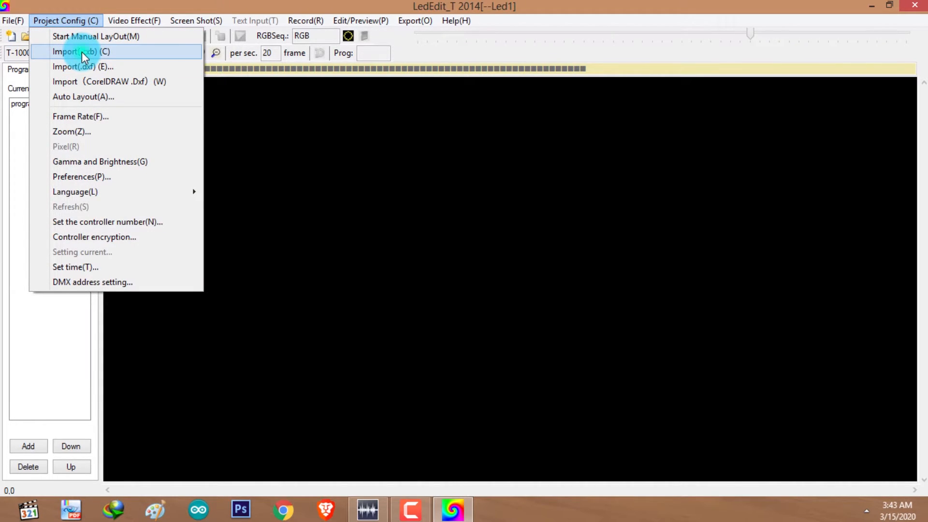
pyautogui.click(82, 52)
pyautogui.moveTo(451, 162); pyautogui.dragTo(457, 235)
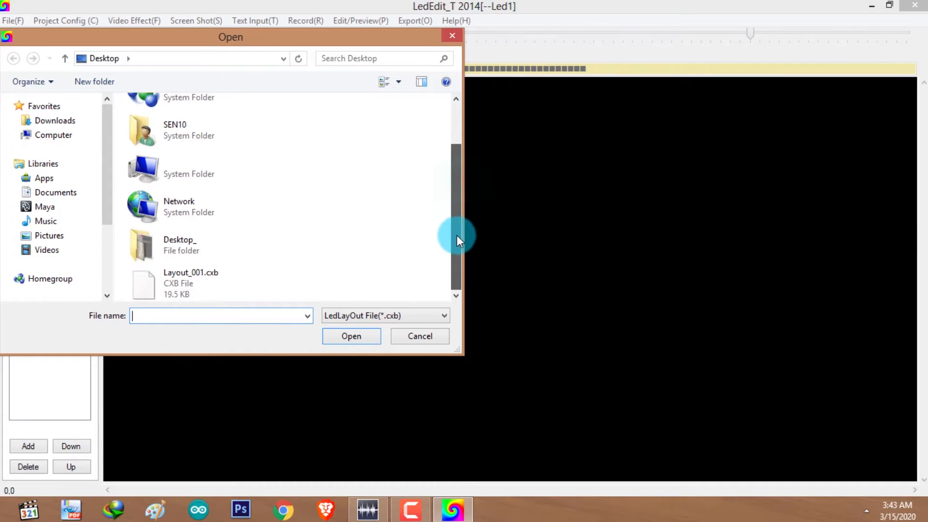
pyautogui.click(220, 276)
pyautogui.click(352, 336)
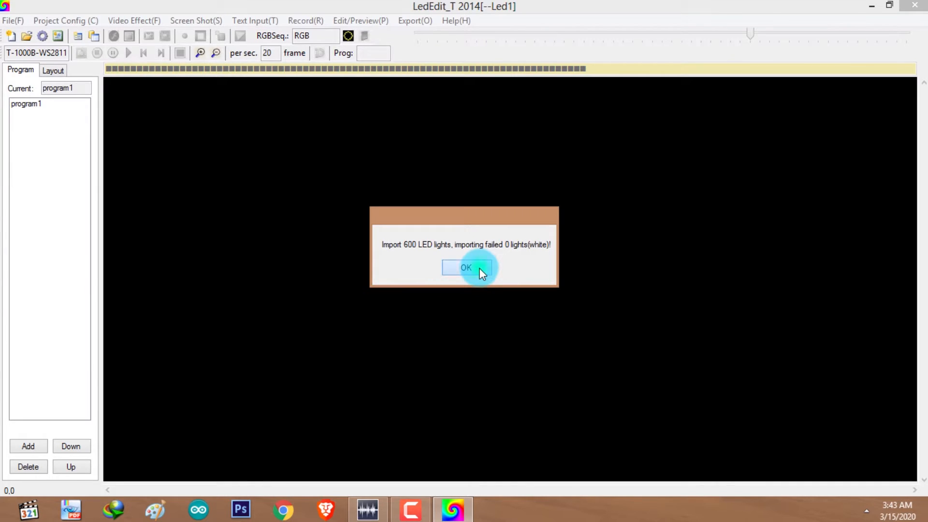
pyautogui.click(479, 269)
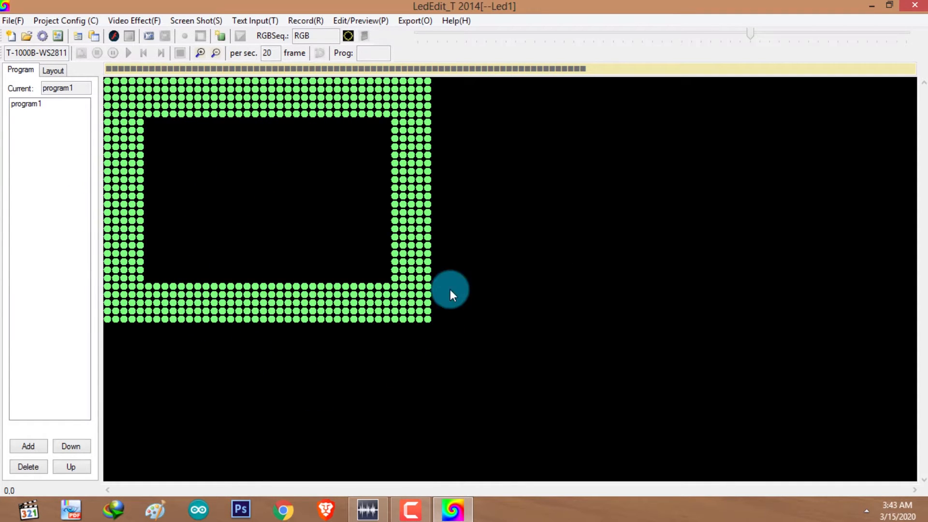
pyautogui.click(130, 21)
pyautogui.click(193, 372)
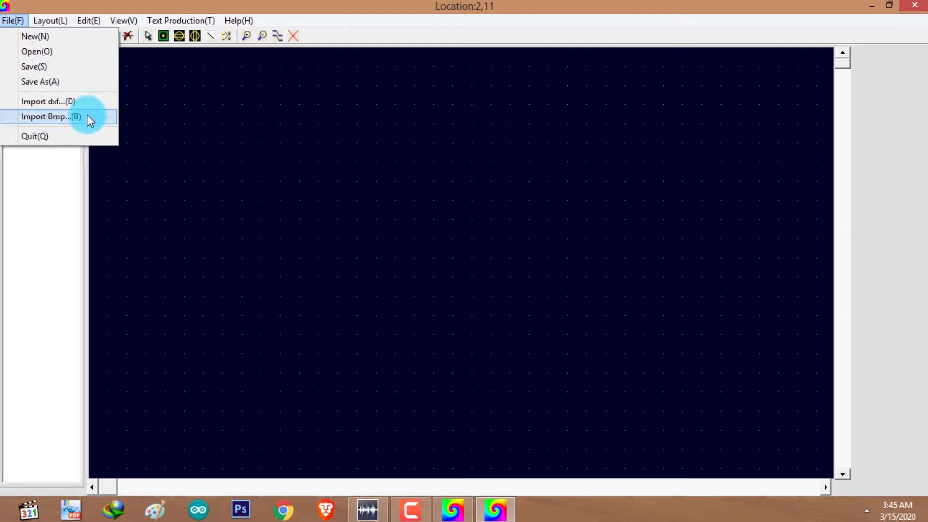
pyautogui.click(474, 187)
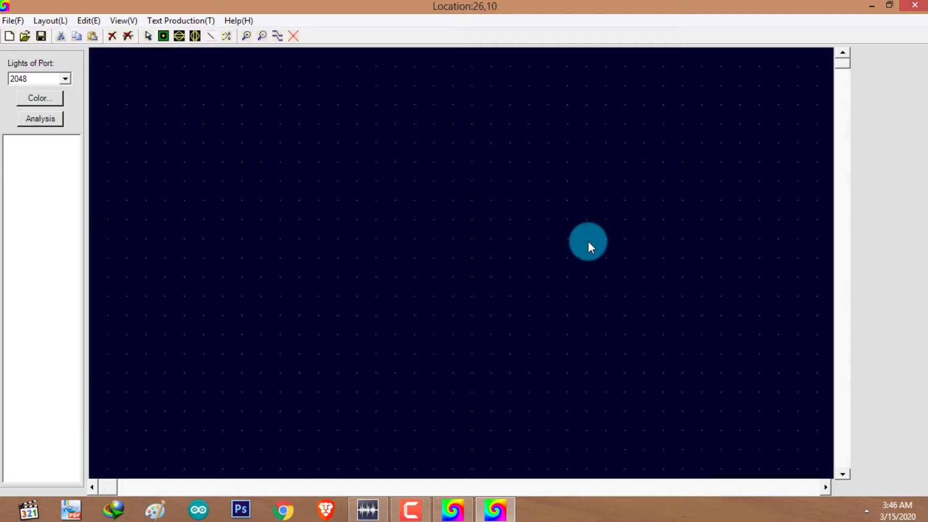
# Step: Minimise the open LedEdit windows and switch to Photoshop
pyautogui.click(871, 7)
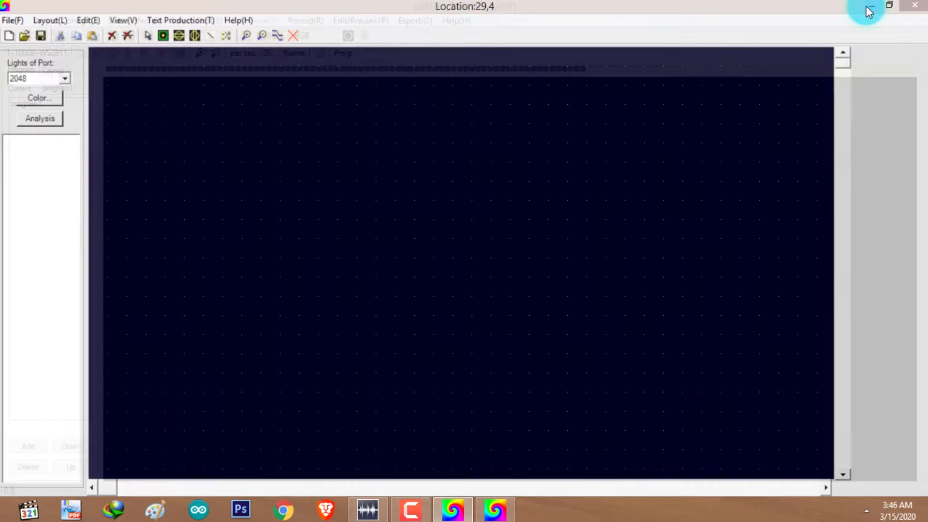
pyautogui.click(866, 6)
pyautogui.click(229, 515)
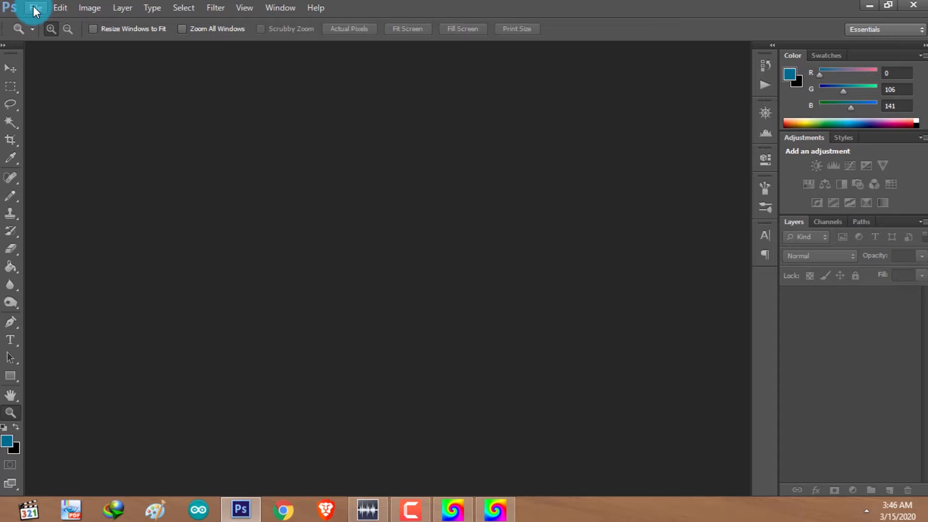
# Step: Create a new RGB document 40 pixels wide and 30 pixels high with a white background
pyautogui.click(33, 5)
pyautogui.click(46, 27)
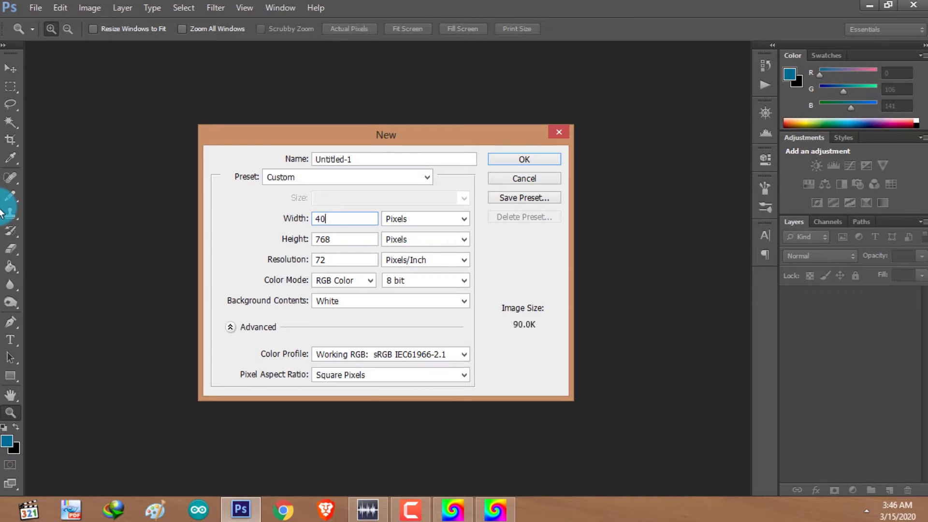
pyautogui.write('40')
pyautogui.press('Tab')
pyautogui.press('Tab')
pyautogui.write('30')
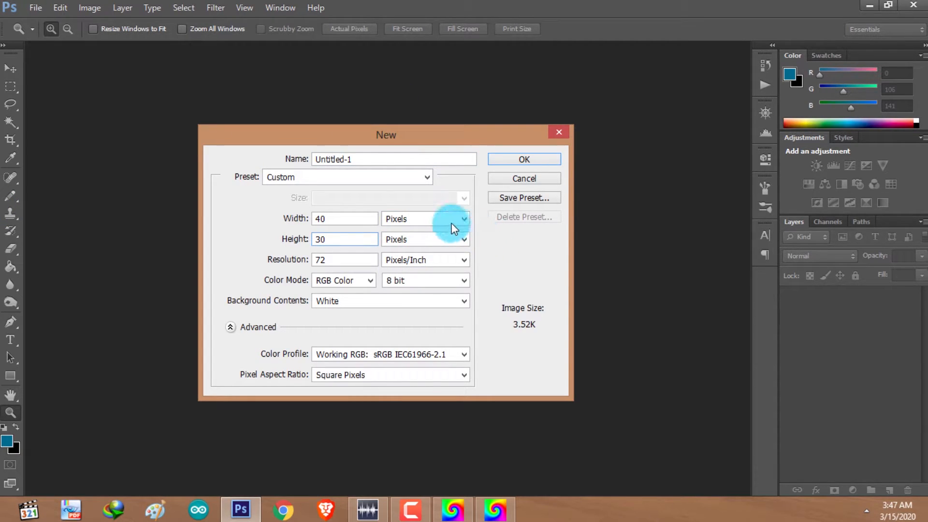
pyautogui.click(540, 163)
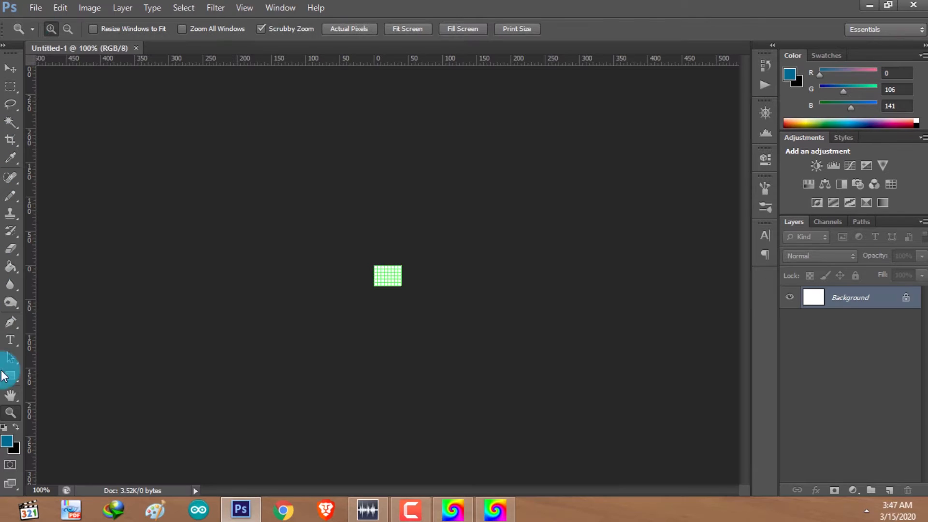
# Step: Check in the preferences that rulers and type use Pixels, and review the Guides, Grid & Slices settings
pyautogui.click(411, 31)
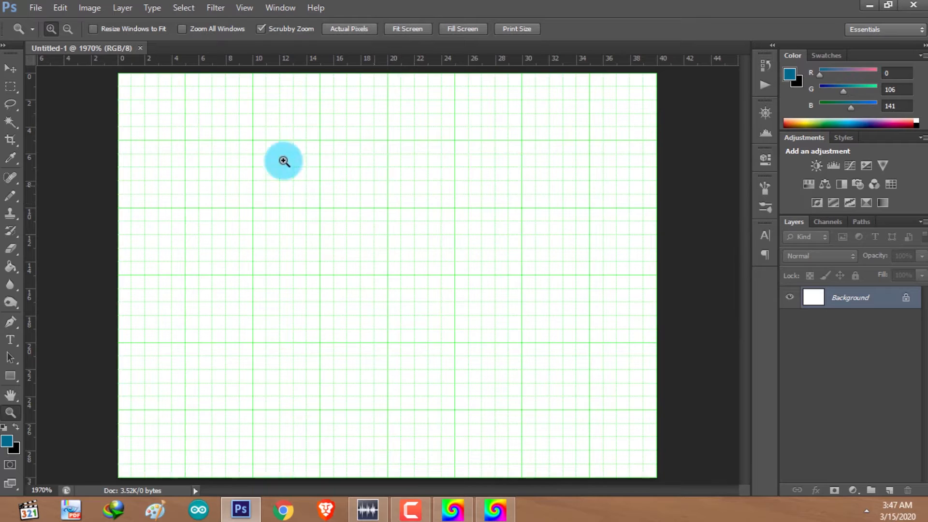
pyautogui.doubleClick(246, 59)
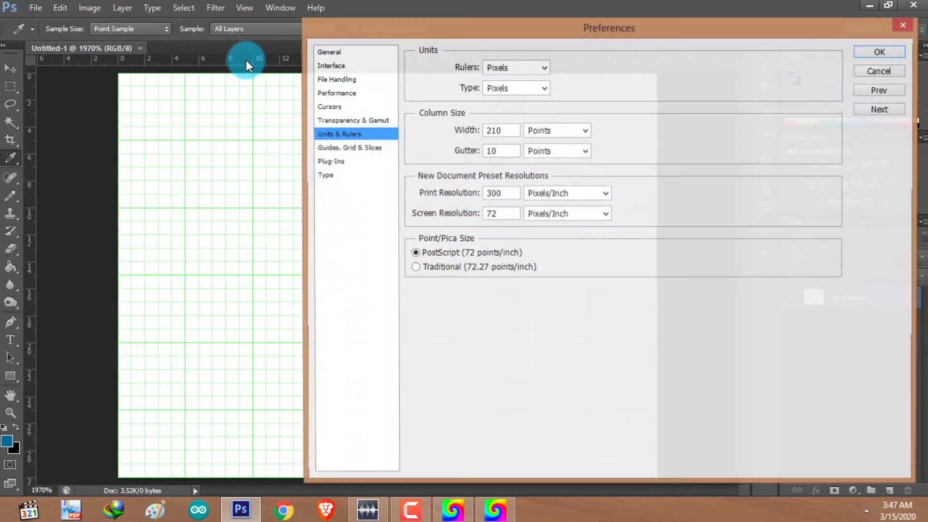
pyautogui.click(523, 68)
pyautogui.click(528, 76)
pyautogui.click(533, 90)
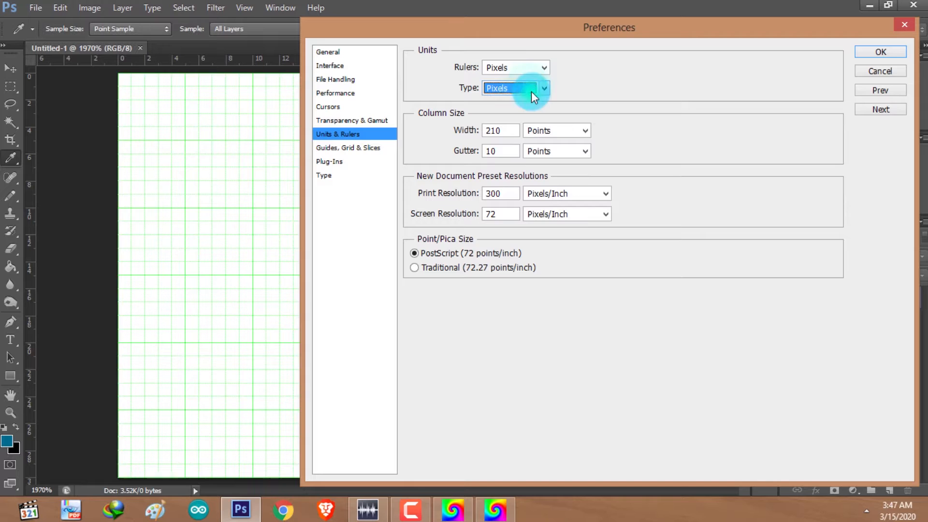
pyautogui.click(351, 148)
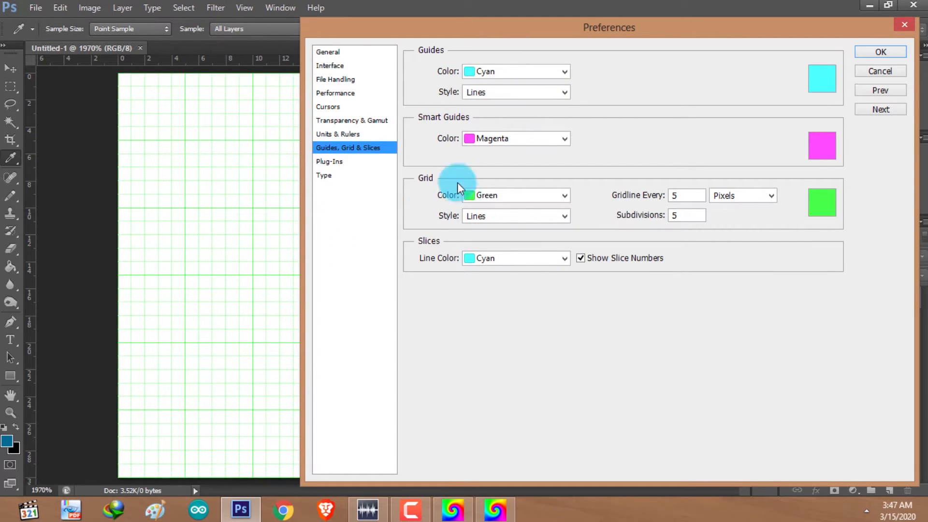
pyautogui.press('Return')
# Step: Set the foreground colour to black (000000) and fill the whole background with the Paint Bucket
pyautogui.click(39, 7)
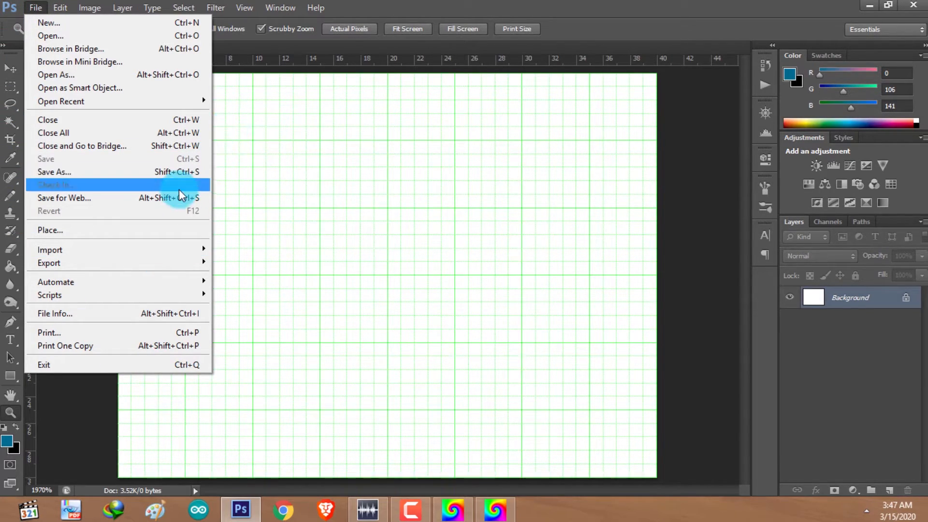
pyautogui.click(9, 269)
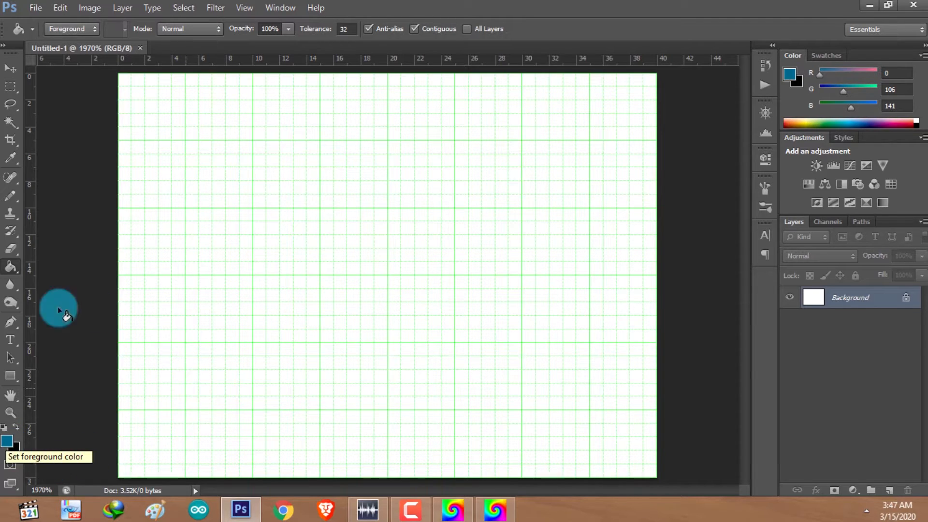
pyautogui.click(15, 428)
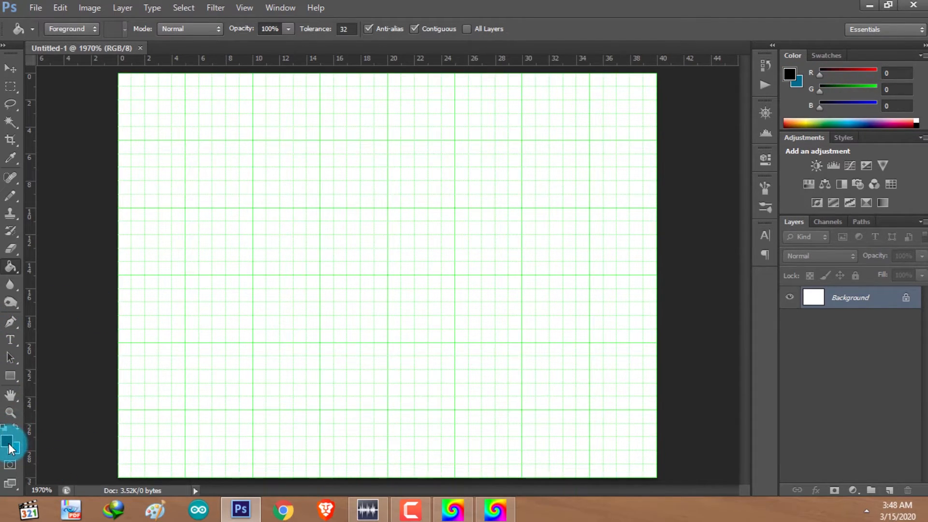
pyautogui.click(8, 442)
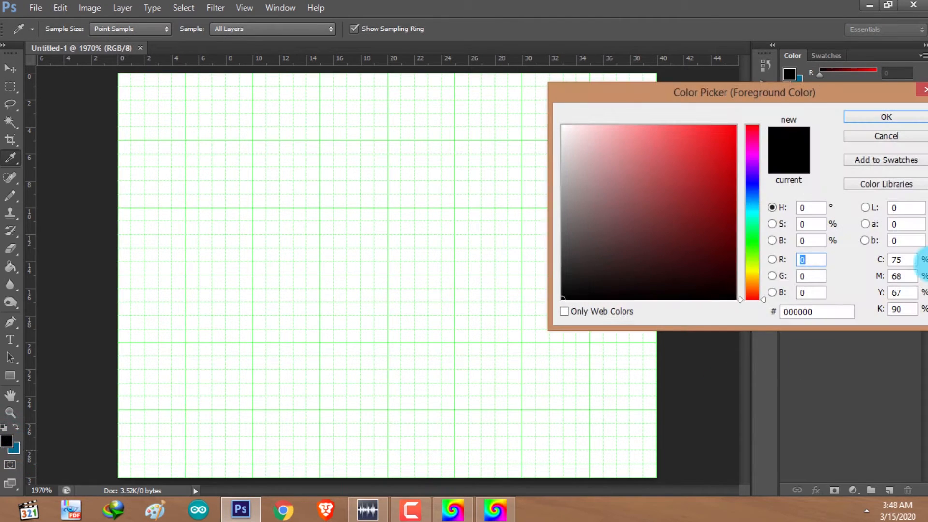
pyautogui.click(877, 138)
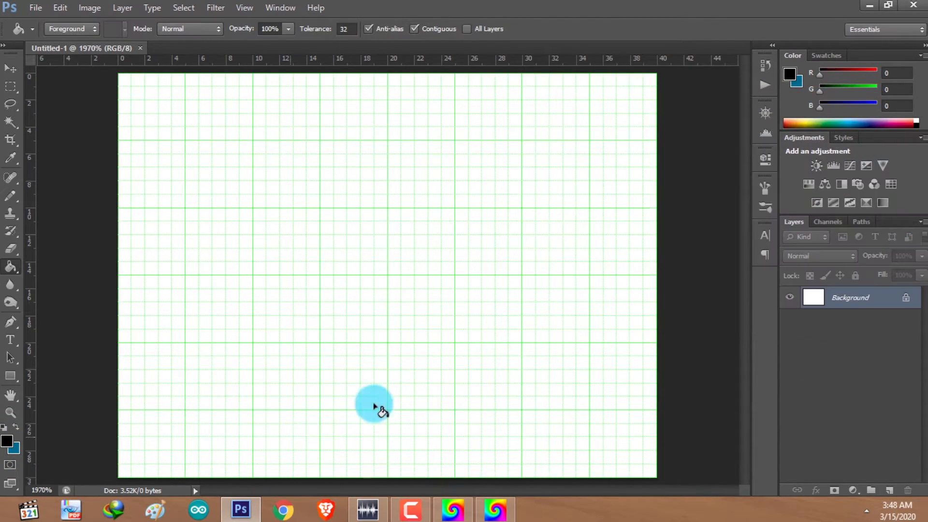
pyautogui.click(9, 444)
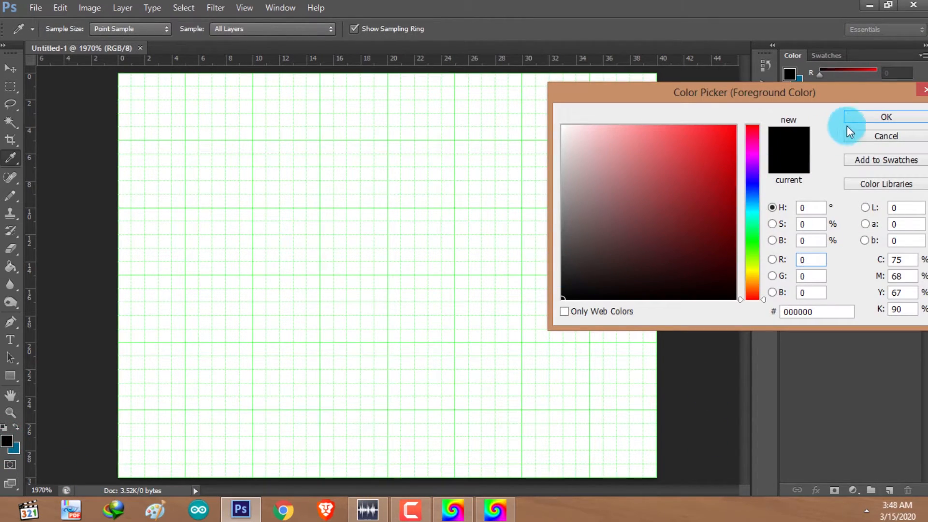
pyautogui.click(847, 121)
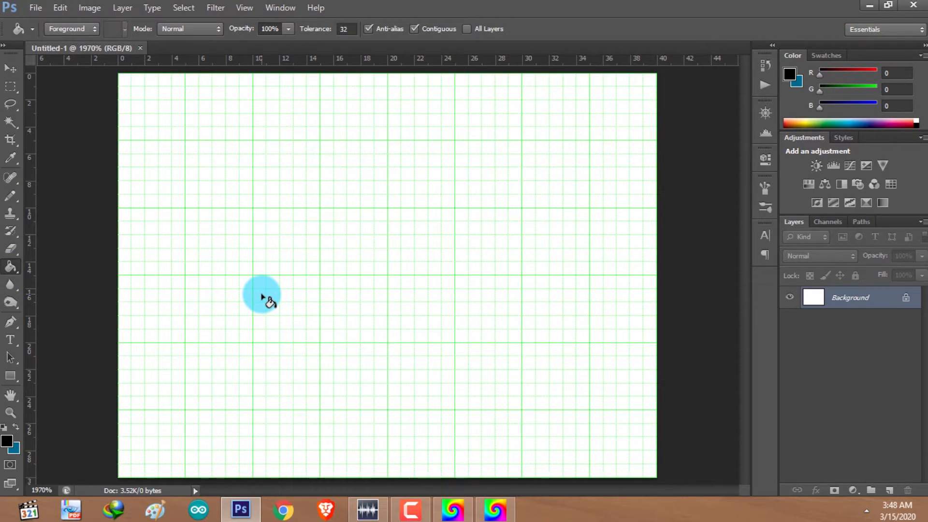
pyautogui.click(261, 296)
# Step: Set the Rectangle tool to Shape mode with a white fill and no stroke
pyautogui.press('u')
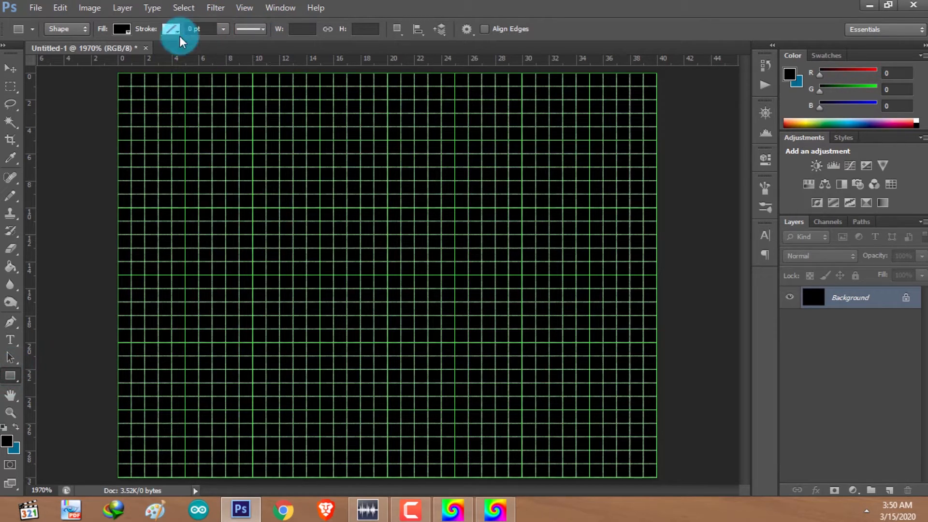
pyautogui.click(119, 29)
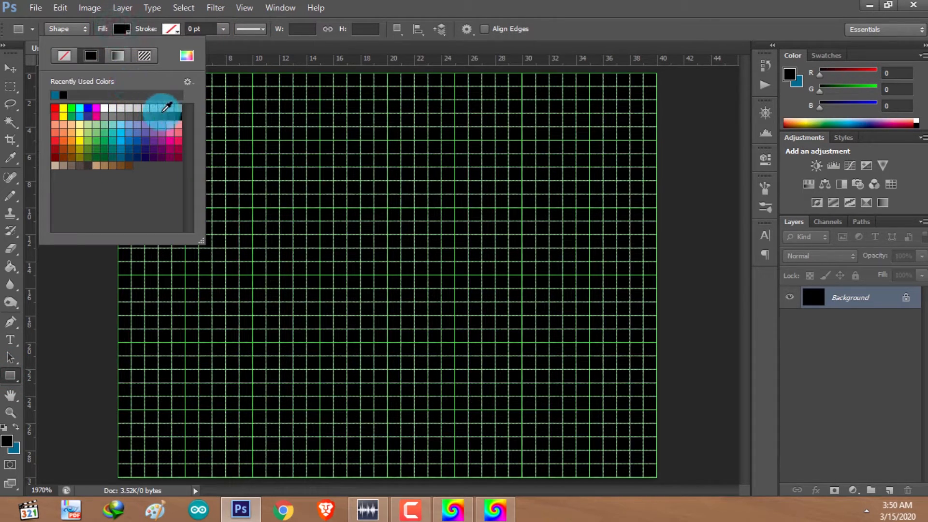
pyautogui.click(104, 107)
pyautogui.click(379, 5)
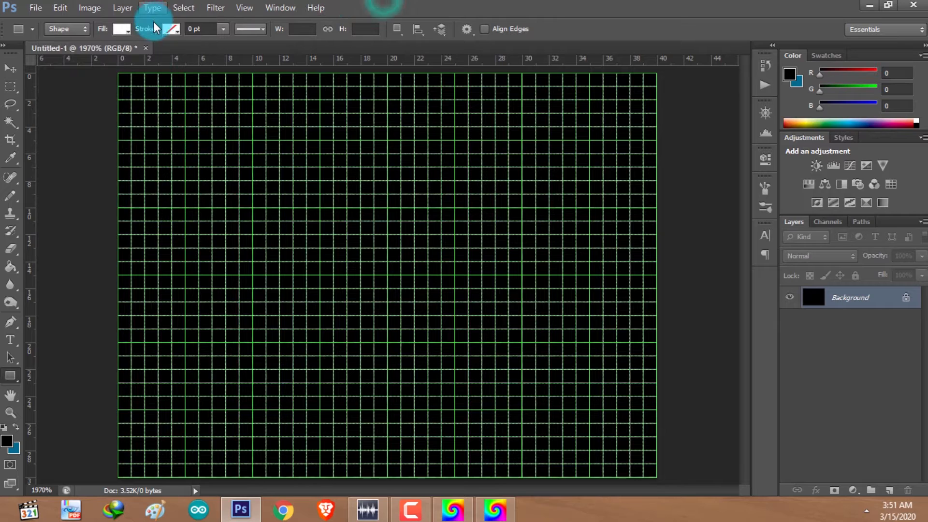
pyautogui.click(166, 28)
pyautogui.click(114, 56)
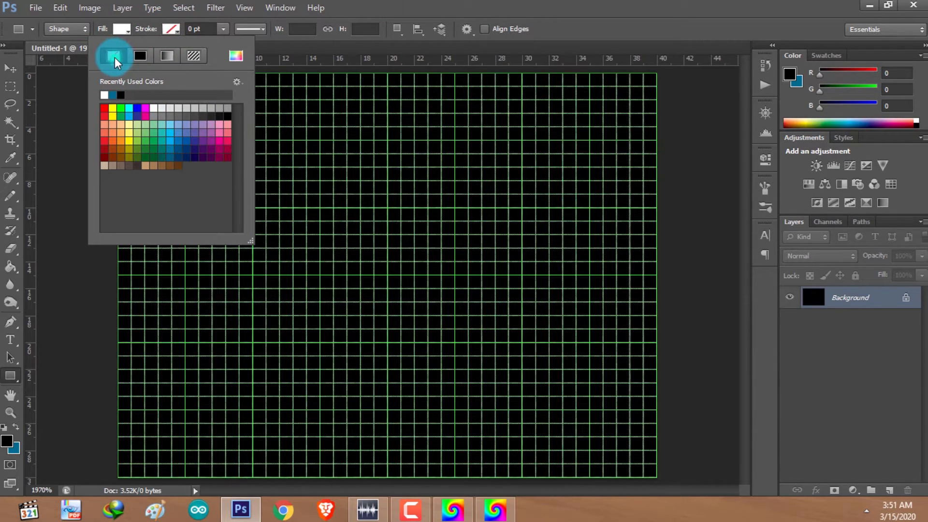
pyautogui.click(115, 57)
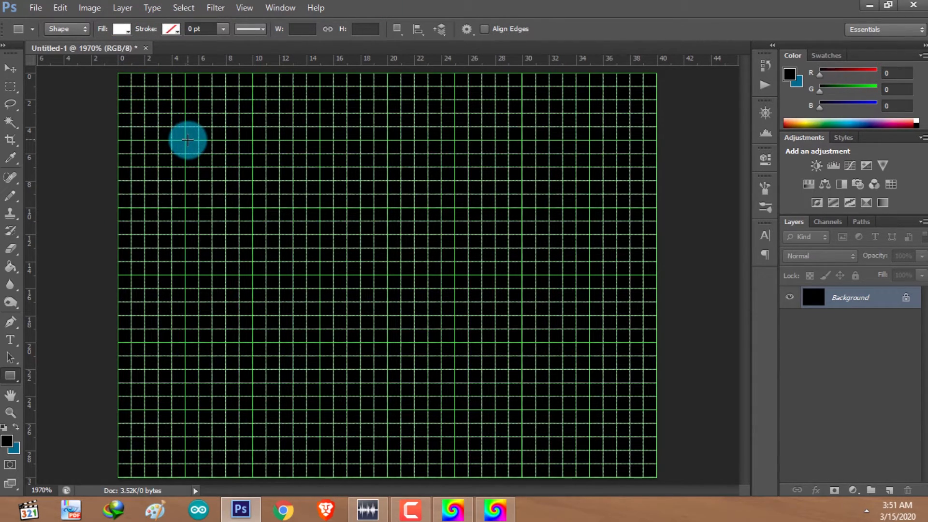
# Step: Draw a 30 × 20 px rectangle centred on the canvas, leaving a 5 px black border on every side
pyautogui.moveTo(185, 141)
pyautogui.mouseDown()
pyautogui.moveTo(205, 157)
pyautogui.moveTo(196, 153)
pyautogui.mouseUp()
pyautogui.moveTo(304, 226); pyautogui.dragTo(590, 410)
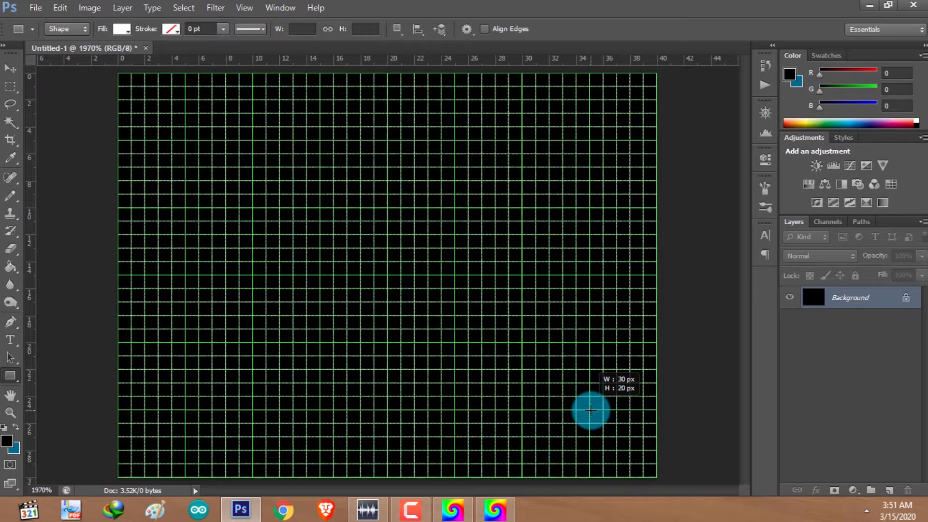
pyautogui.moveTo(590, 411); pyautogui.dragTo(589, 411)
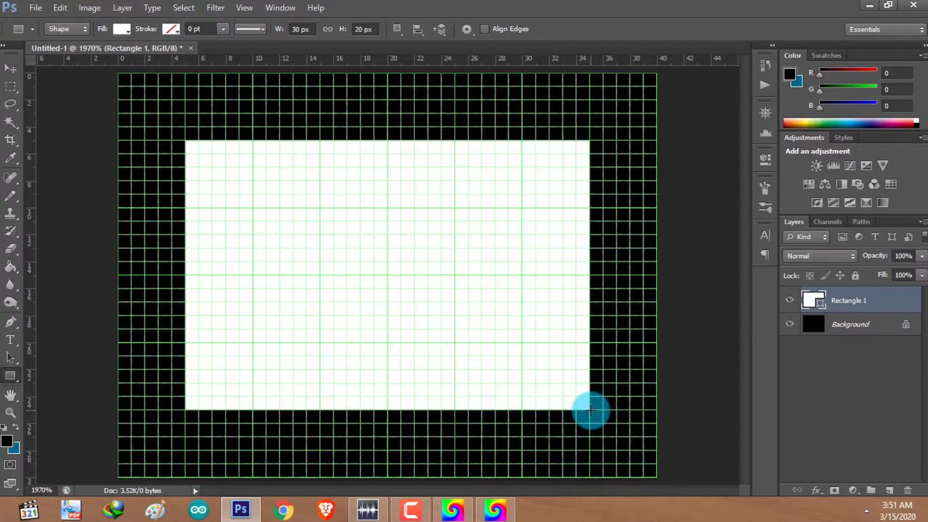
pyautogui.click(14, 69)
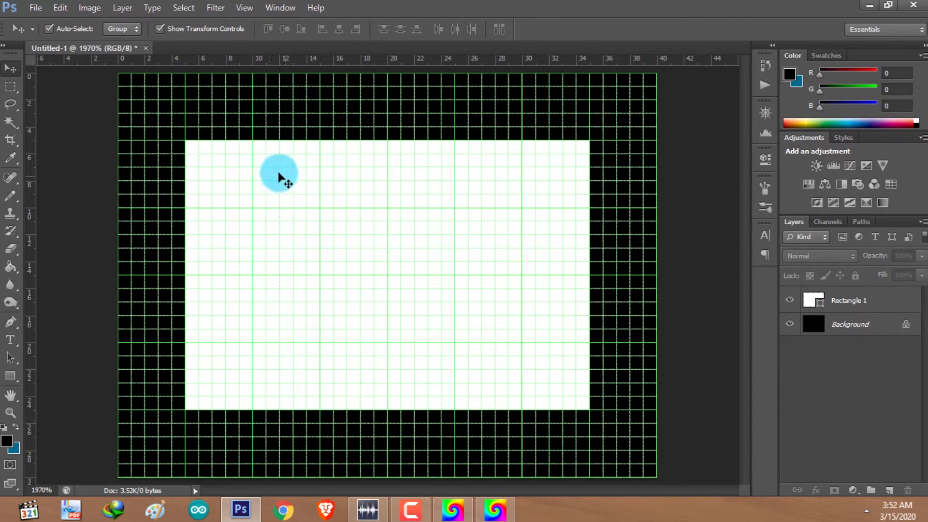
# Step: Save the image to the Desktop as Layout_BMP in BMP format, Windows, 24 Bit
pyautogui.click(37, 6)
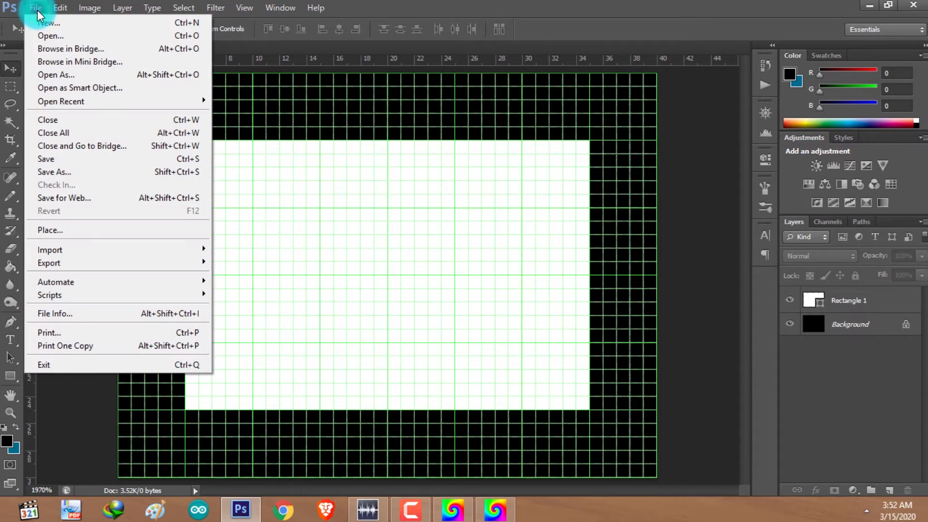
pyautogui.click(83, 169)
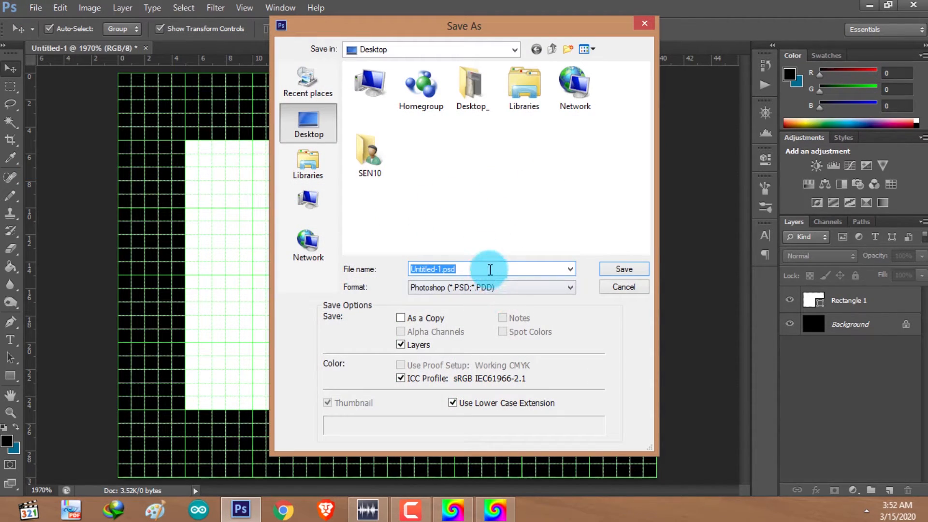
pyautogui.write('Layout_BMP')
pyautogui.click(524, 286)
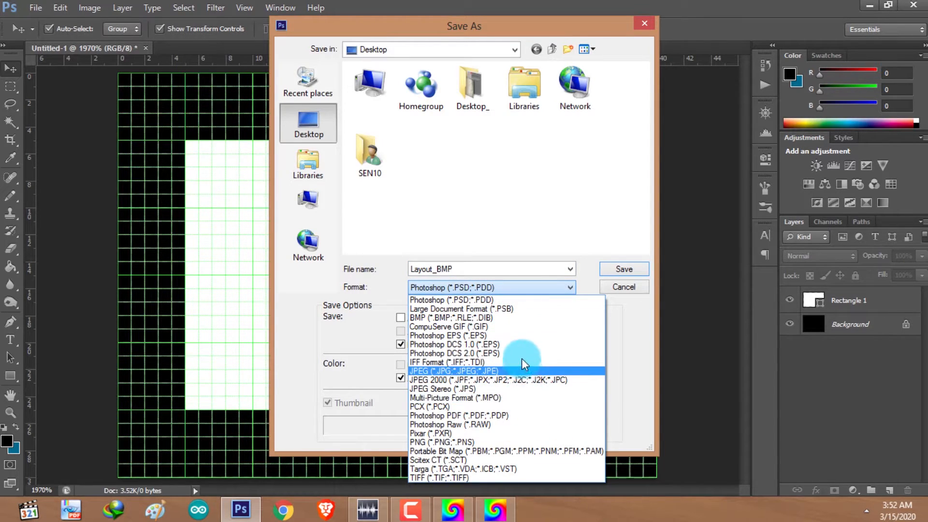
pyautogui.click(521, 318)
pyautogui.click(633, 270)
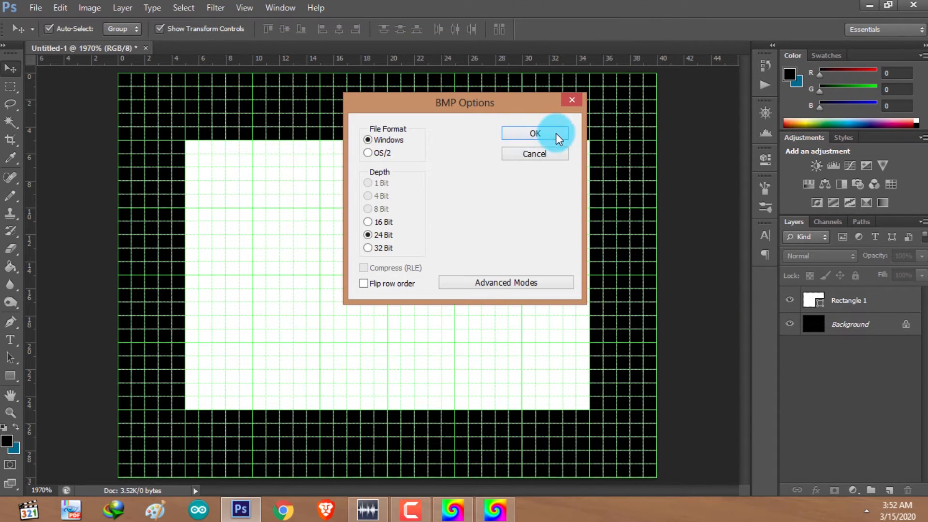
pyautogui.click(556, 133)
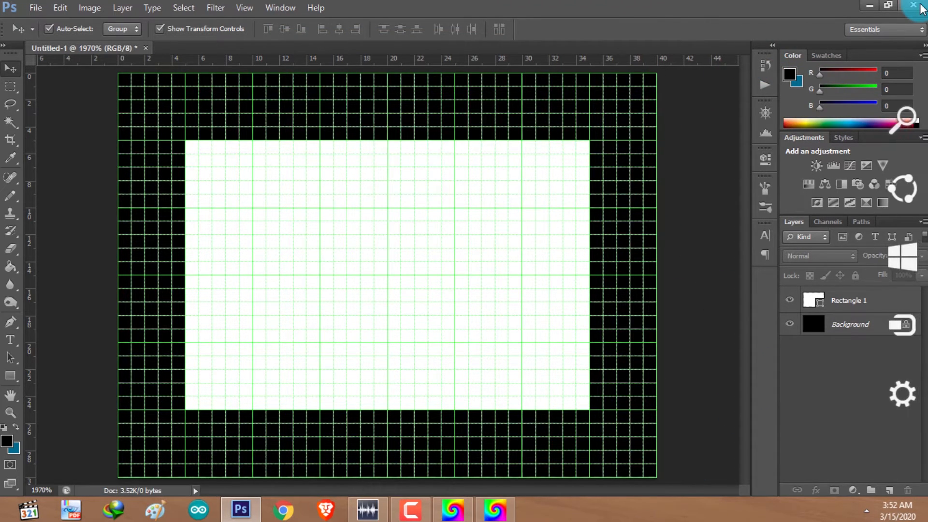
# Step: Close Photoshop and switch to the LedEdit layout editor
pyautogui.click(920, 7)
pyautogui.click(469, 201)
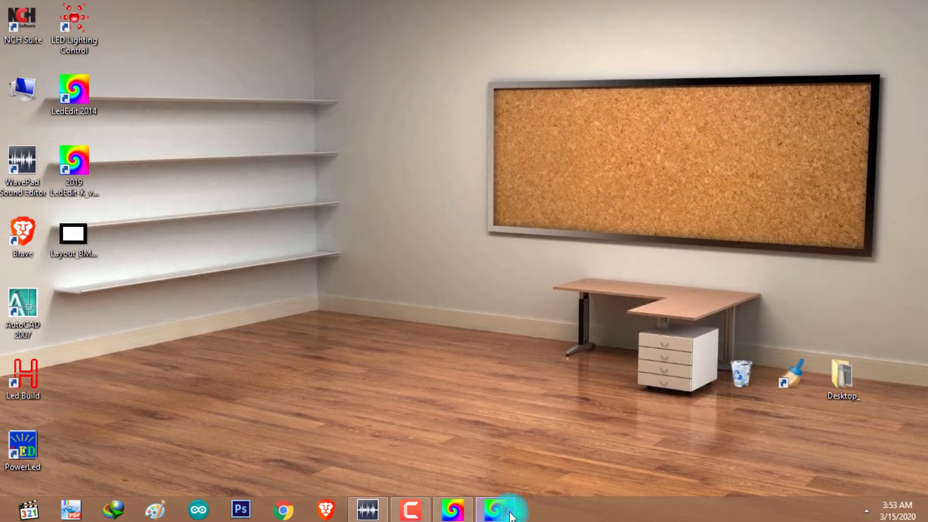
pyautogui.click(503, 512)
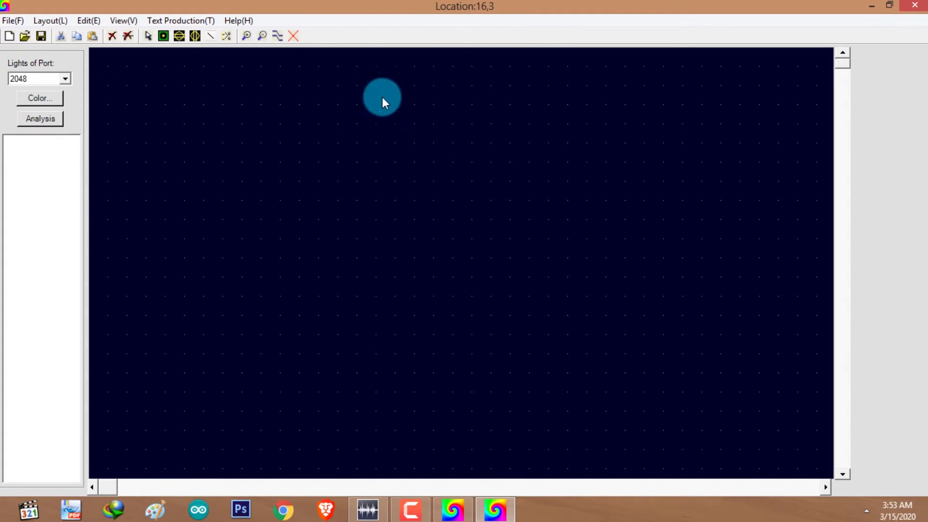
# Step: Import Layout_BMP.bmp from the Desktop and place the resulting LED frame near the upper-left corner of the layout
pyautogui.click(12, 21)
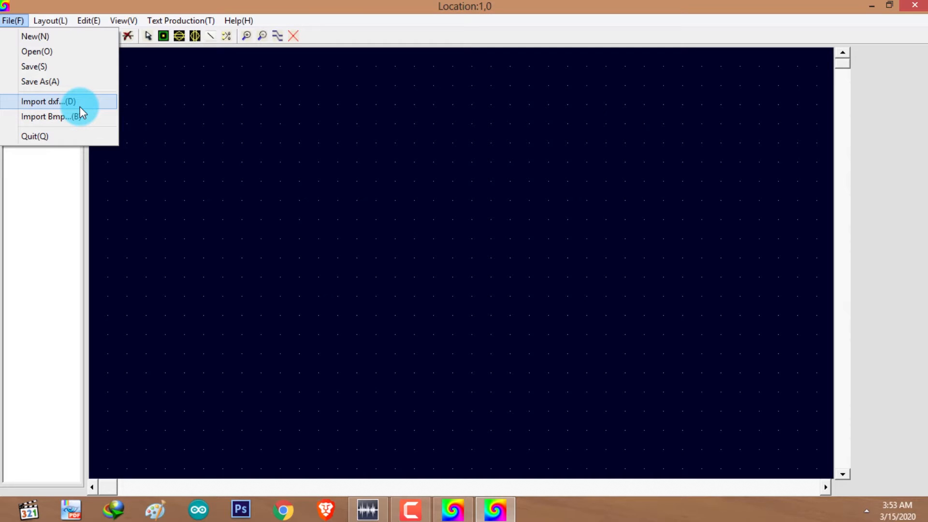
pyautogui.click(86, 117)
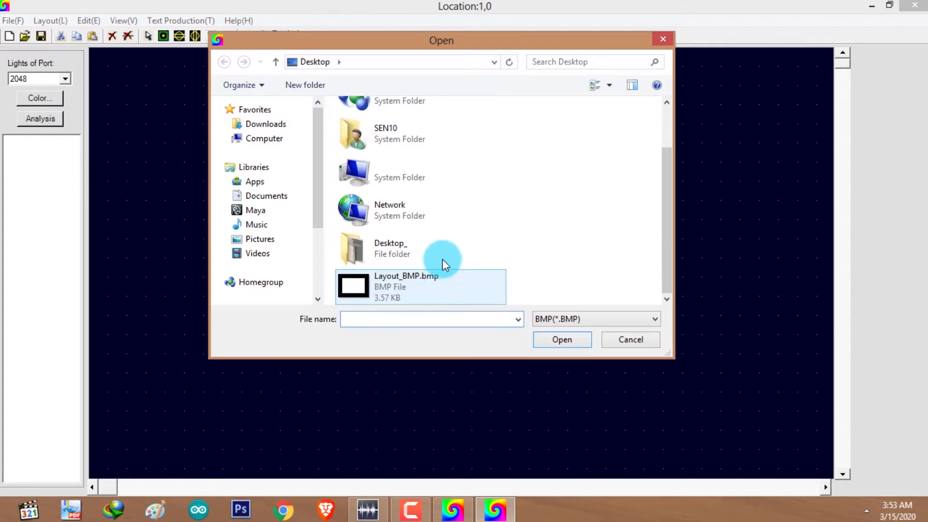
pyautogui.click(415, 291)
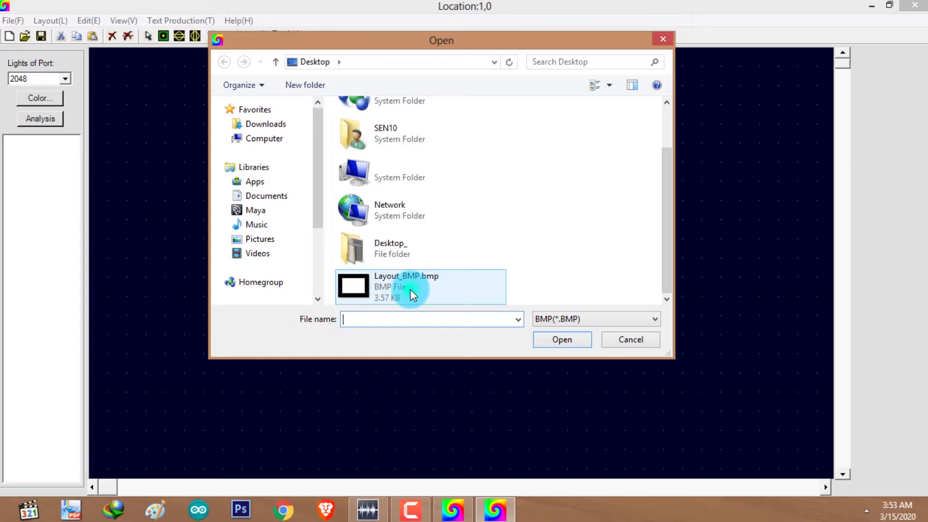
pyautogui.click(570, 340)
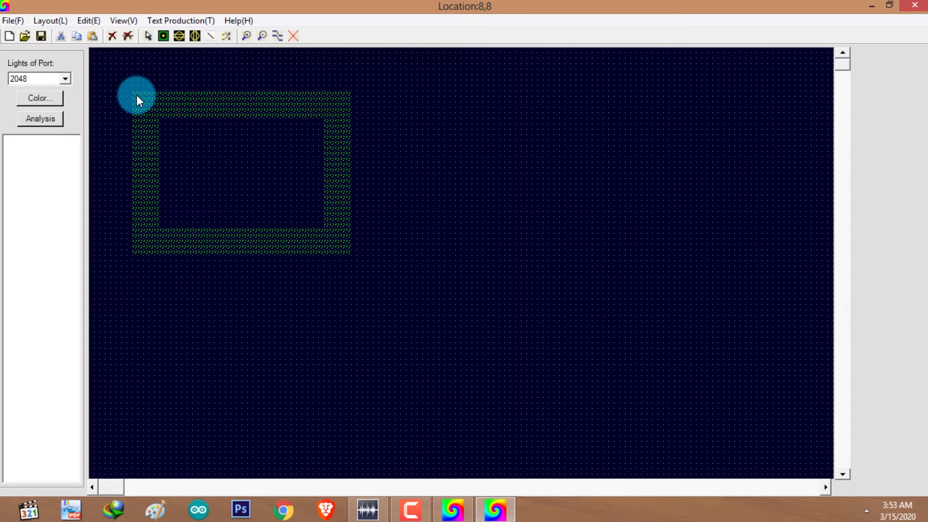
pyautogui.click(136, 94)
pyautogui.scroll(1, 106, 88)
pyautogui.scroll(1, 105, 88)
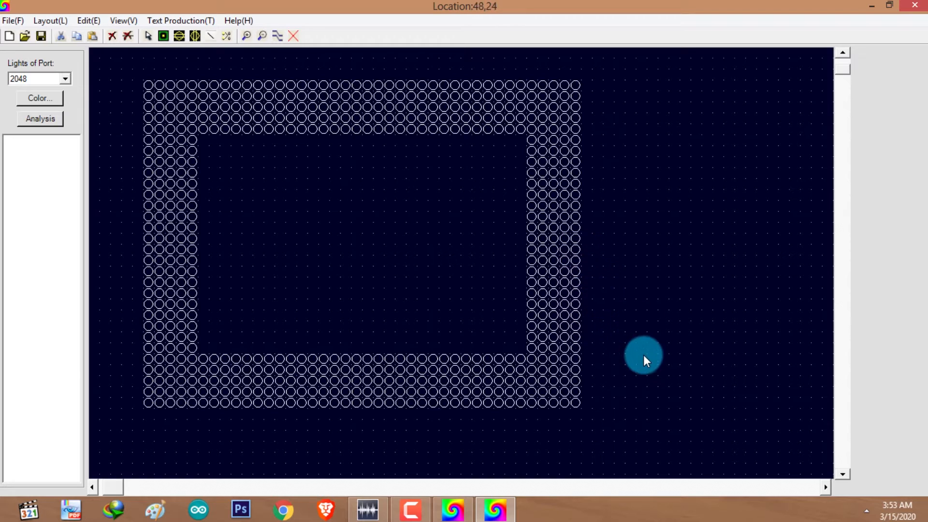
# Step: Switch to the selection tool, open the AutoLX connection panel and place it beside the LED frame
pyautogui.click(210, 35)
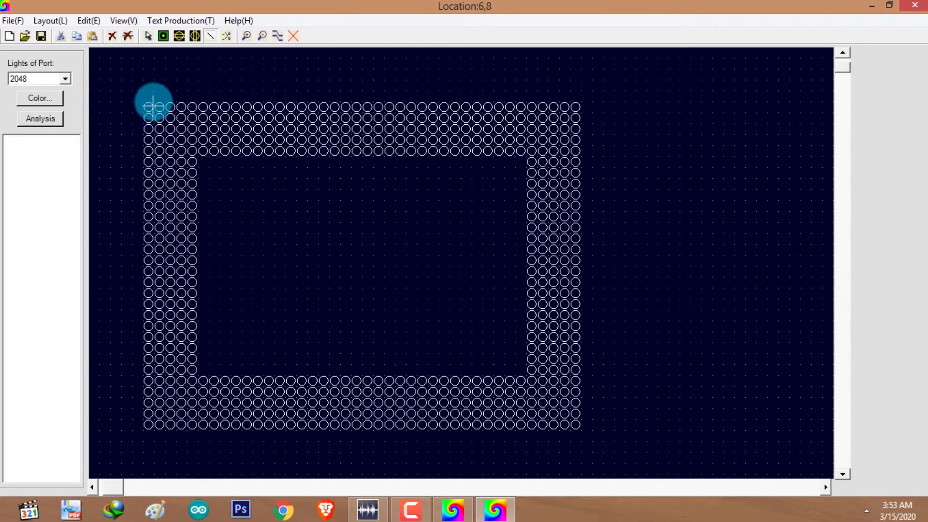
pyautogui.click(210, 36)
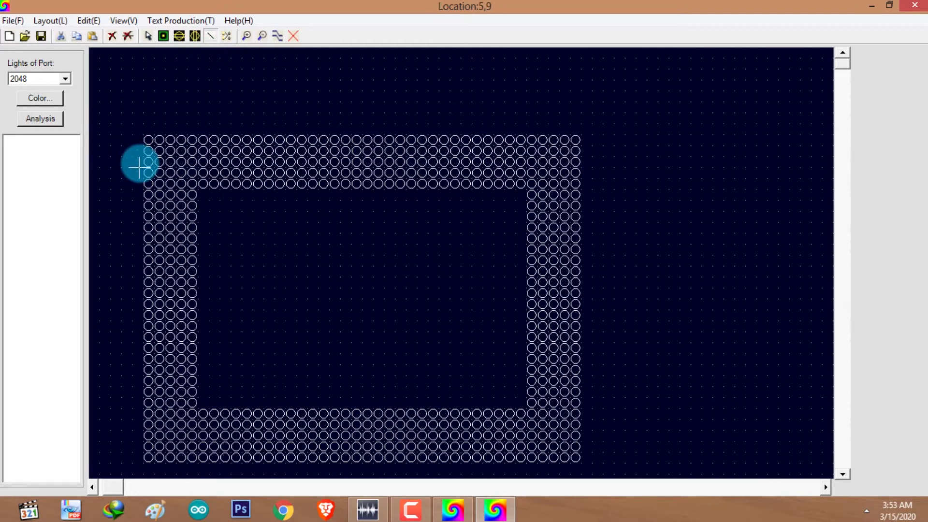
pyautogui.click(148, 36)
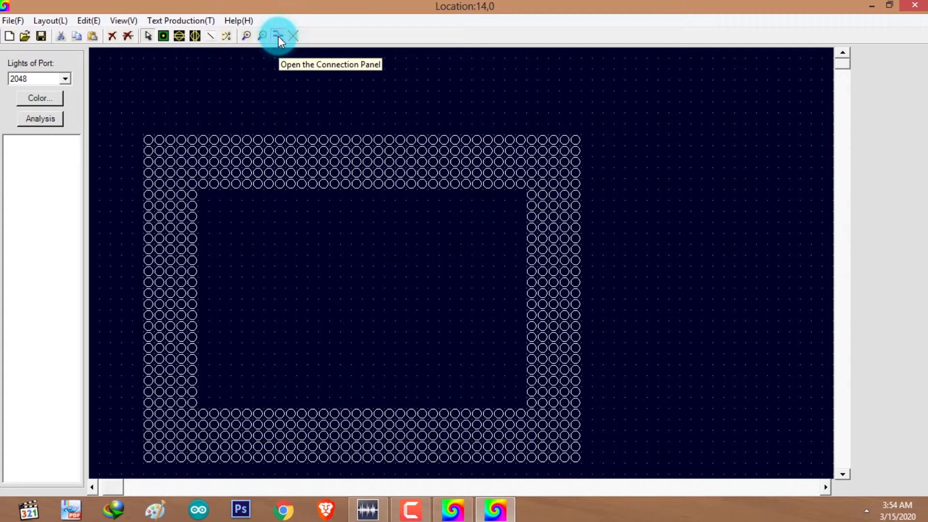
pyautogui.click(278, 36)
pyautogui.moveTo(87, 47); pyautogui.dragTo(711, 97)
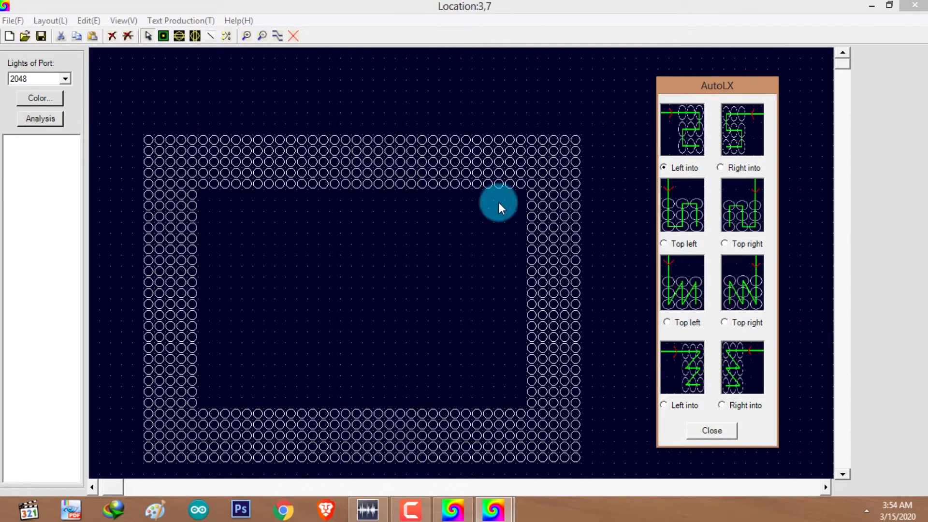
# Step: Try to wire the top five LED rows with the horizontal serpentine Left into pattern
pyautogui.moveTo(132, 124); pyautogui.dragTo(186, 167)
pyautogui.moveTo(323, 192); pyautogui.dragTo(593, 187)
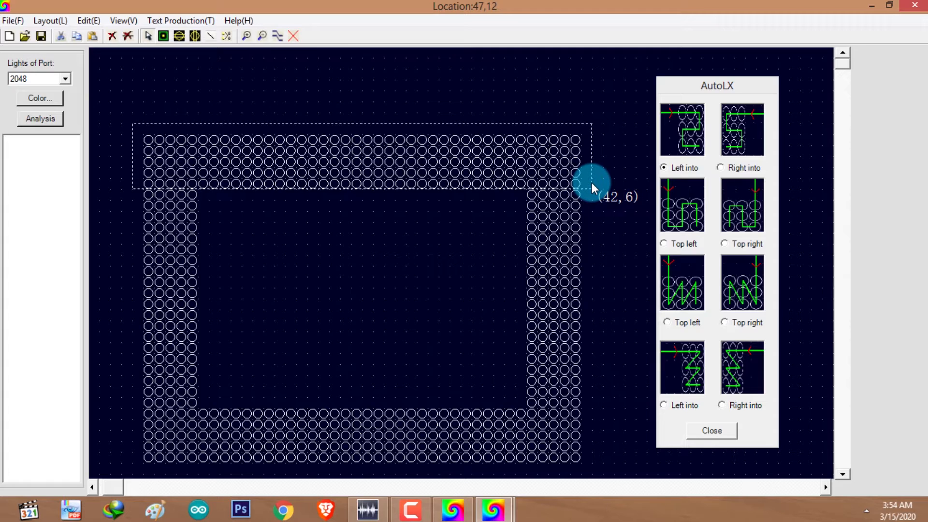
pyautogui.moveTo(593, 187); pyautogui.dragTo(593, 187)
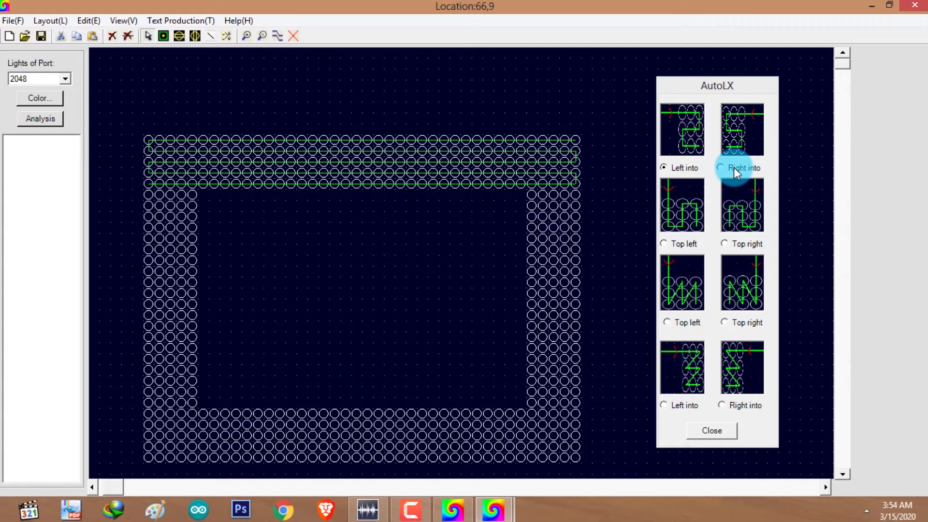
# Step: Rewire the frame's top five LED rows with the horizontal serpentine Right into pattern
pyautogui.click(734, 167)
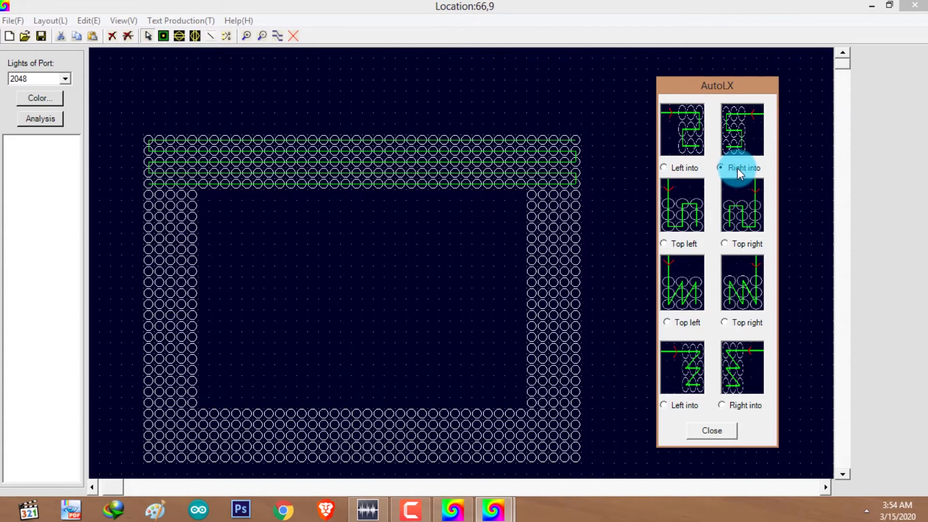
pyautogui.moveTo(129, 120); pyautogui.dragTo(597, 182)
pyautogui.moveTo(614, 124); pyautogui.dragTo(22, 191)
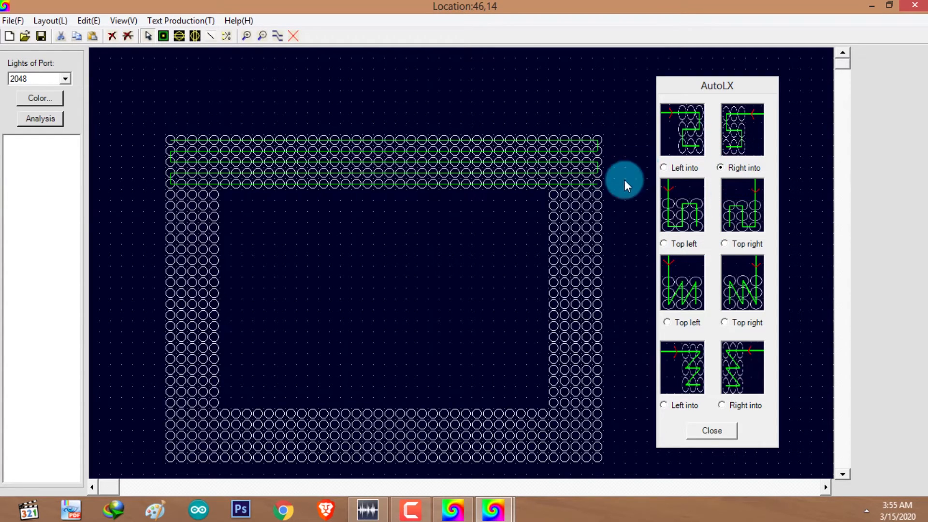
# Step: Wire the right column with the serpentine Left into pattern and the bottom band with the serpentine Top right pattern
pyautogui.moveTo(607, 192); pyautogui.dragTo(543, 404)
pyautogui.click(664, 168)
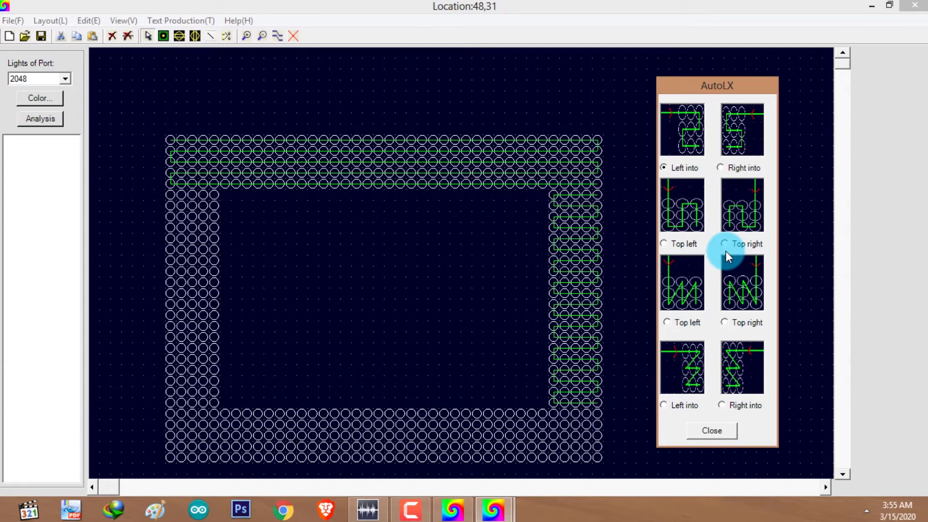
pyautogui.click(738, 241)
pyautogui.moveTo(624, 408); pyautogui.dragTo(158, 442)
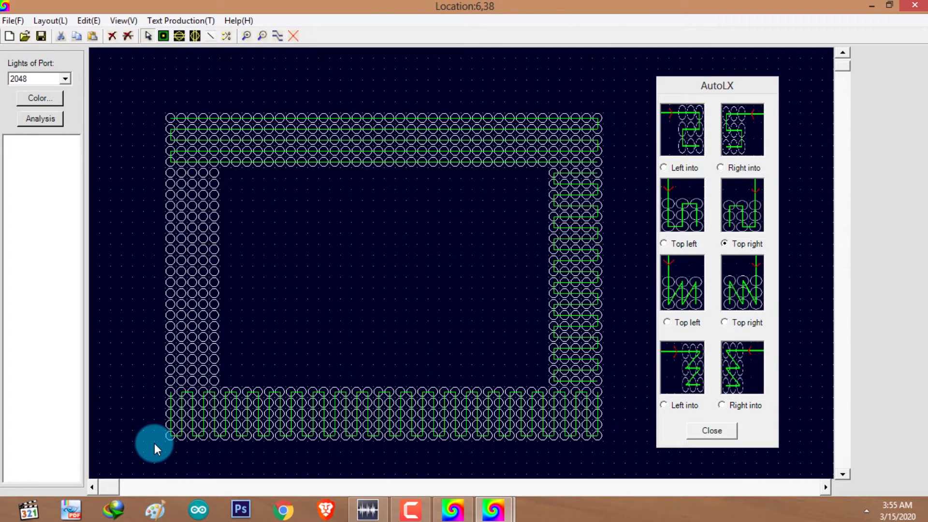
# Step: Wire the frame's left column with the serpentine Left into pattern, from its bottom row up to the top band
pyautogui.click(680, 165)
pyautogui.moveTo(159, 378); pyautogui.dragTo(226, 169)
pyautogui.moveTo(225, 168); pyautogui.dragTo(225, 169)
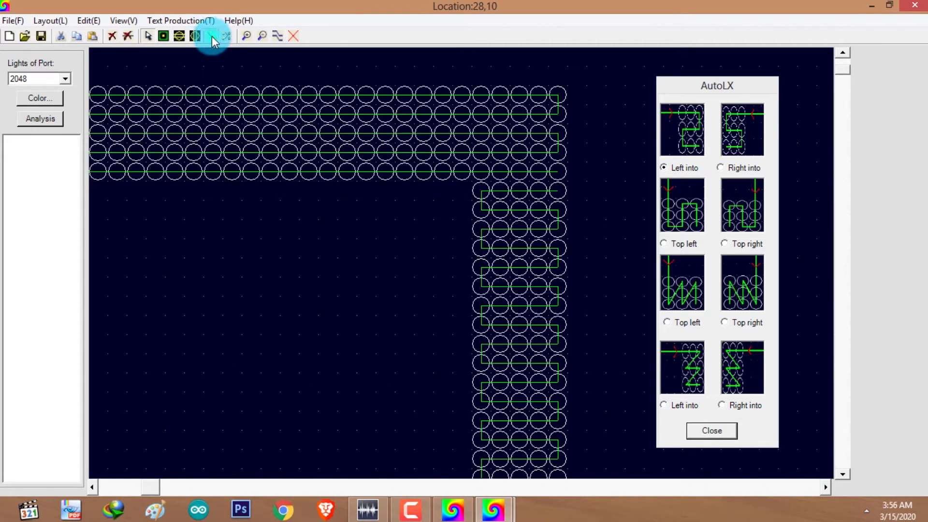
# Step: Wire the top band's last LED to the right column's first LED and close the AutoLX panel
pyautogui.click(212, 36)
pyautogui.click(558, 171)
pyautogui.click(558, 188)
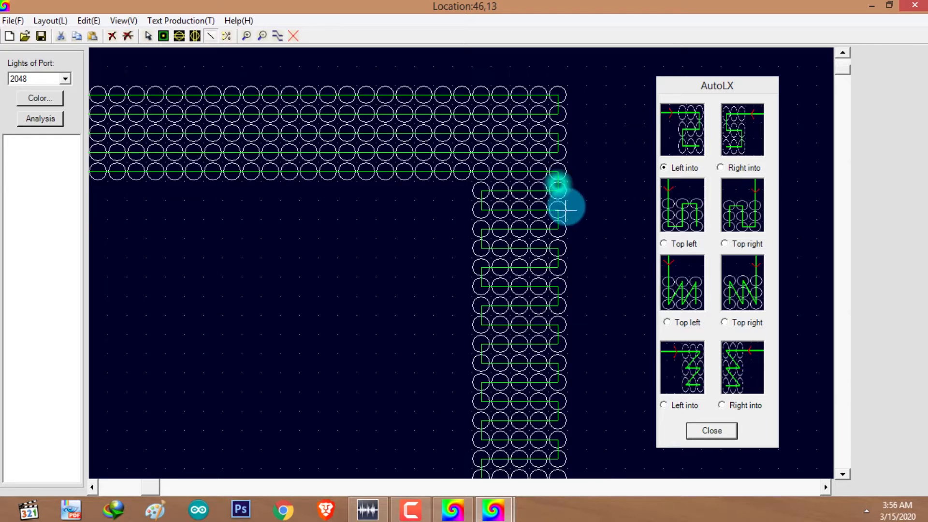
pyautogui.click(710, 429)
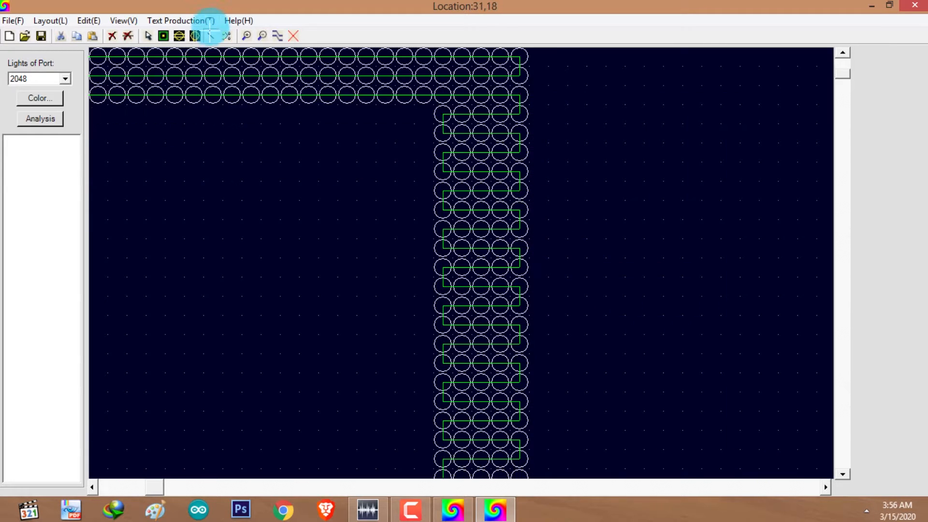
# Step: Link the bottom band to the right and left columns with connection wires at the frame's lower corners
pyautogui.scroll(2, 384, 314)
pyautogui.scroll(-4, 429, 402)
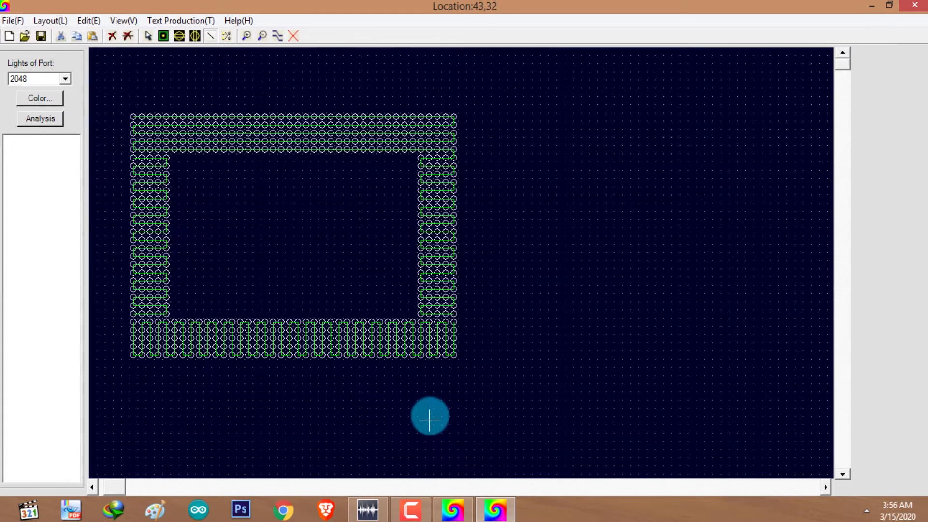
pyautogui.scroll(3, 456, 306)
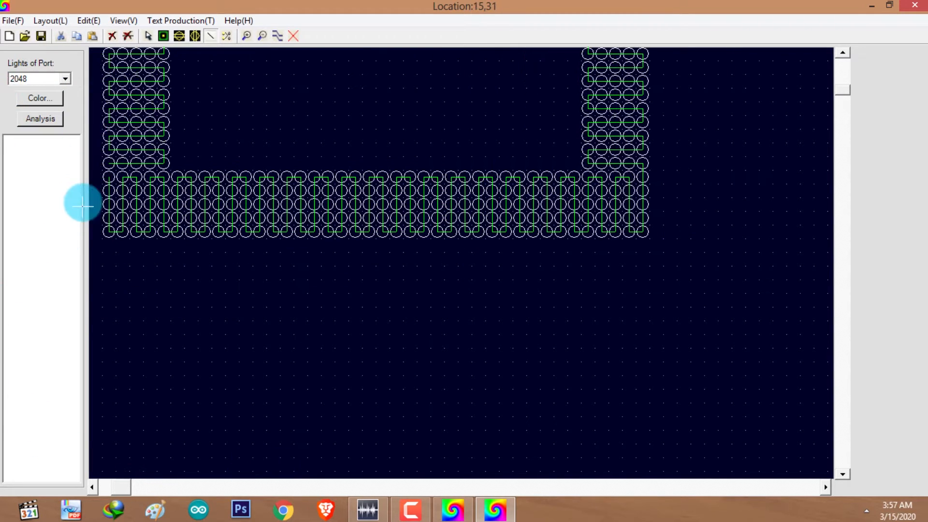
pyautogui.moveTo(138, 177); pyautogui.dragTo(137, 163)
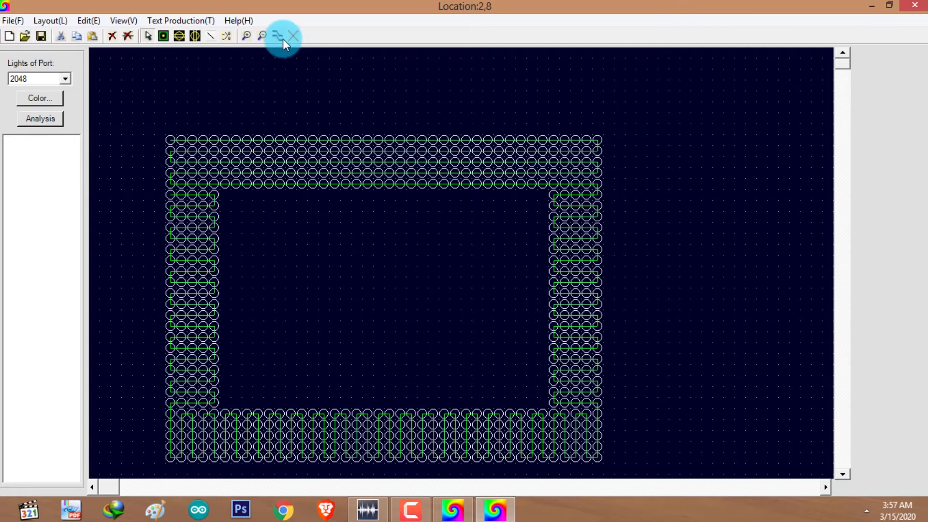
# Step: Place port 1 just outside the frame's upper-left corner and wire it to the first LED
pyautogui.click(163, 35)
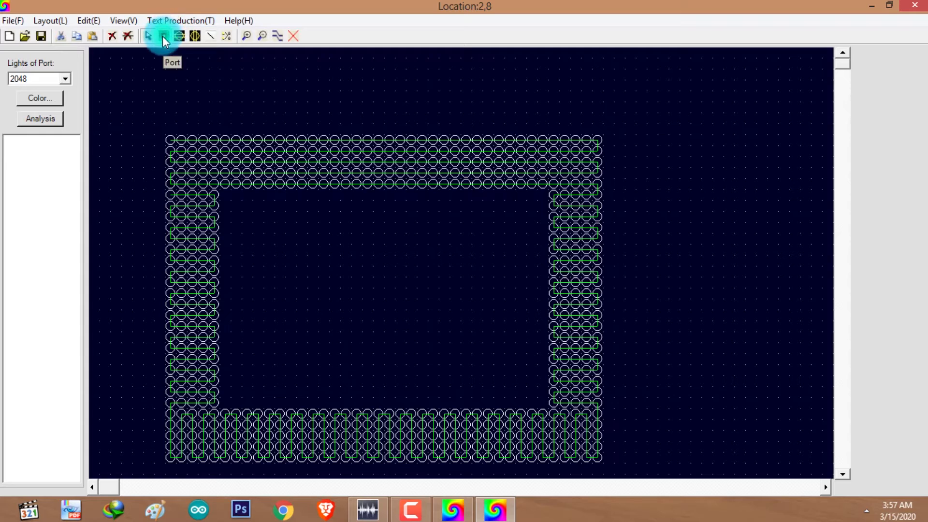
pyautogui.click(148, 130)
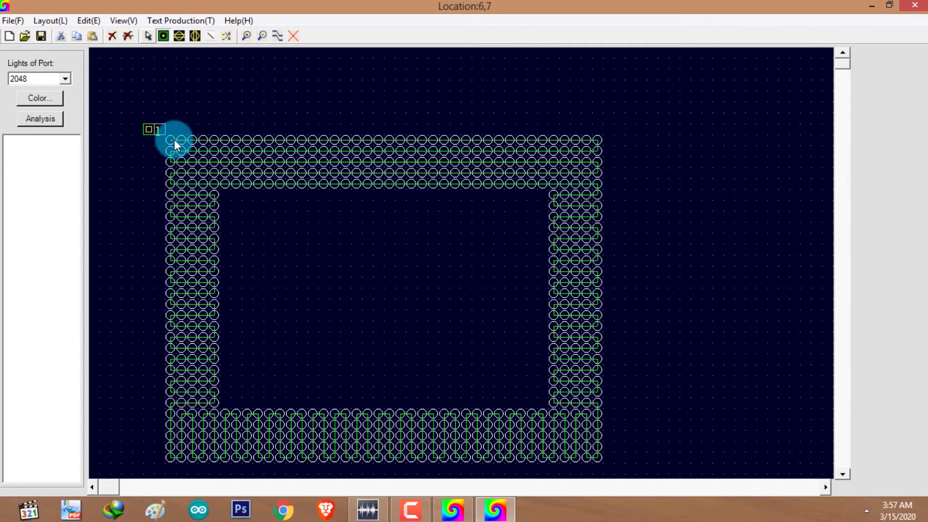
pyautogui.click(210, 36)
pyautogui.moveTo(172, 150)
pyautogui.mouseDown()
pyautogui.moveTo(178, 140)
pyautogui.moveTo(152, 130)
pyautogui.mouseUp()
pyautogui.click(148, 179)
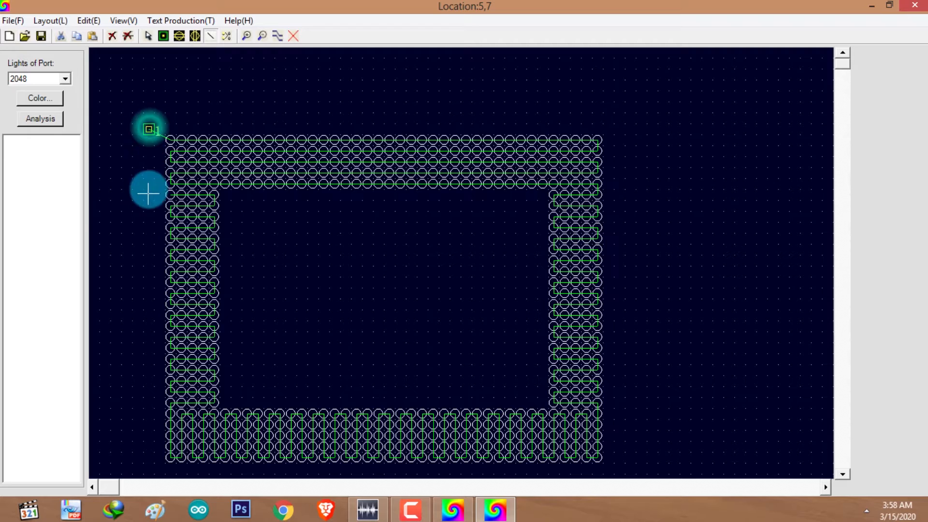
# Step: Save the layout to the Desktop as Layout_002 in LedLayOut (.cxb) format
pyautogui.click(15, 20)
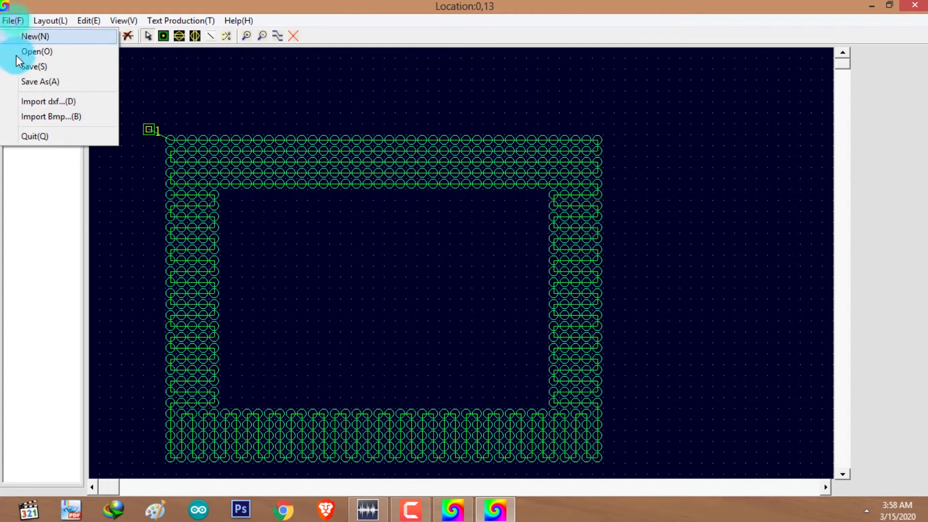
pyautogui.click(36, 81)
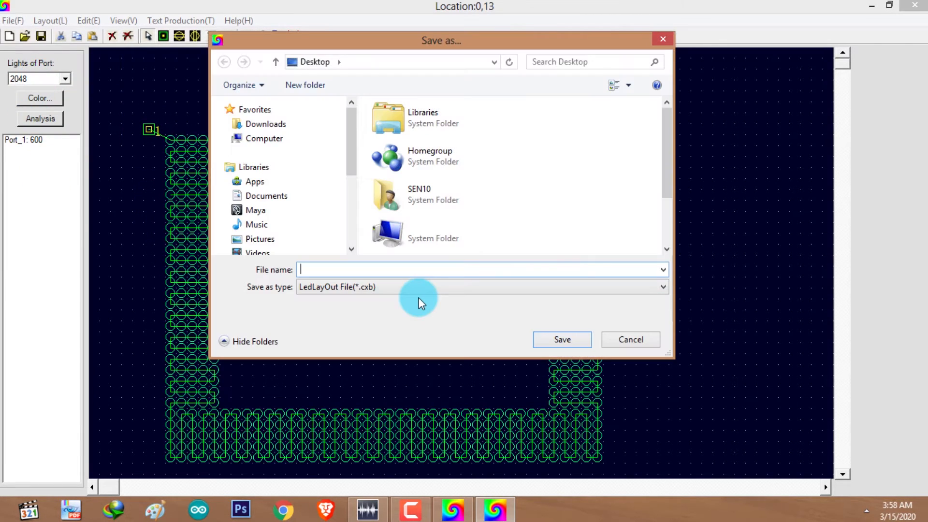
pyautogui.write('Layout_0002')
pyautogui.click(560, 340)
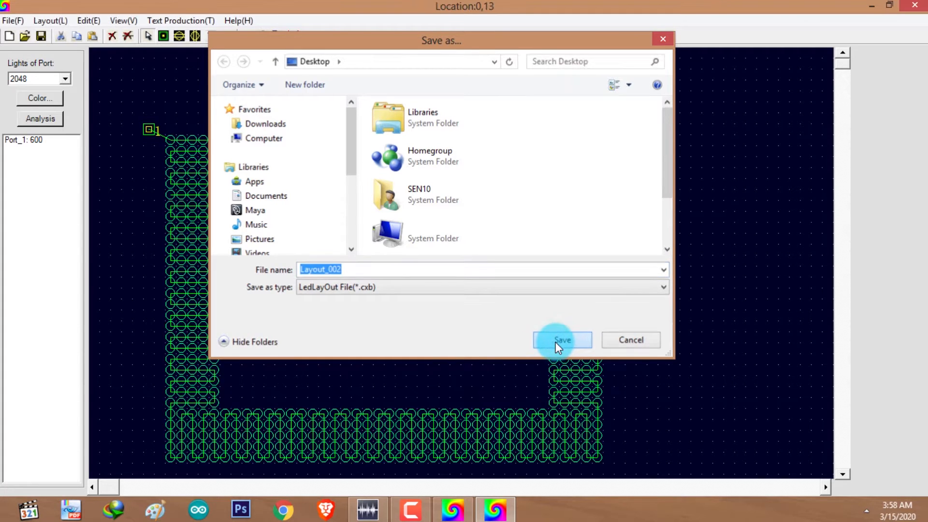
# Step: Switch to the main LedEdit window, import the Layout_002 .cxb file from the Desktop and play a video effect on it
pyautogui.press('super+d')
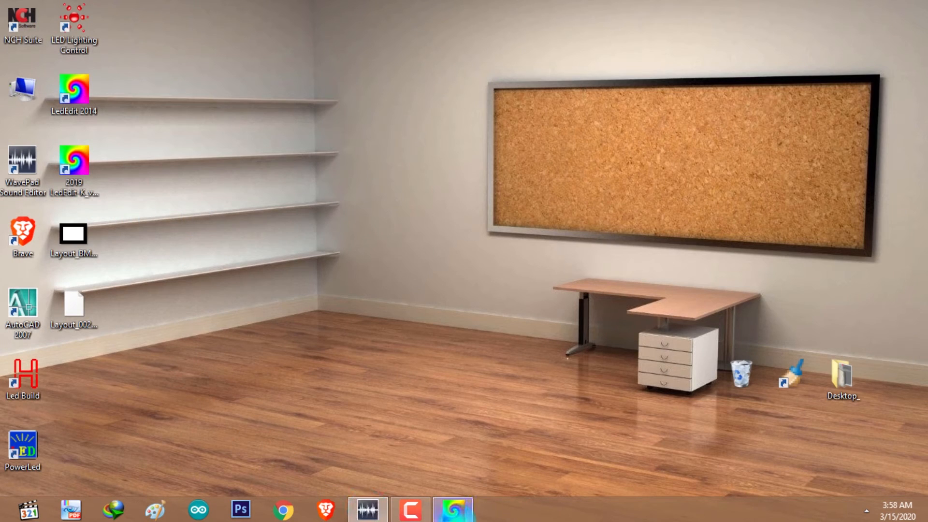
pyautogui.click(453, 512)
pyautogui.click(44, 19)
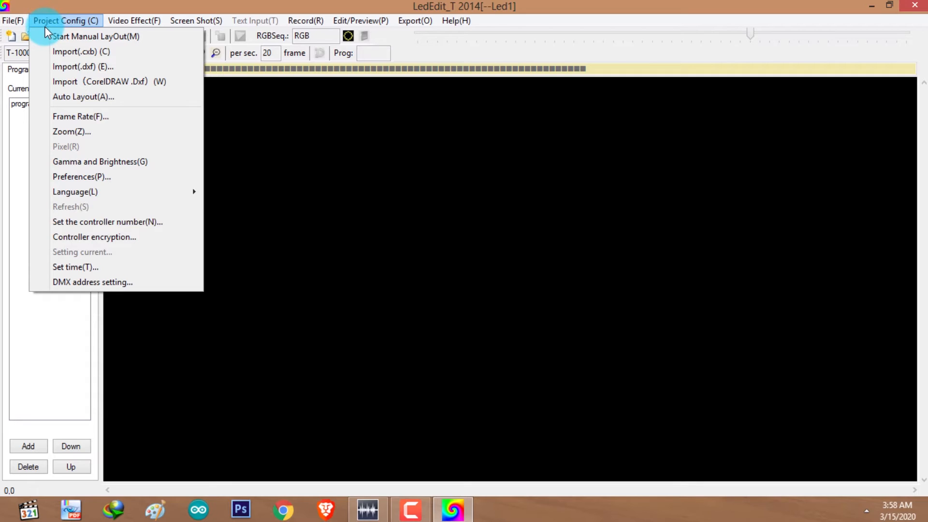
pyautogui.click(59, 53)
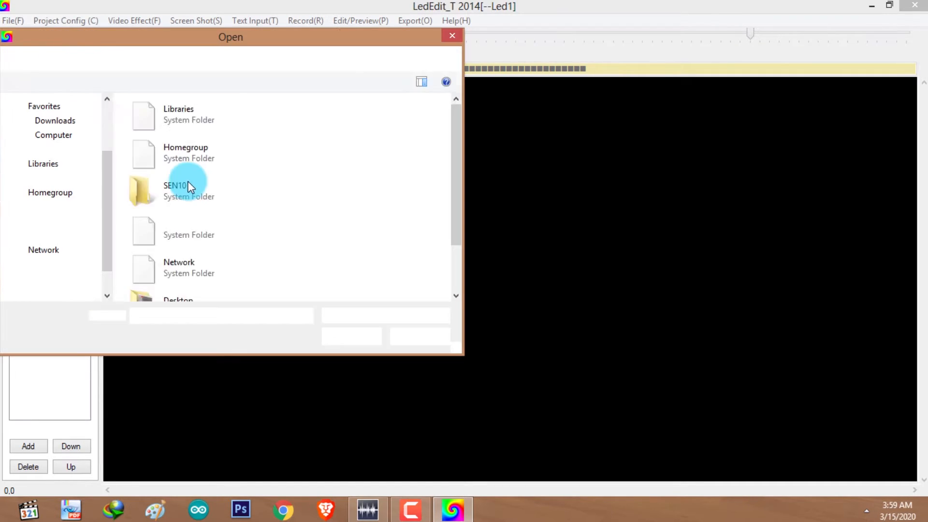
pyautogui.click(206, 285)
pyautogui.click(358, 340)
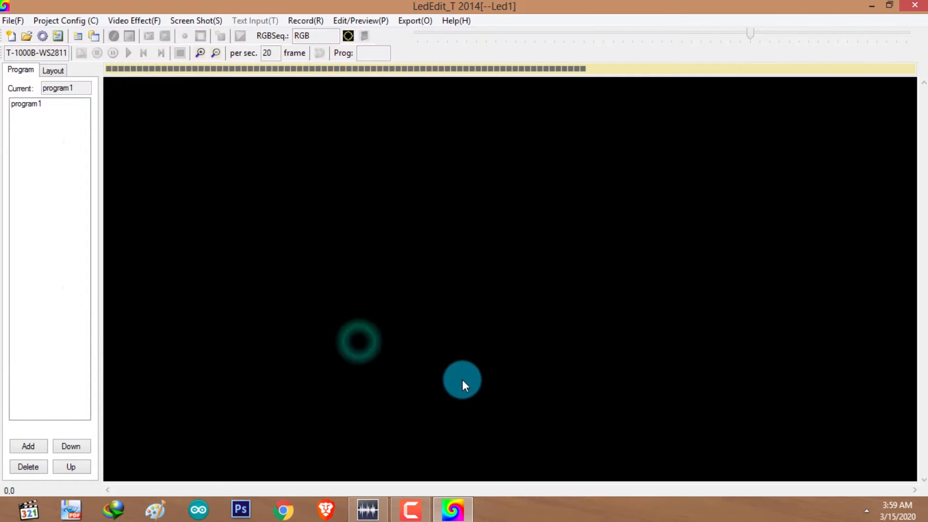
pyautogui.click(131, 22)
pyautogui.click(190, 405)
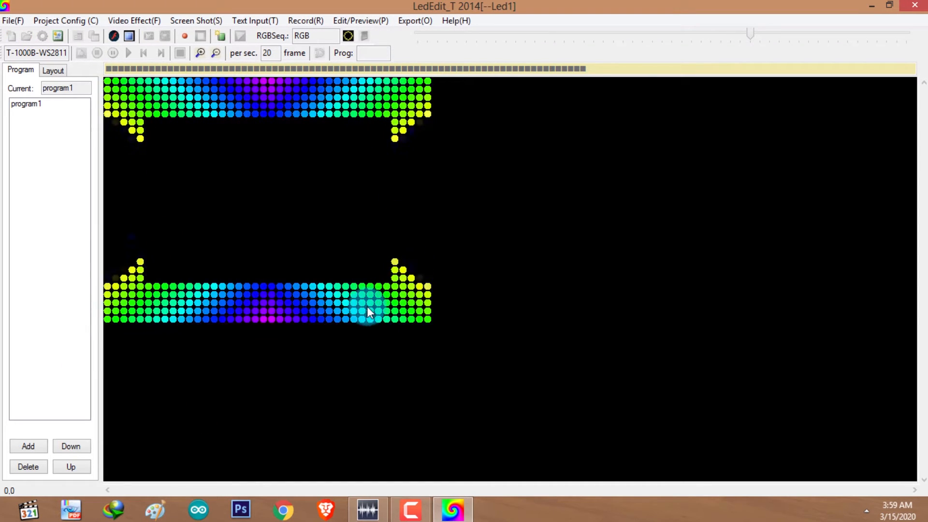
# Step: Create a new project for the T-1000B-WS2811 controller, with high speed mode, frame rate 20 and RGB channel sequence
pyautogui.click(10, 18)
pyautogui.click(10, 41)
pyautogui.click(445, 295)
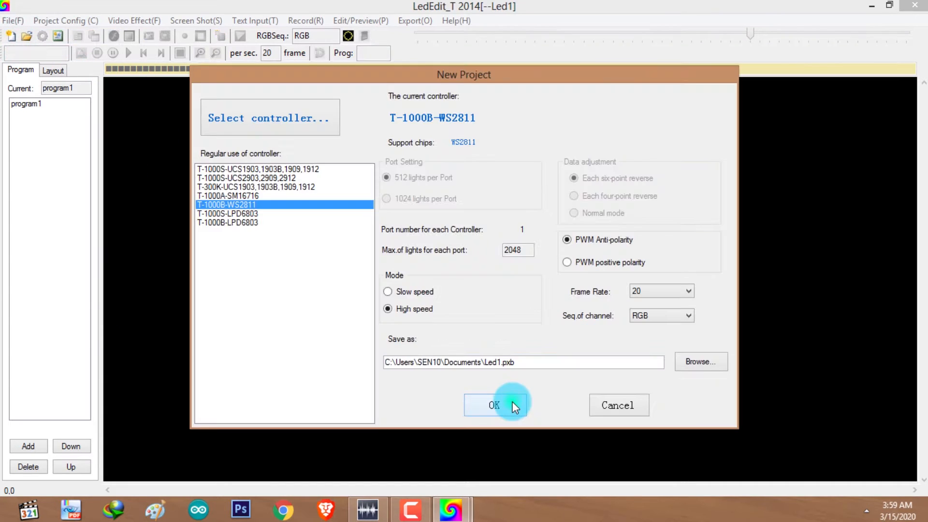
pyautogui.click(513, 406)
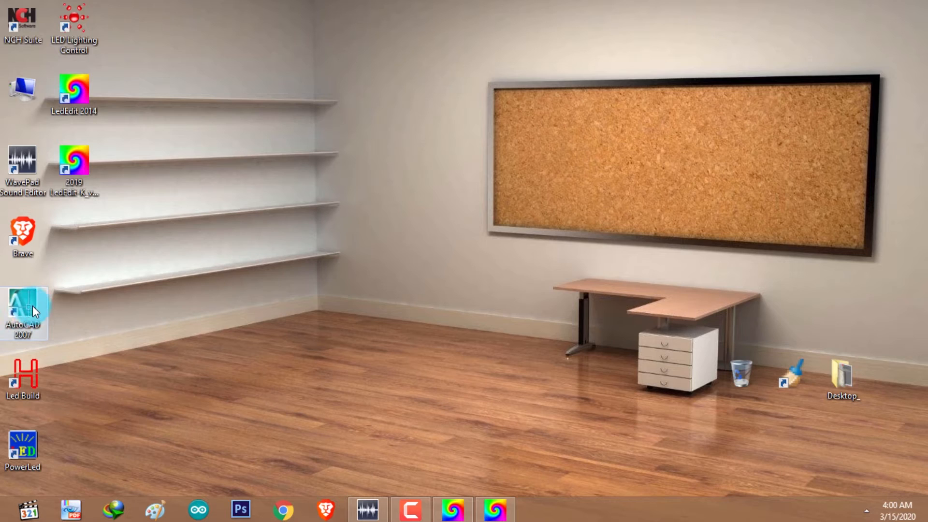
# Step: Launch AutoCAD 2007 from the desktop in the AutoCAD Classic workspace and create a new drawing
pyautogui.doubleClick(31, 306)
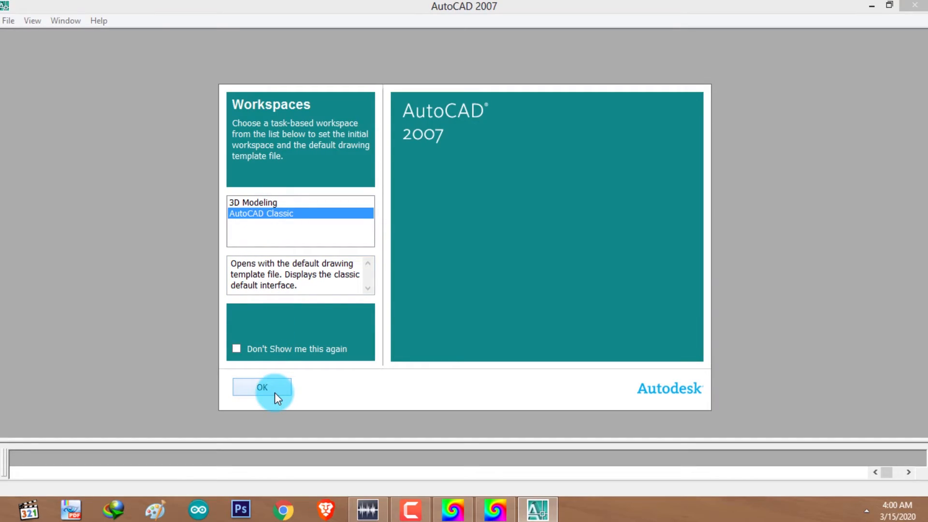
pyautogui.click(263, 387)
pyautogui.click(24, 20)
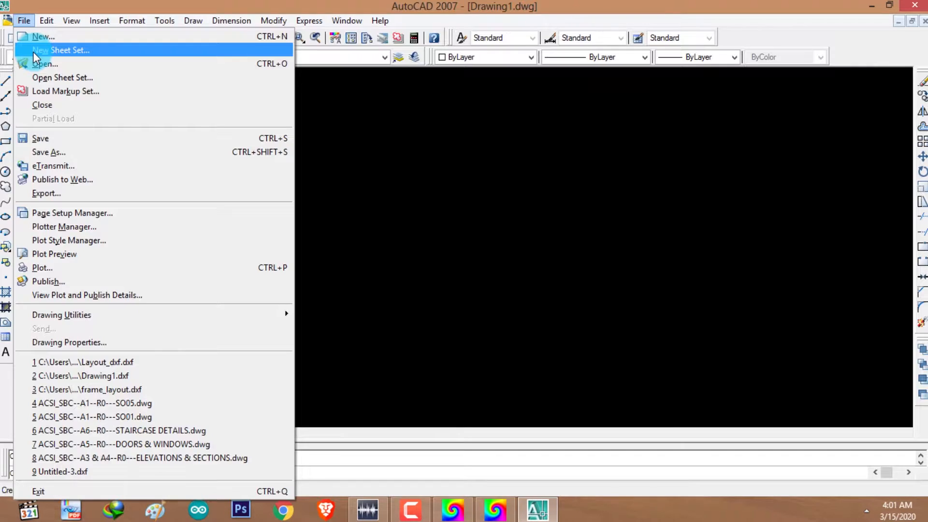
pyautogui.click(36, 37)
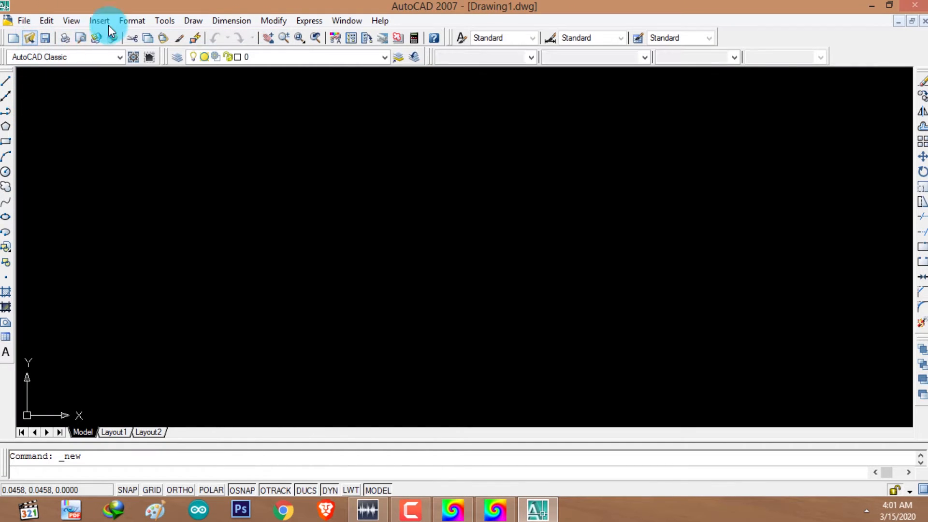
pyautogui.click(632, 362)
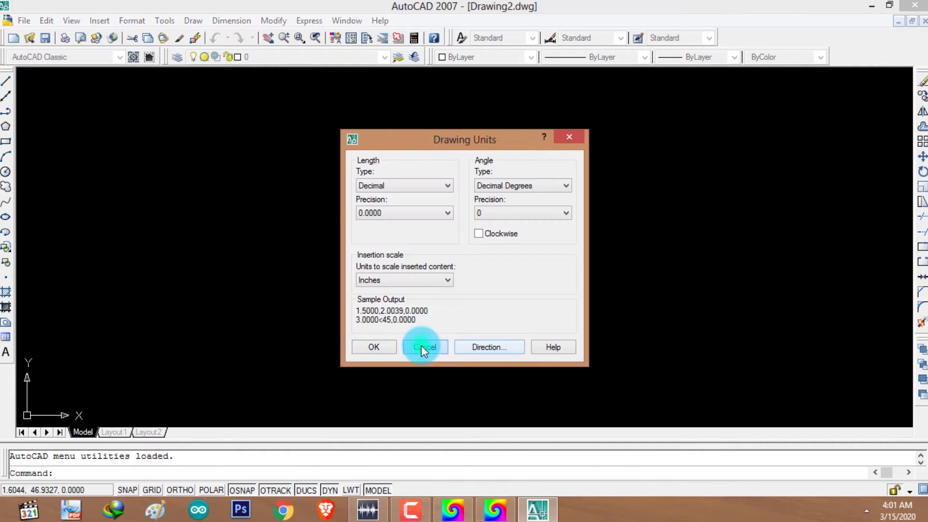
# Step: Configure the drawing units with Decimal length and Inches as the insertion scale
pyautogui.click(422, 346)
pyautogui.click(132, 21)
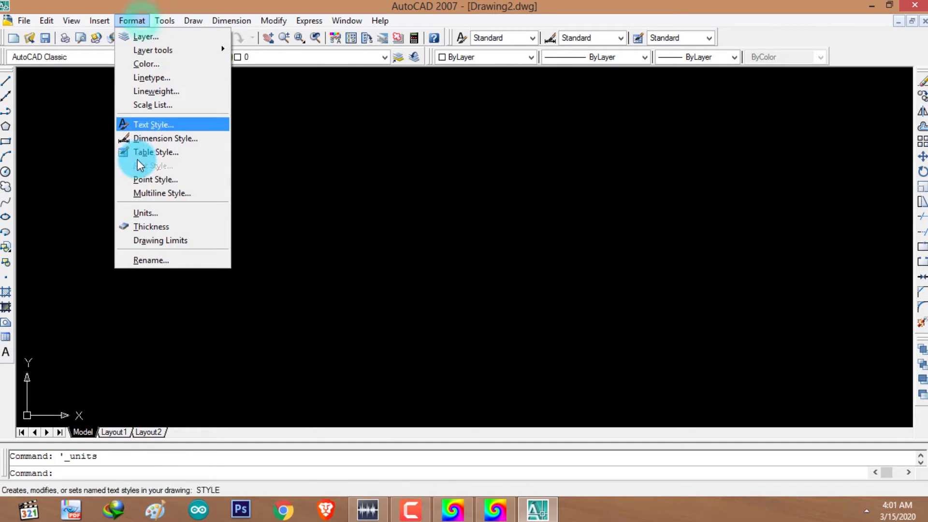
pyautogui.click(155, 213)
pyautogui.click(378, 283)
pyautogui.click(379, 286)
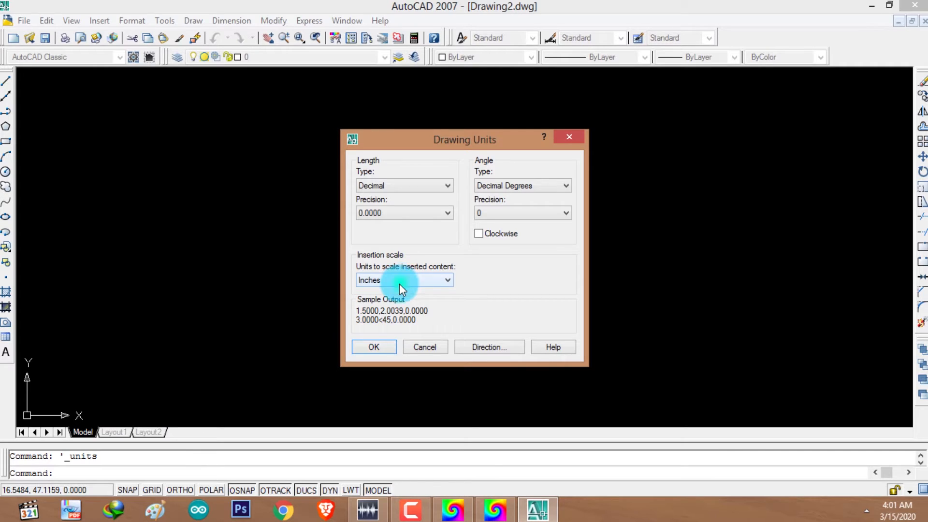
pyautogui.click(399, 282)
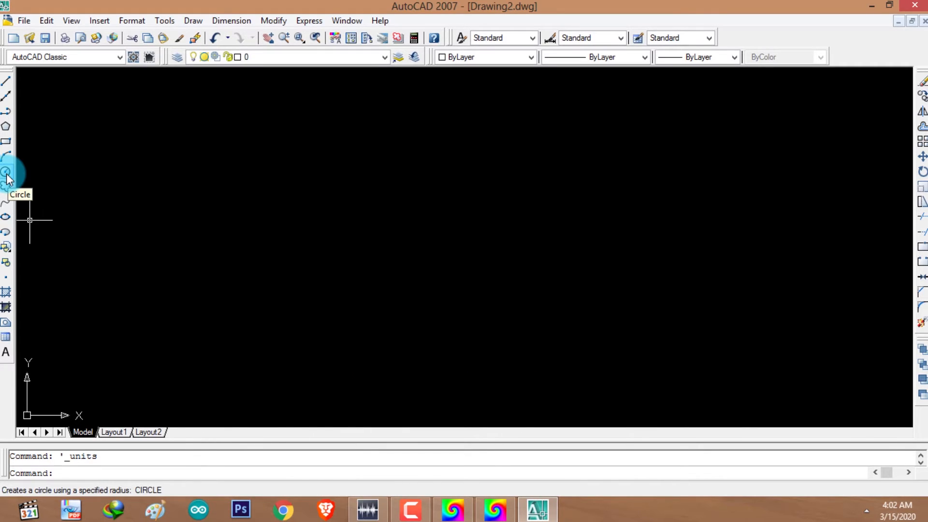
# Step: Draw a circle with a radius of 0.5 in the empty drawing
pyautogui.click(6, 178)
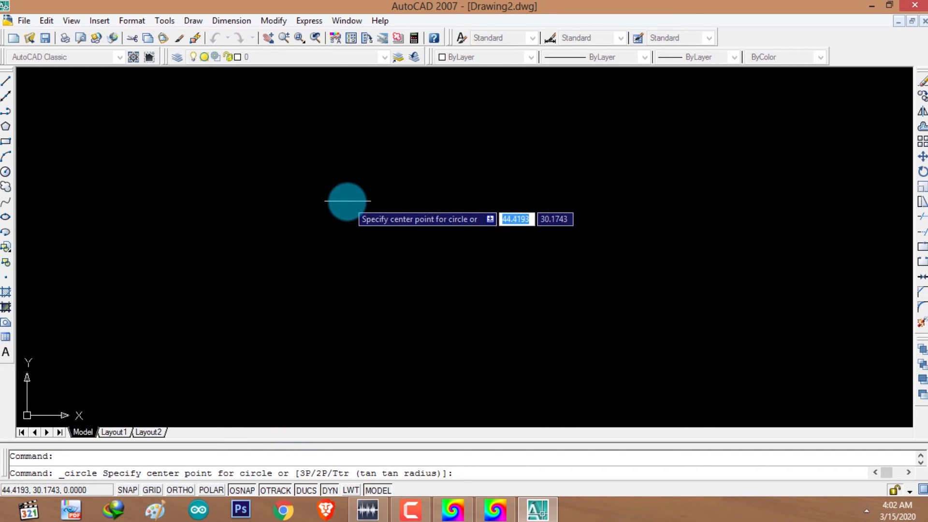
pyautogui.click(231, 167)
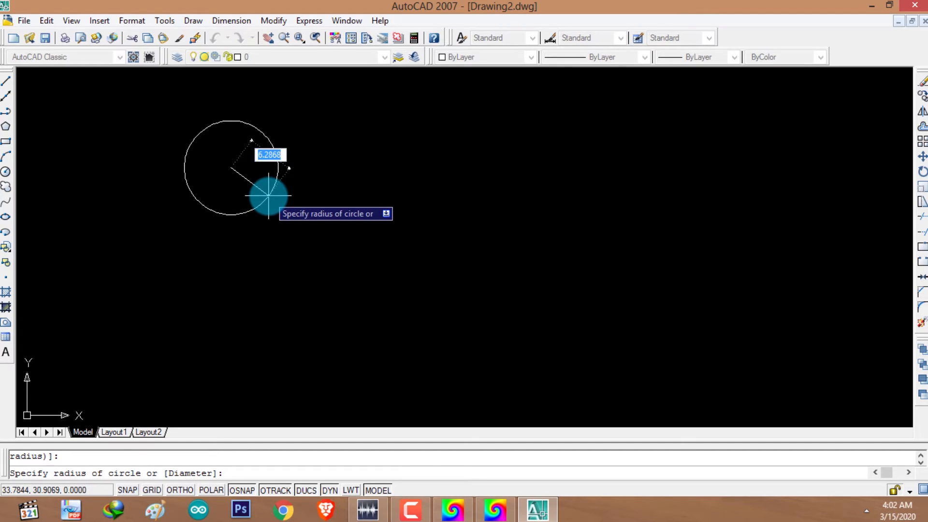
pyautogui.write('0.')
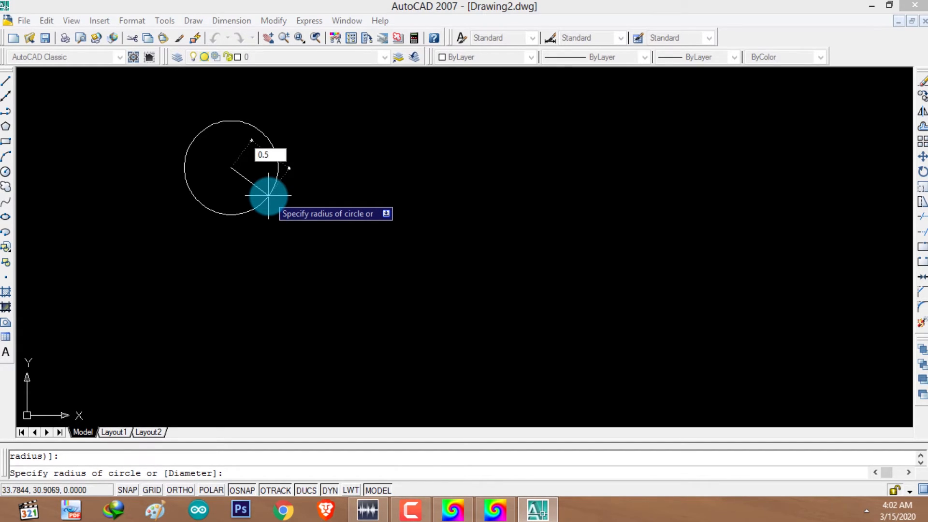
pyautogui.write('5')
pyautogui.press('Return')
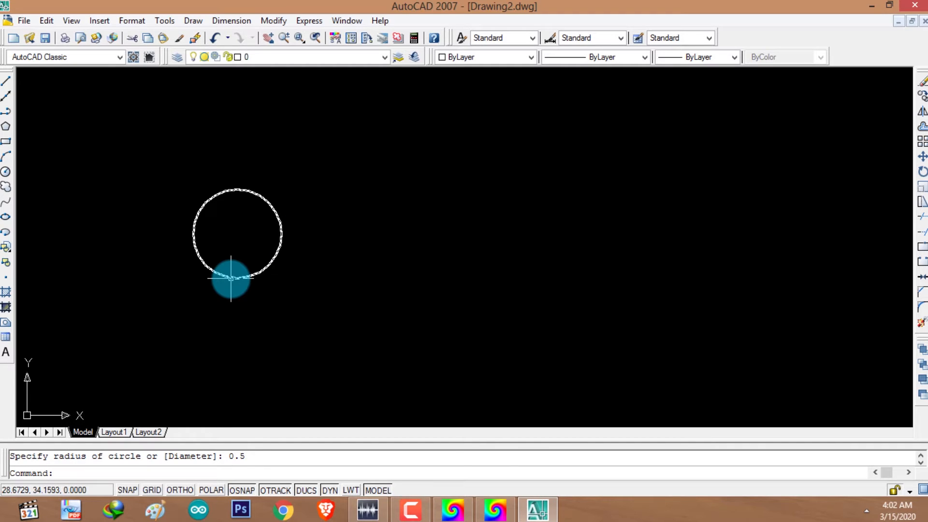
# Step: Create a rectangular array of the circle with 30 rows, 40 columns and row and column offsets of 1
pyautogui.click(231, 278)
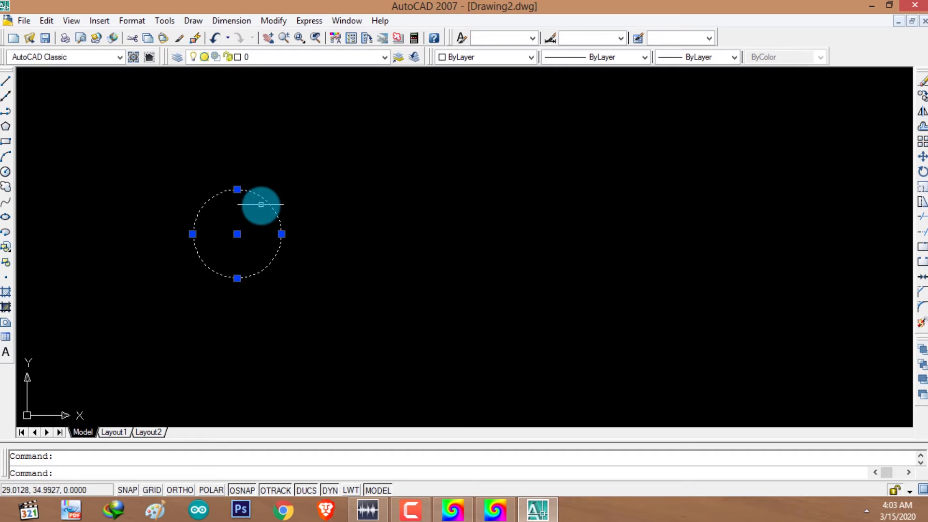
pyautogui.scroll(-6, 522, 100)
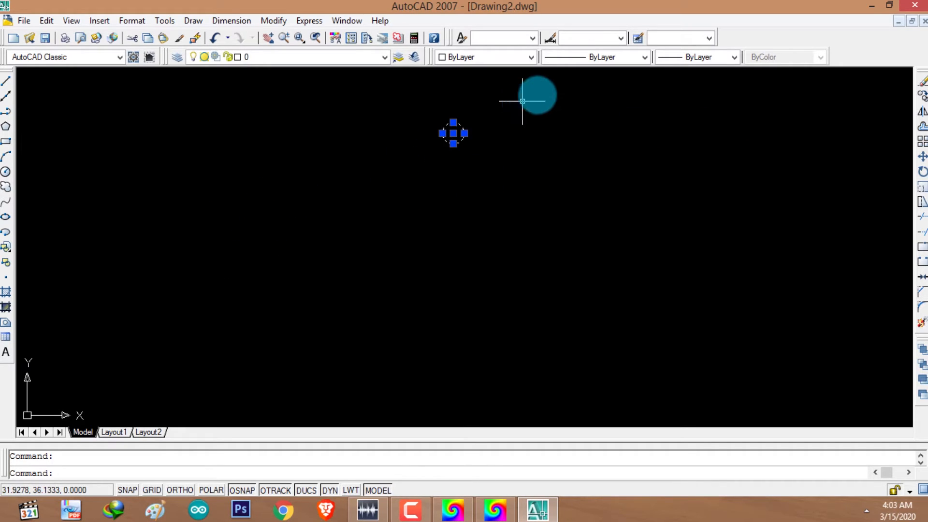
pyautogui.scroll(4, 503, 96)
pyautogui.moveTo(488, 92); pyautogui.dragTo(206, 157)
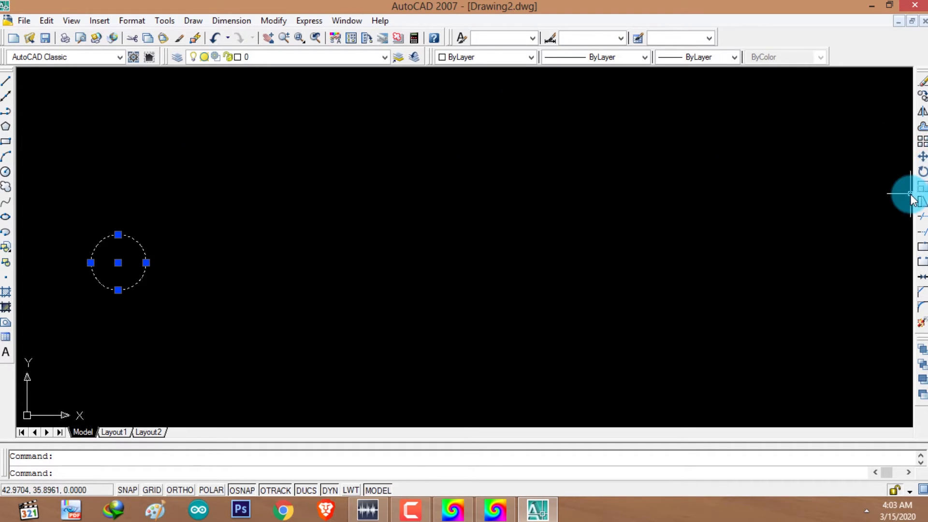
pyautogui.click(923, 145)
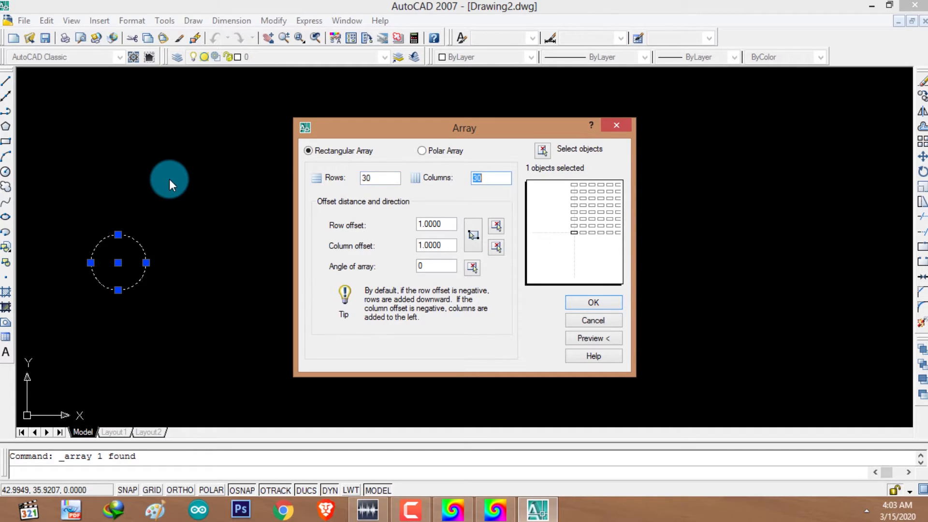
pyautogui.write('40')
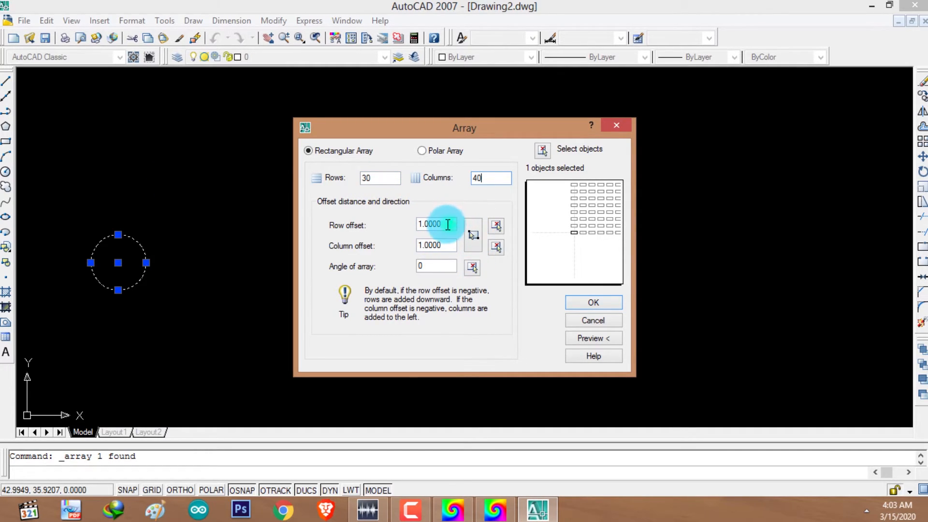
pyautogui.doubleClick(449, 225)
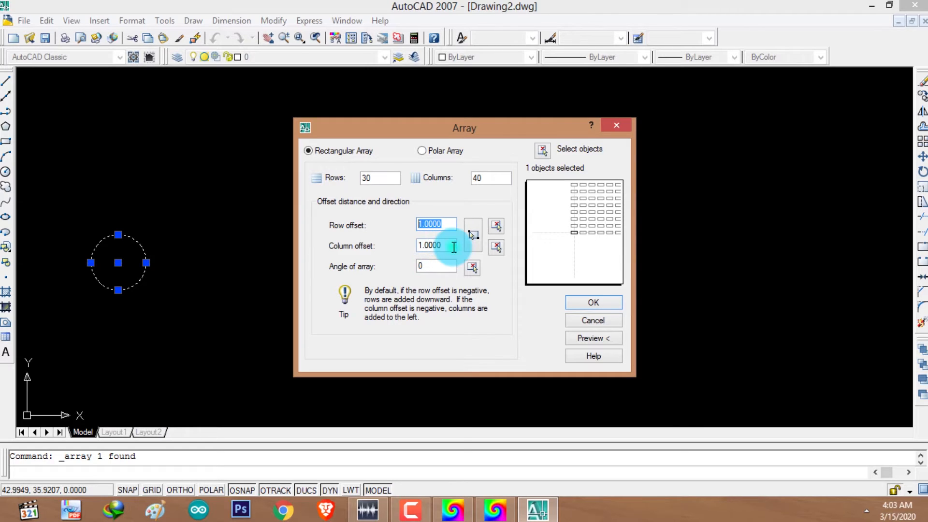
pyautogui.doubleClick(443, 245)
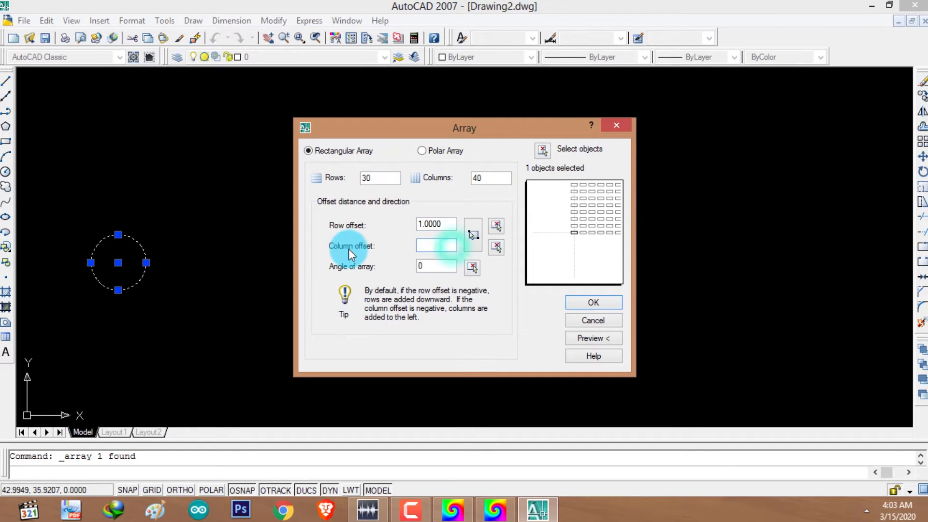
pyautogui.click(599, 303)
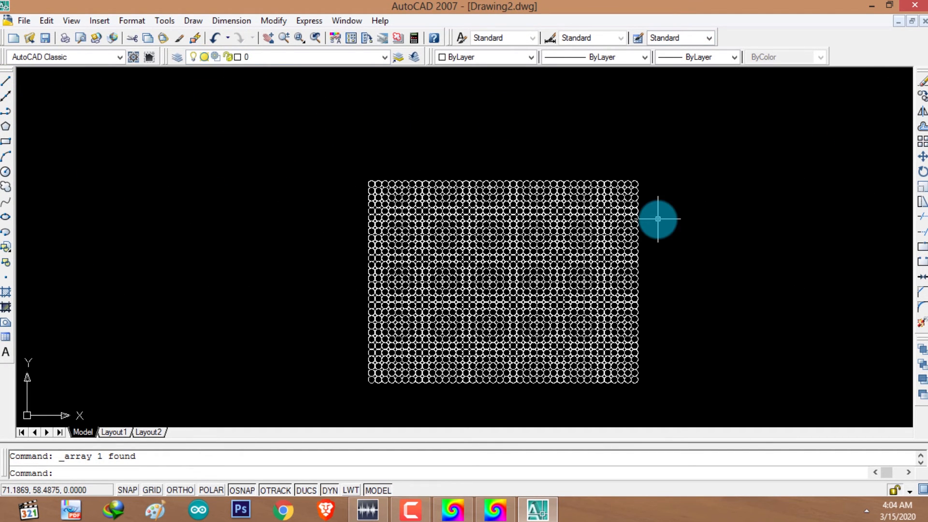
# Step: Erase the inner circles of the array, leaving a frame five circles wide on every side
pyautogui.moveTo(673, 323)
pyautogui.mouseDown()
pyautogui.moveTo(725, 285)
pyautogui.moveTo(532, 330)
pyautogui.moveTo(647, 274)
pyautogui.mouseUp()
pyautogui.scroll(3, 427, 174)
pyautogui.scroll(-4, 497, 229)
pyautogui.scroll(4, 481, 212)
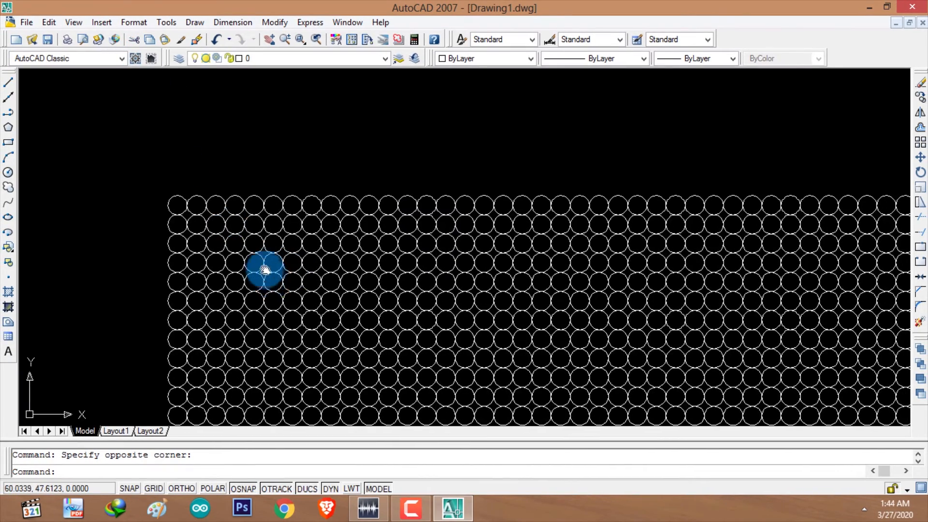
pyautogui.moveTo(265, 269); pyautogui.dragTo(227, 170)
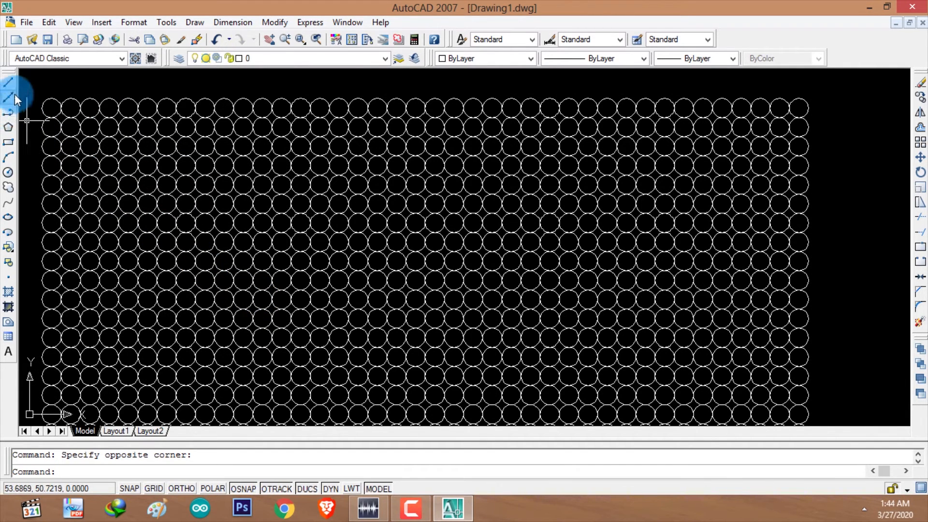
pyautogui.moveTo(32, 96); pyautogui.dragTo(212, 160)
pyautogui.moveTo(286, 275); pyautogui.dragTo(208, 252)
pyautogui.scroll(3, 208, 252)
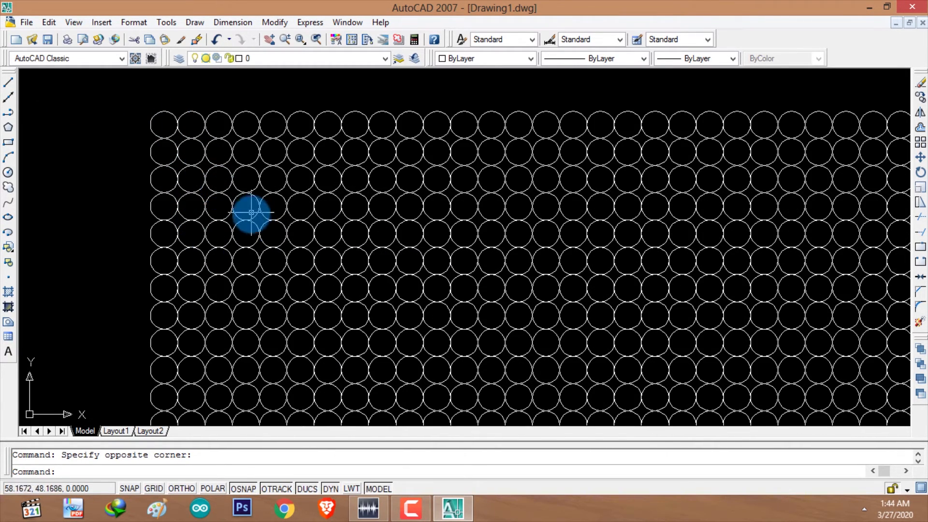
pyautogui.scroll(3, 286, 248)
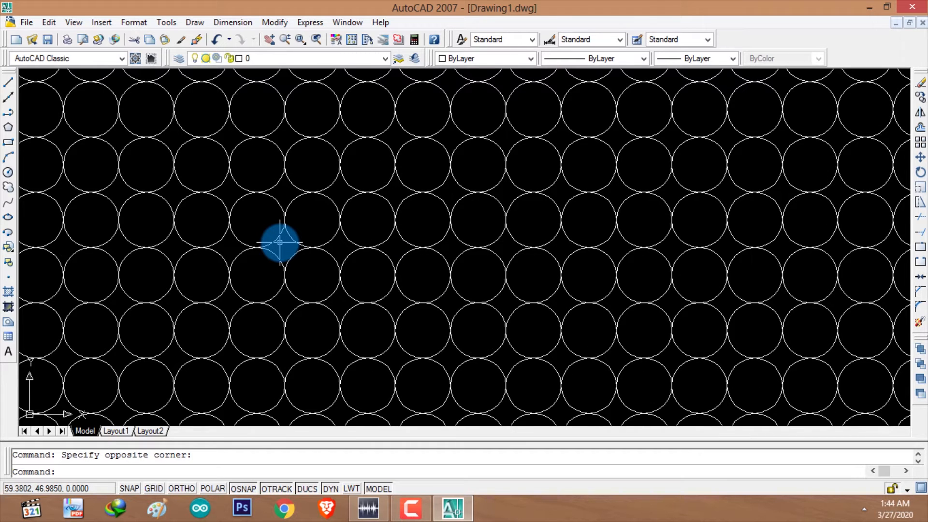
pyautogui.click(280, 242)
pyautogui.scroll(-2, 529, 408)
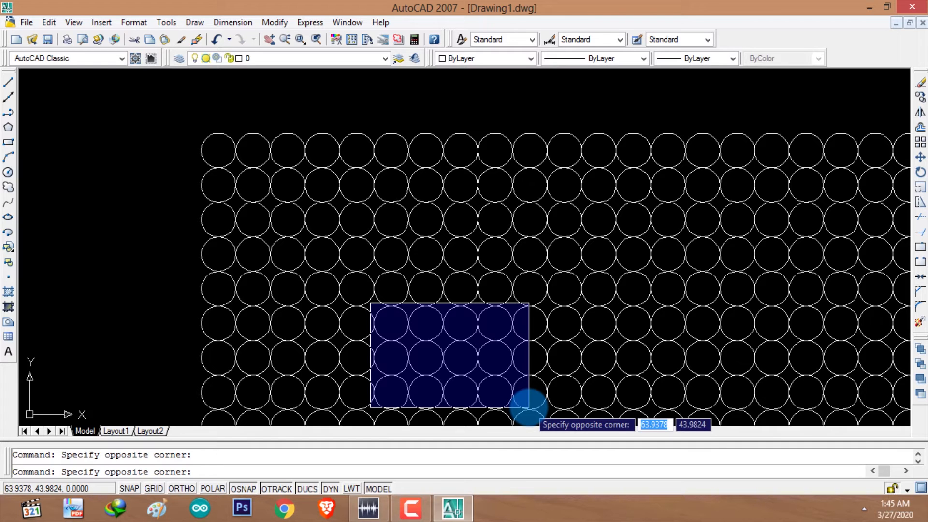
pyautogui.scroll(-2, 527, 409)
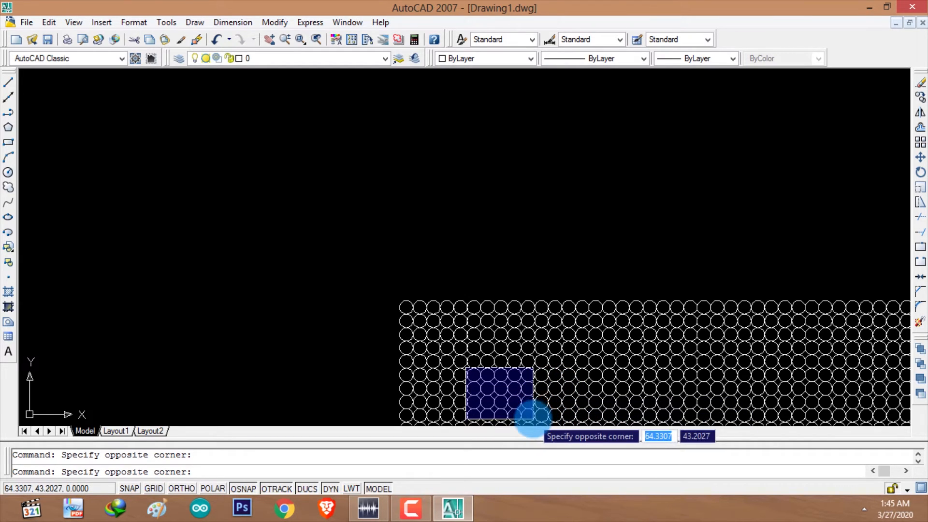
pyautogui.moveTo(534, 420)
pyautogui.mouseDown()
pyautogui.moveTo(505, 415)
pyautogui.moveTo(358, 264)
pyautogui.moveTo(223, 144)
pyautogui.mouseUp()
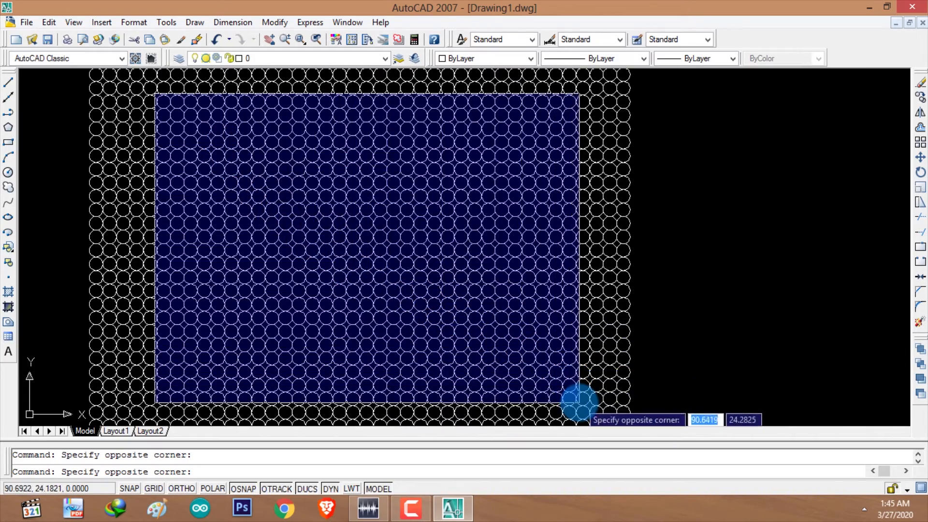
pyautogui.moveTo(579, 403)
pyautogui.mouseDown()
pyautogui.moveTo(498, 290)
pyautogui.moveTo(491, 264)
pyautogui.mouseUp()
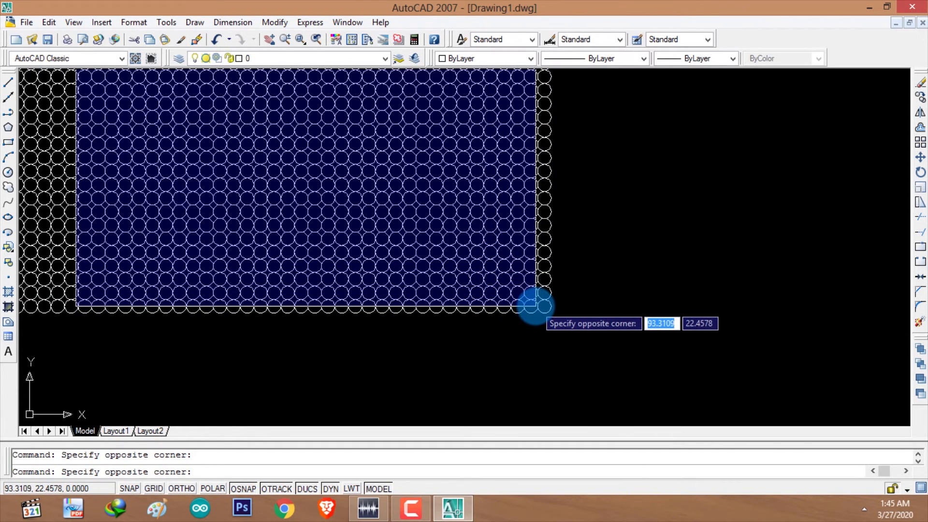
pyautogui.scroll(3, 484, 243)
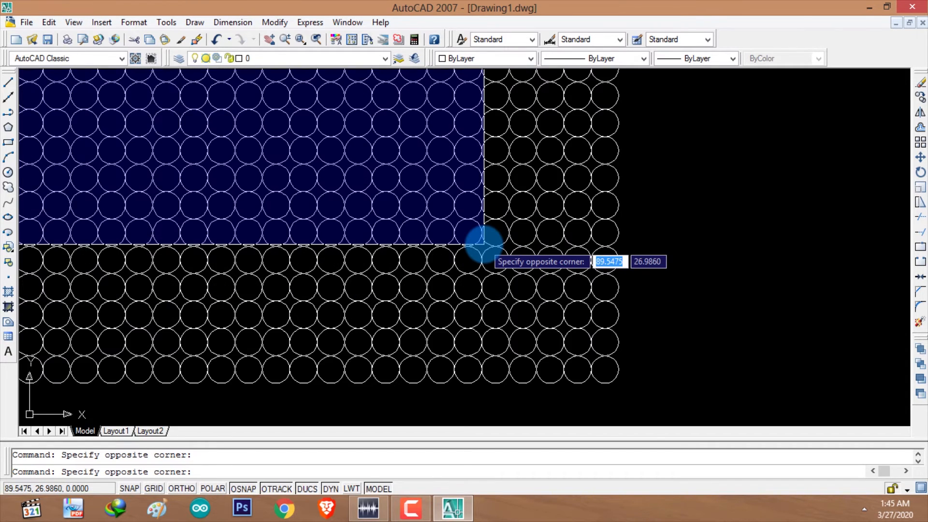
pyautogui.scroll(3, 483, 243)
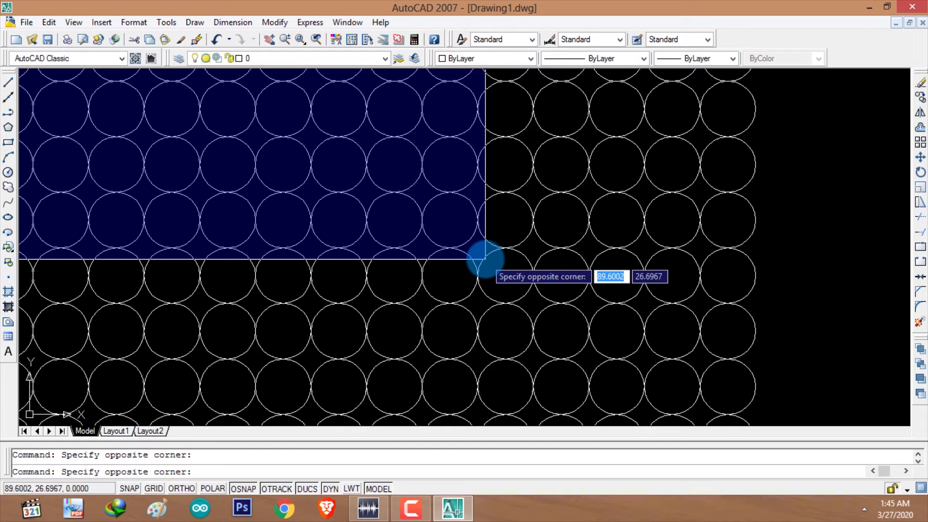
pyautogui.scroll(-5, 485, 260)
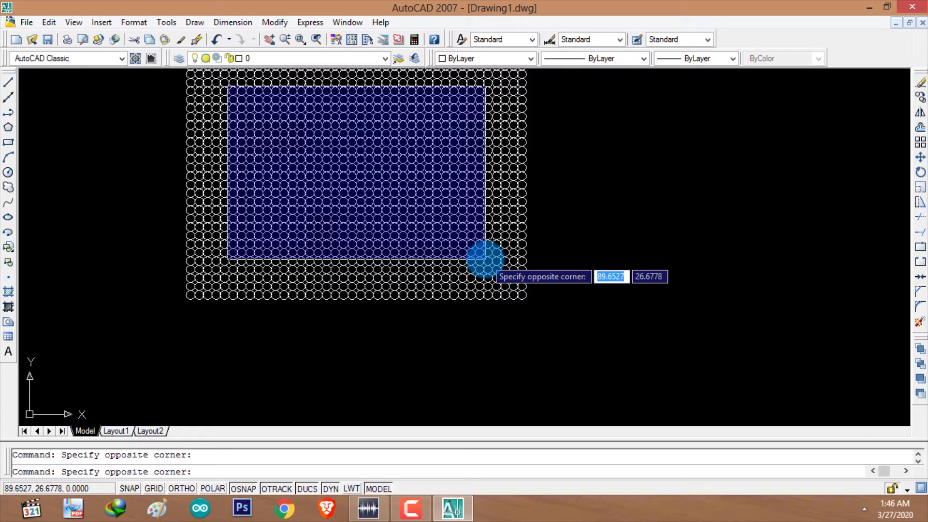
pyautogui.click(485, 261)
pyautogui.scroll(2, 320, 352)
pyautogui.moveTo(320, 351); pyautogui.dragTo(317, 366)
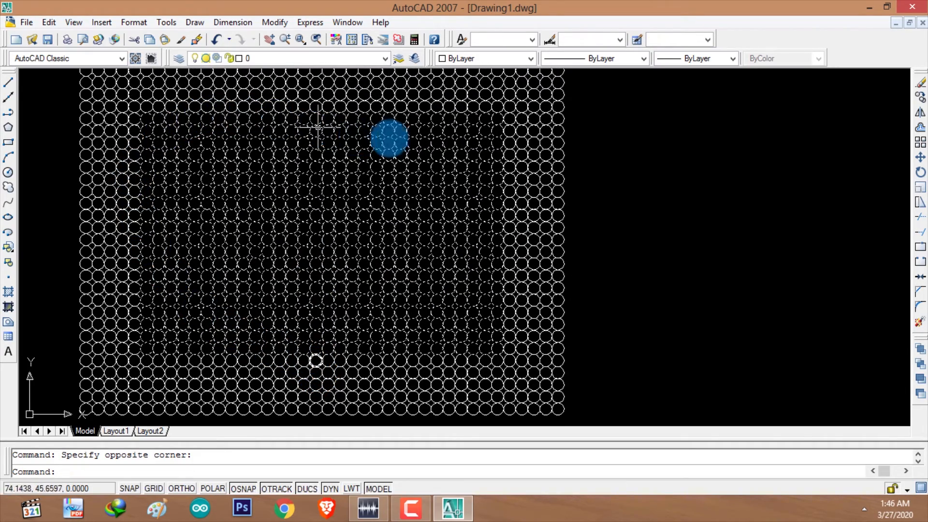
pyautogui.moveTo(266, 290); pyautogui.dragTo(317, 313)
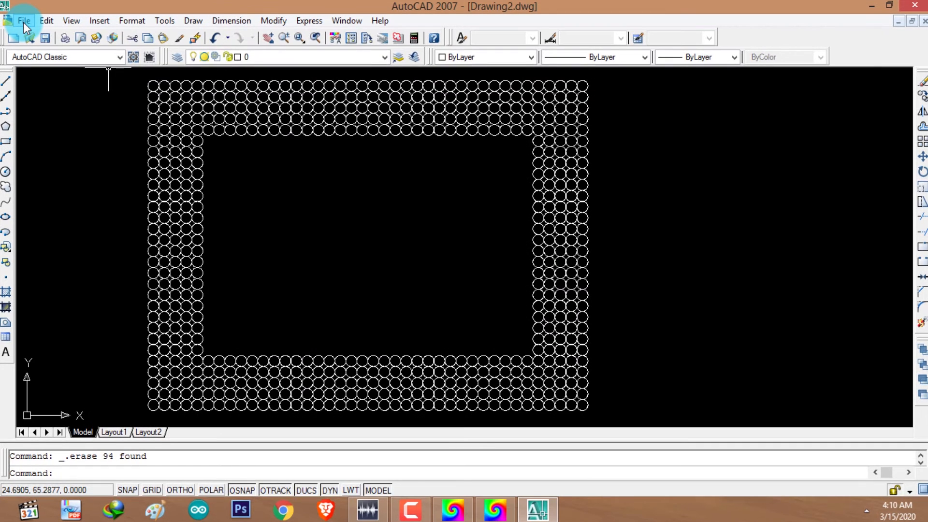
# Step: Save the drawing to the Desktop as Layout_dxf in AutoCAD 2007 DXF format
pyautogui.click(24, 23)
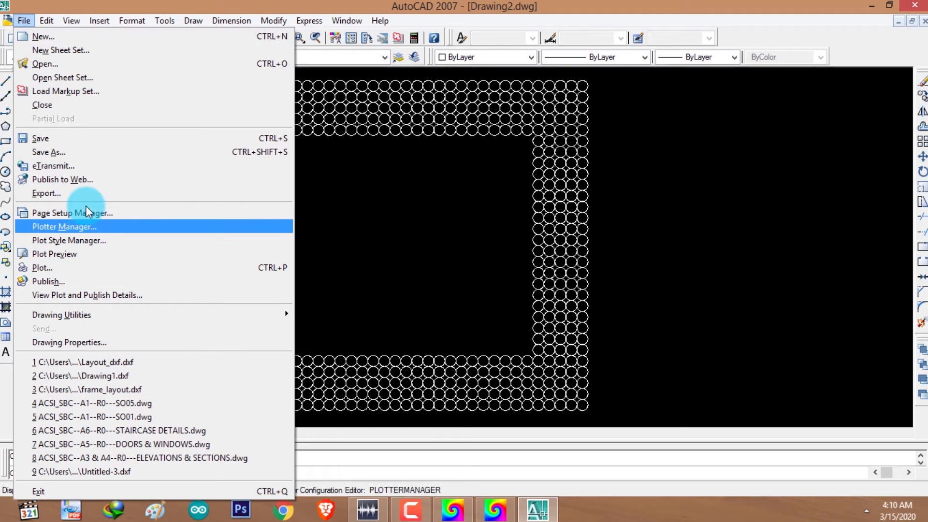
pyautogui.click(80, 150)
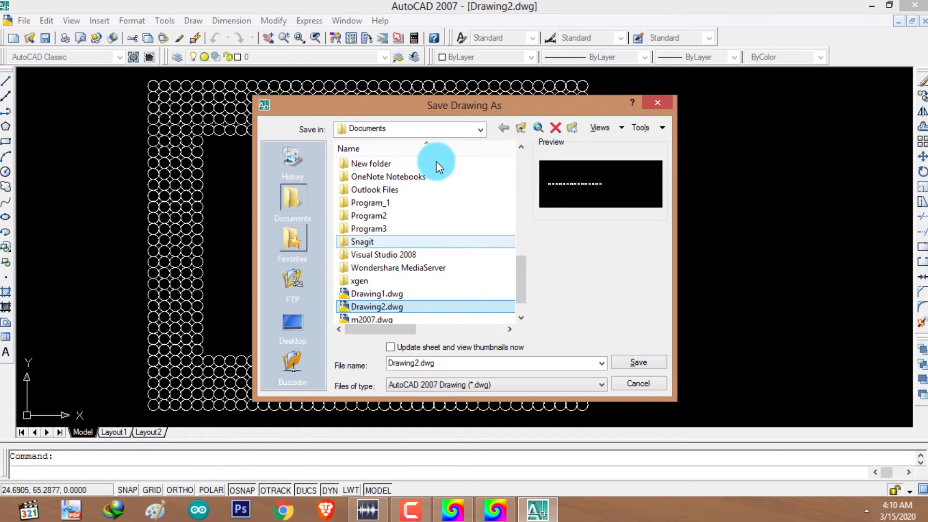
pyautogui.click(521, 128)
pyautogui.click(521, 128)
pyautogui.click(522, 128)
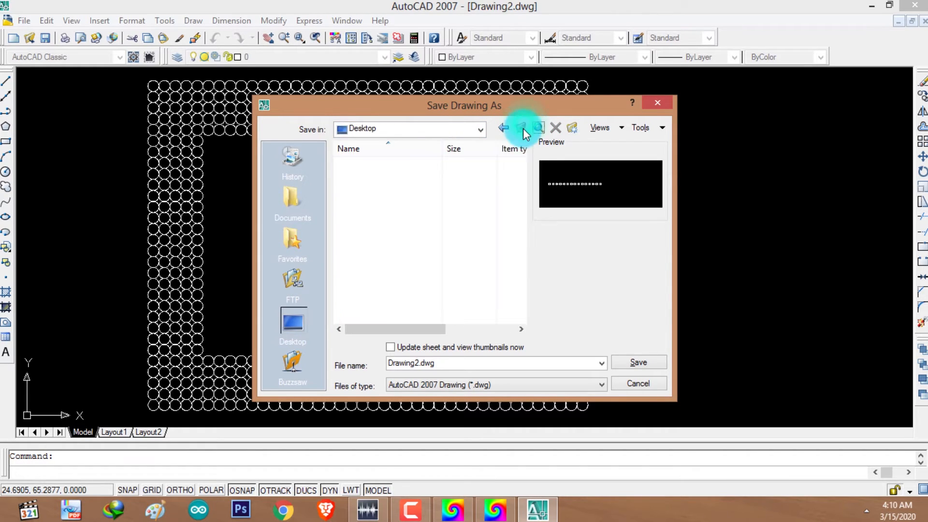
pyautogui.doubleClick(514, 363)
pyautogui.write('Layout_dxf')
pyautogui.click(446, 384)
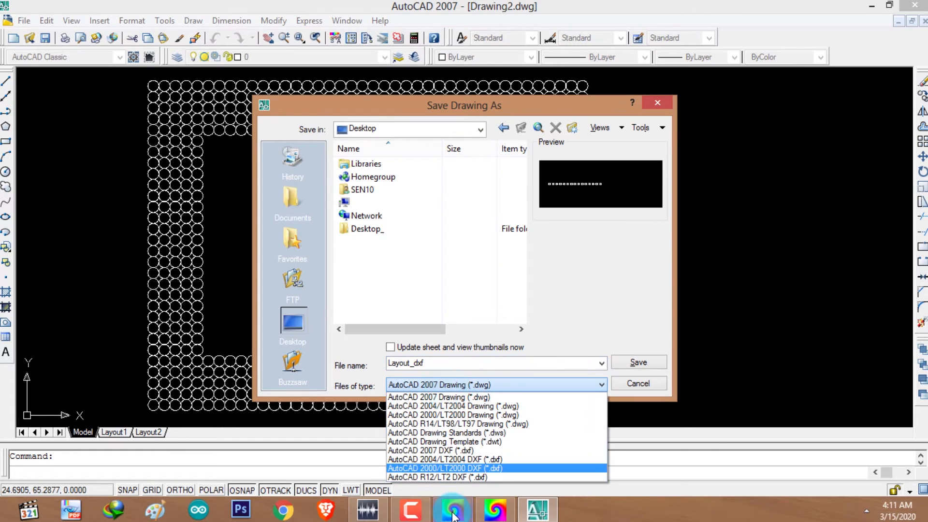
pyautogui.click(456, 451)
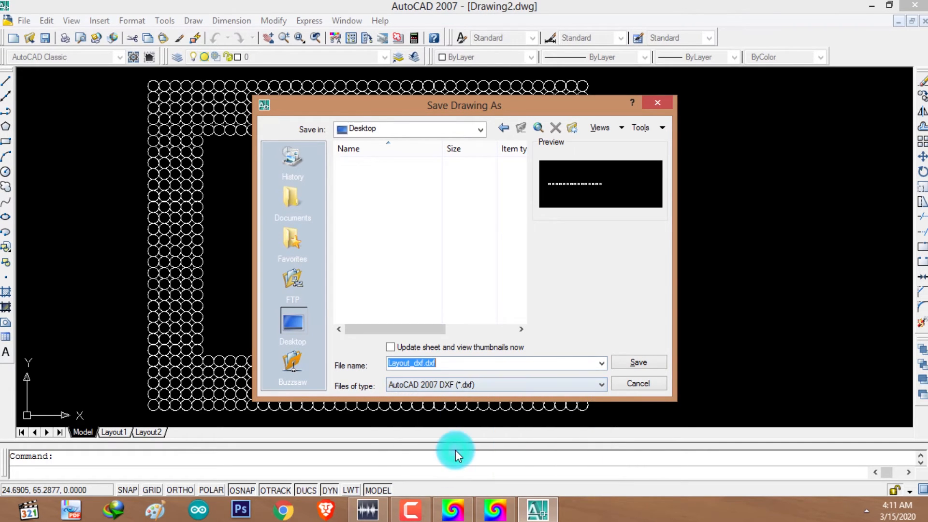
pyautogui.click(630, 364)
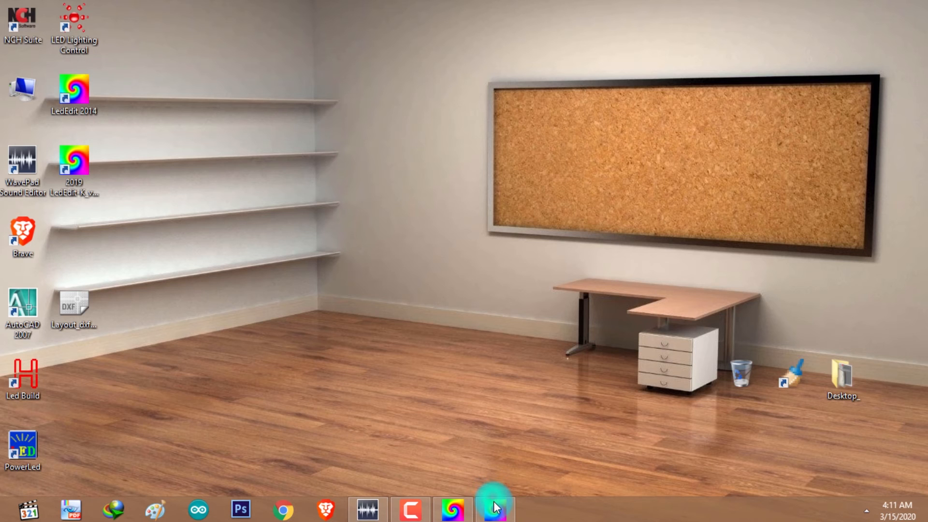
# Step: Switch to the LedEdit layout window, import Layout_dxf.dxf from the Desktop and place the frame near the canvas's upper-left corner
pyautogui.click(495, 507)
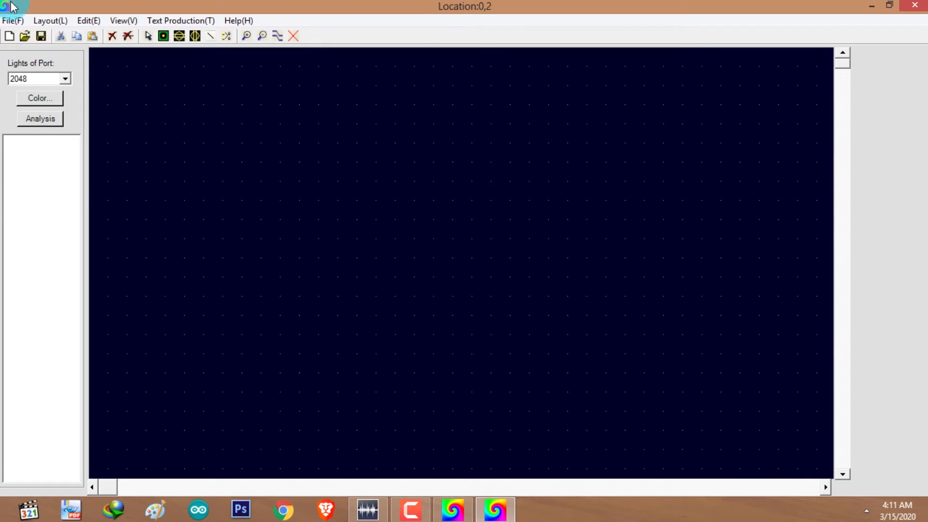
pyautogui.click(12, 21)
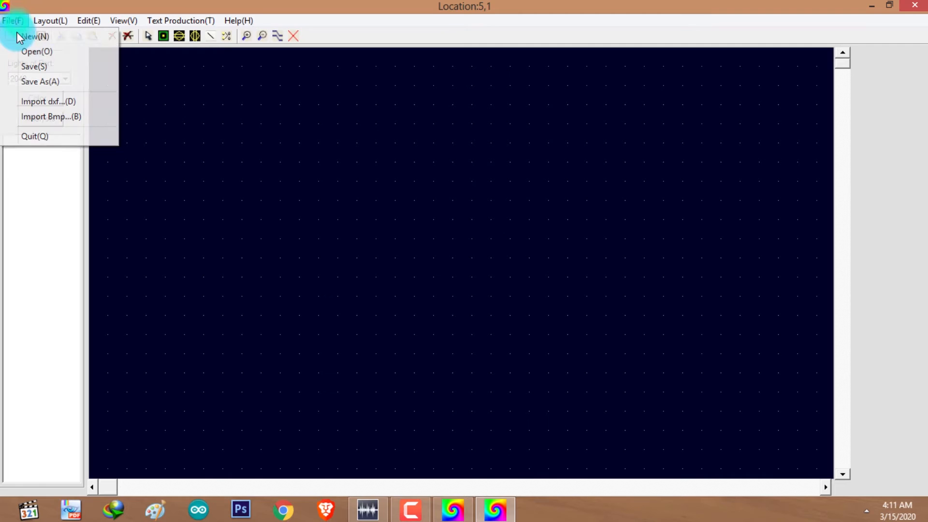
pyautogui.click(45, 105)
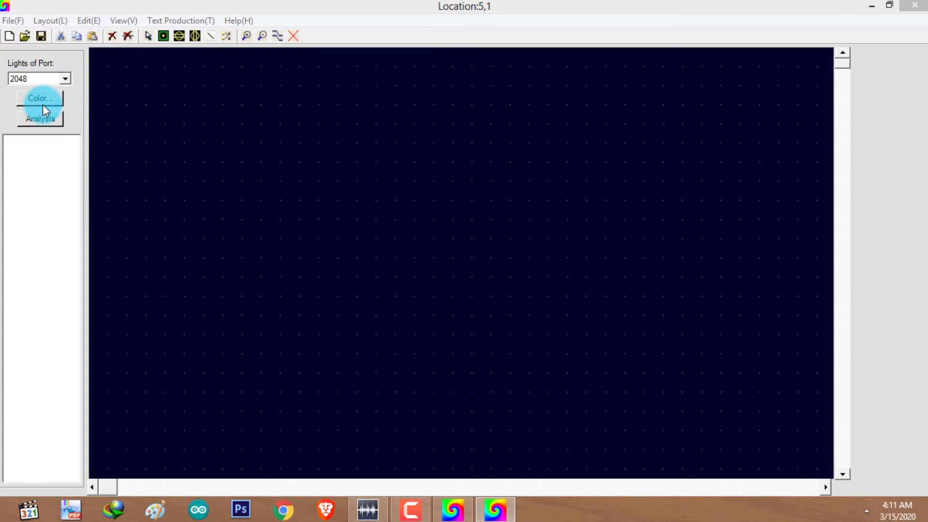
pyautogui.click(456, 291)
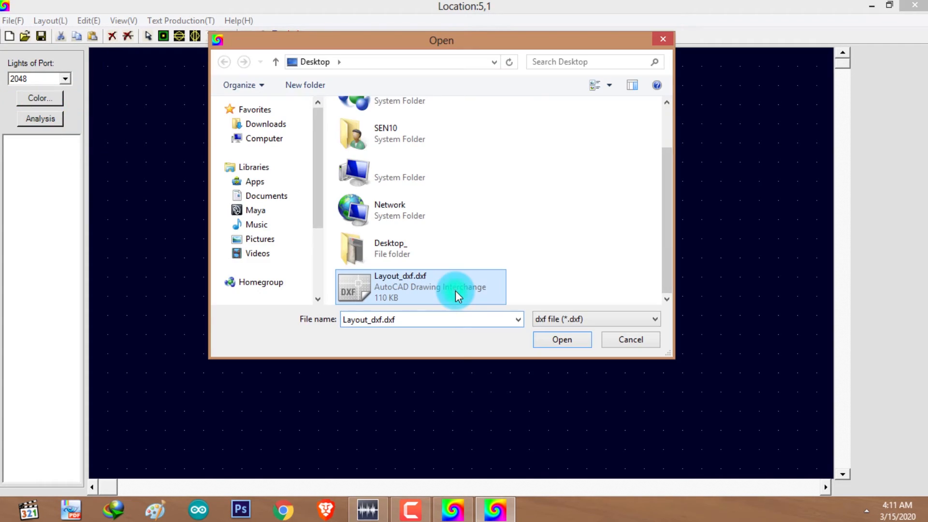
pyautogui.click(561, 345)
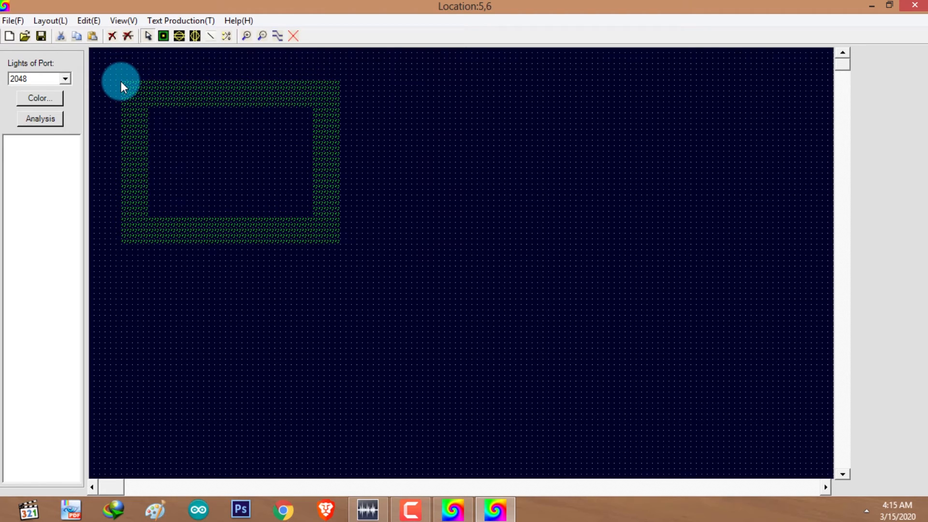
pyautogui.click(122, 83)
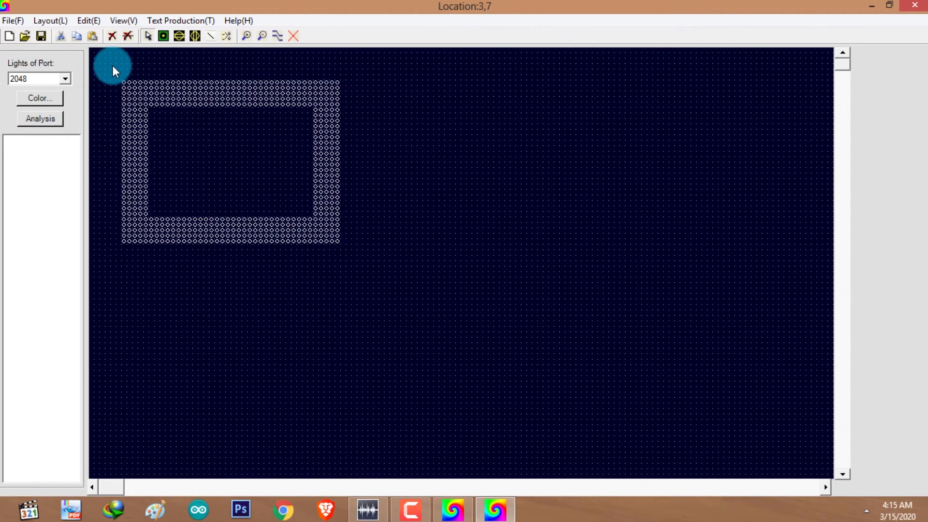
pyautogui.scroll(1, 105, 78)
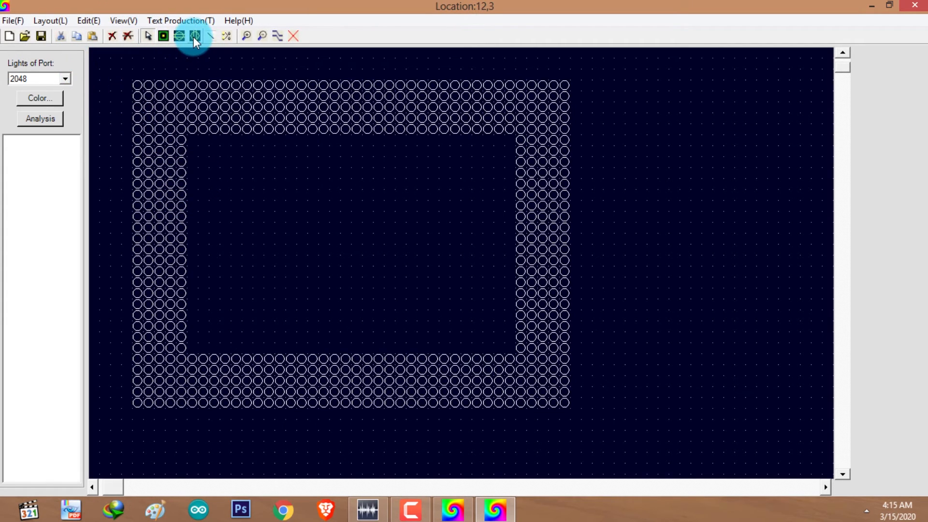
# Step: Auto-wire the frame's top five rows as one horizontal serpentine with the AutoLX Left into pattern
pyautogui.click(277, 35)
pyautogui.moveTo(149, 87); pyautogui.dragTo(722, 96)
pyautogui.click(769, 162)
pyautogui.moveTo(113, 60); pyautogui.dragTo(582, 129)
pyautogui.click(702, 163)
pyautogui.moveTo(590, 71); pyautogui.dragTo(124, 130)
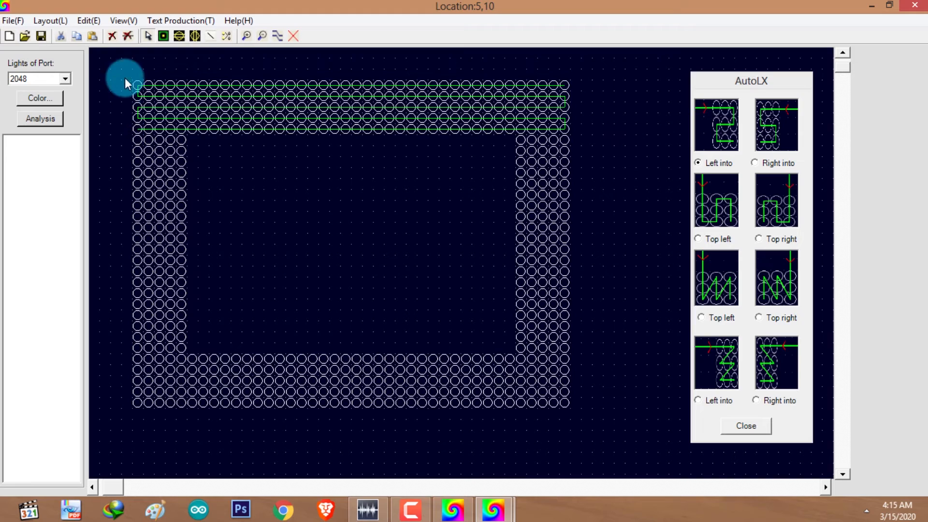
pyautogui.moveTo(360, 134); pyautogui.dragTo(581, 127)
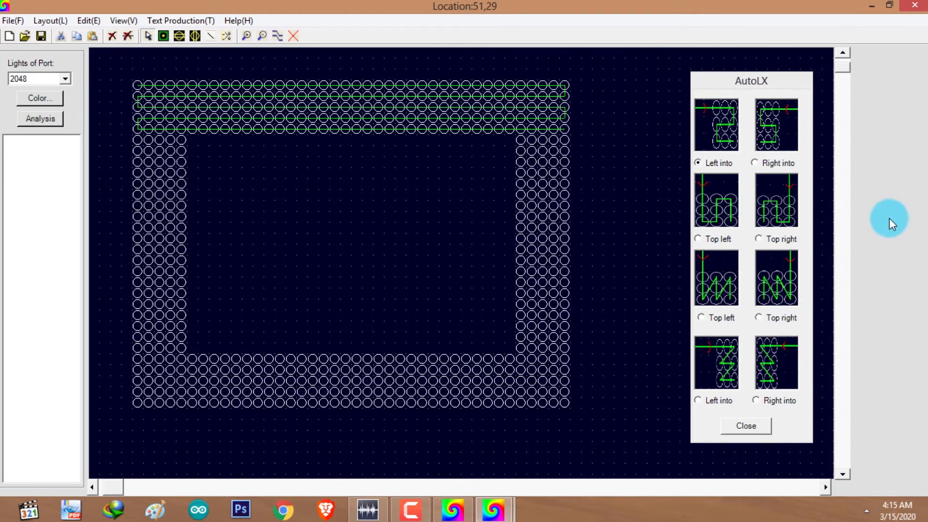
# Step: Auto-wire the frame's right side with the Right into pattern and its bottom five rows with the Top right serpentine
pyautogui.click(779, 165)
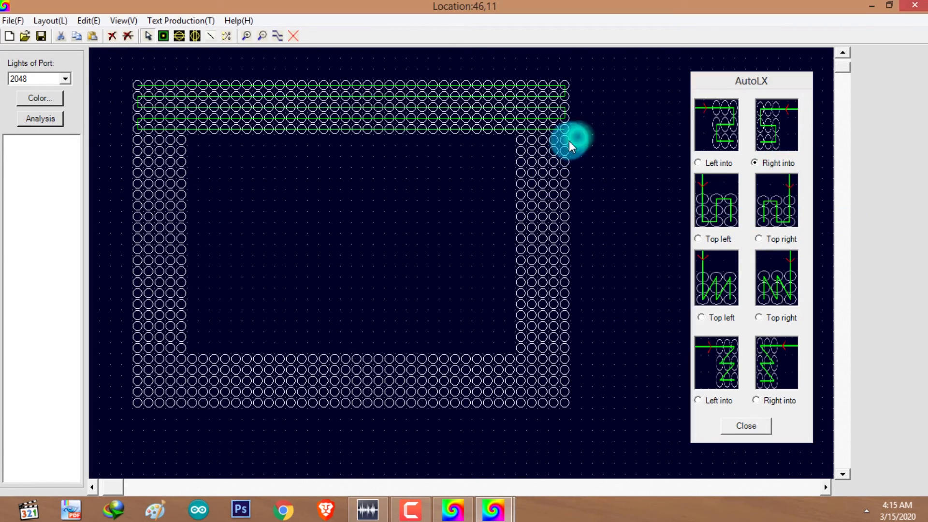
pyautogui.moveTo(500, 341); pyautogui.dragTo(499, 349)
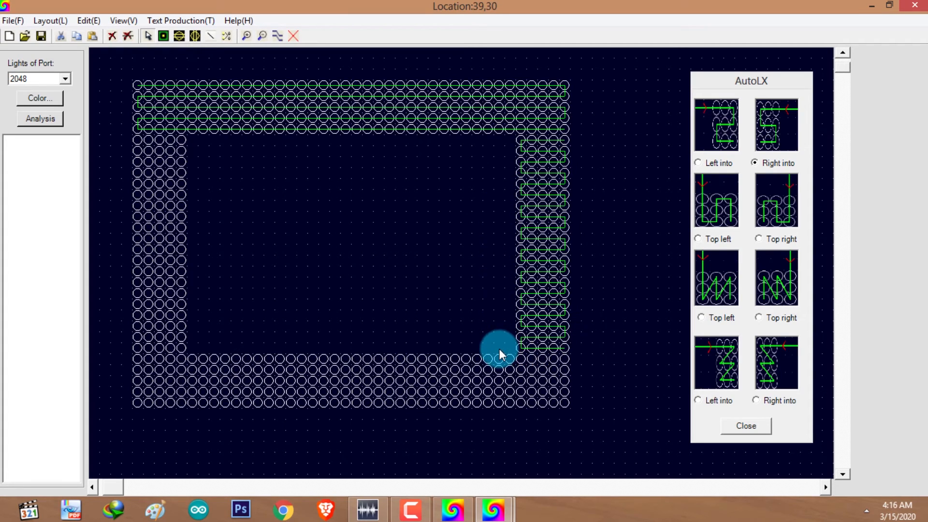
pyautogui.click(759, 239)
pyautogui.moveTo(580, 358); pyautogui.dragTo(75, 403)
pyautogui.moveTo(614, 419); pyautogui.dragTo(138, 352)
# Step: Auto-wire the frame's left side with the Left into pattern and close AutoLX
pyautogui.click(765, 169)
pyautogui.click(700, 164)
pyautogui.click(746, 425)
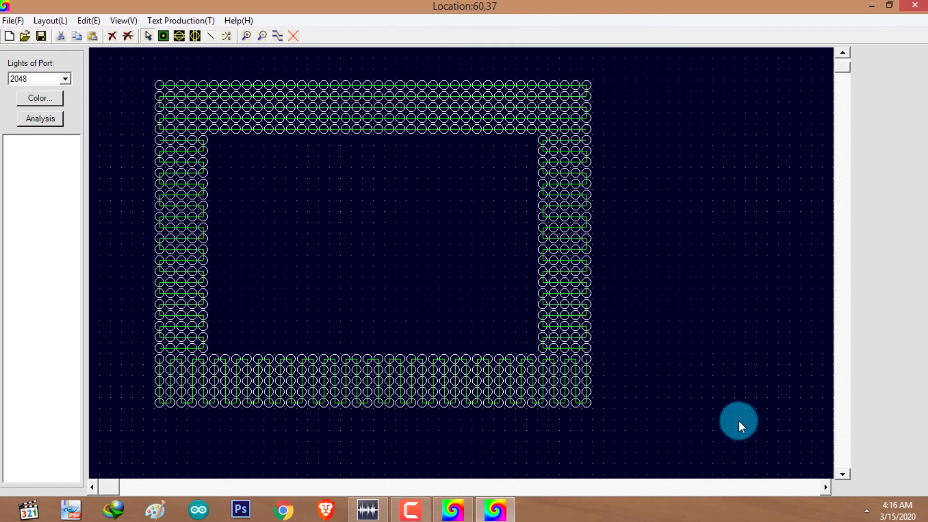
# Step: Connect the wired sections with manual lines: top rows to right side, right side to bottom rows, and bottom rows to left side
pyautogui.click(211, 36)
pyautogui.scroll(1, 565, 165)
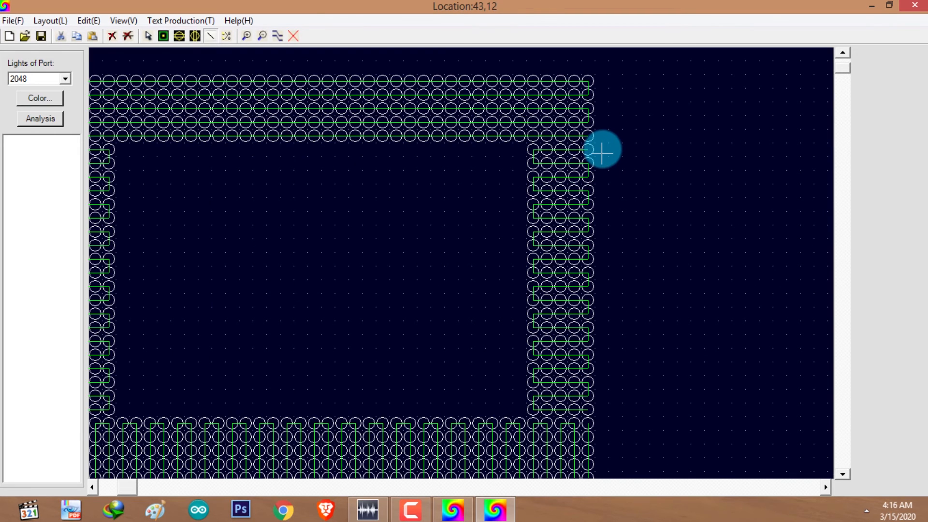
pyautogui.scroll(1, 602, 140)
pyautogui.moveTo(571, 138); pyautogui.dragTo(573, 154)
pyautogui.scroll(-1, 556, 431)
pyautogui.scroll(1, 552, 451)
pyautogui.scroll(1, 552, 452)
pyautogui.moveTo(559, 402); pyautogui.dragTo(556, 418)
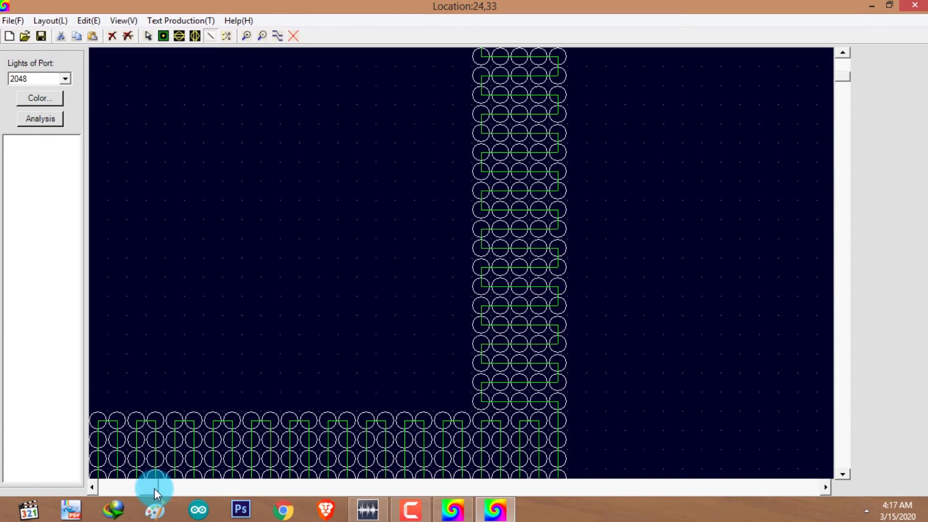
pyautogui.moveTo(155, 487); pyautogui.dragTo(35, 332)
pyautogui.moveTo(213, 324); pyautogui.dragTo(213, 345)
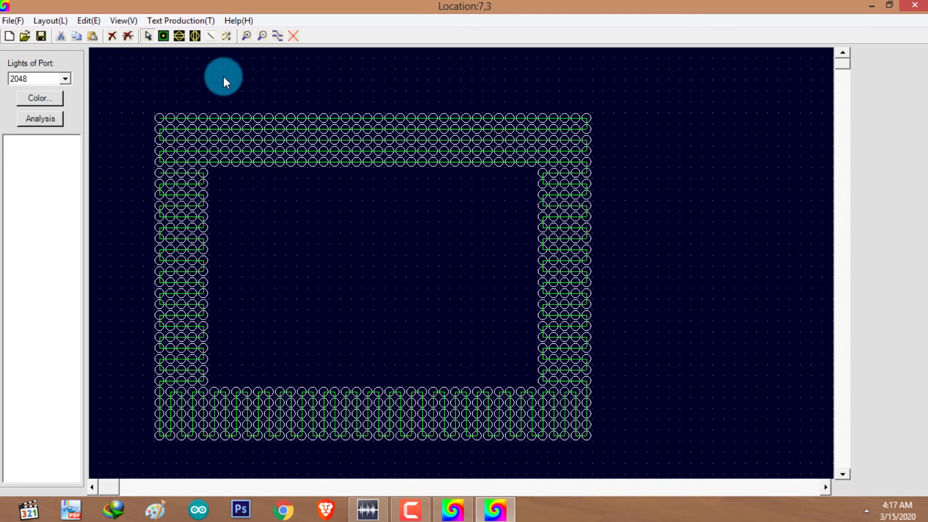
# Step: Place a port just outside the frame's upper-left corner and wire it to the first LED of the top row
pyautogui.click(168, 35)
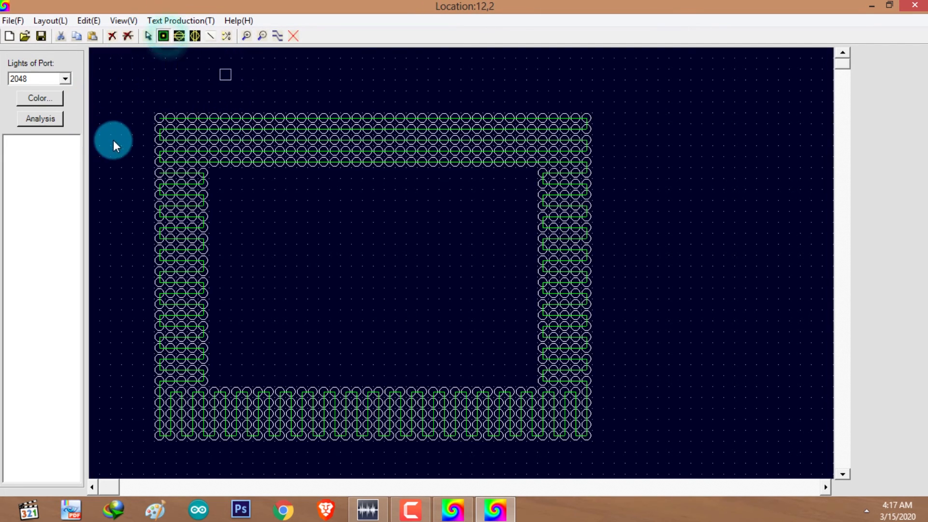
pyautogui.click(136, 102)
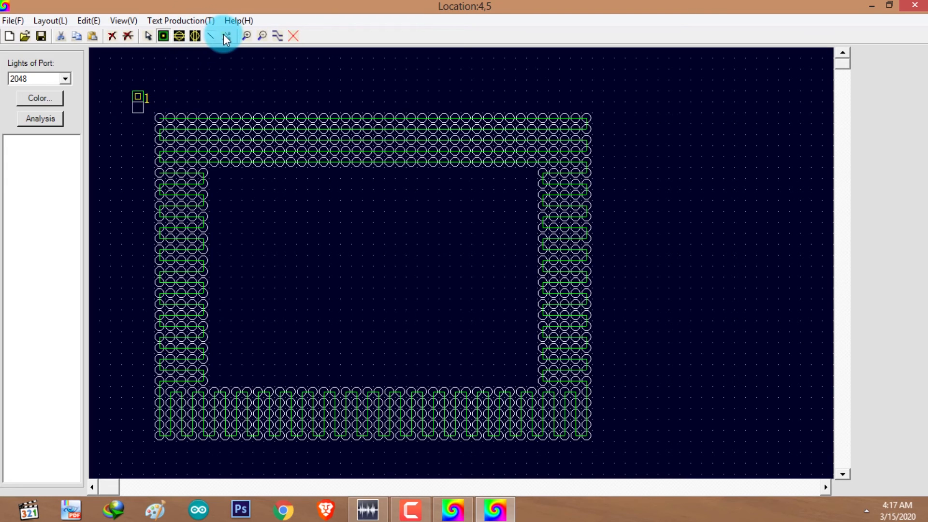
pyautogui.click(212, 35)
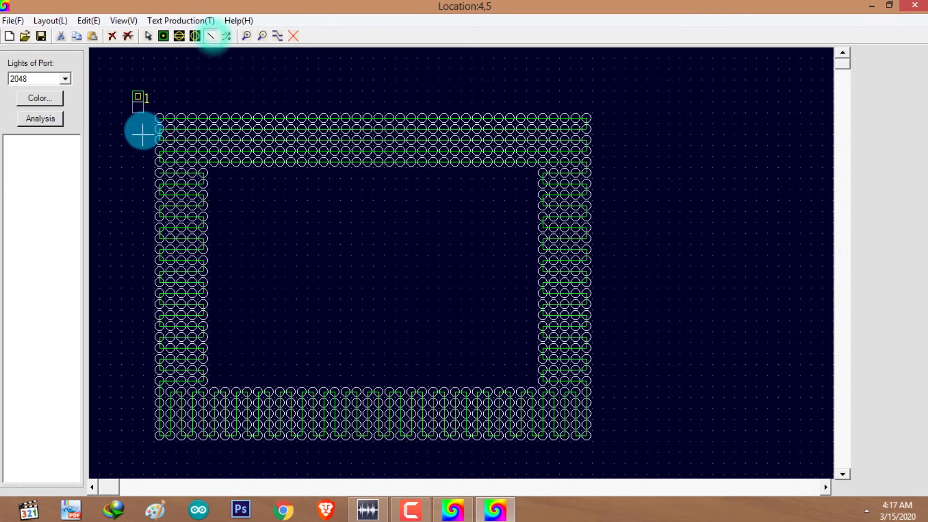
pyautogui.click(159, 116)
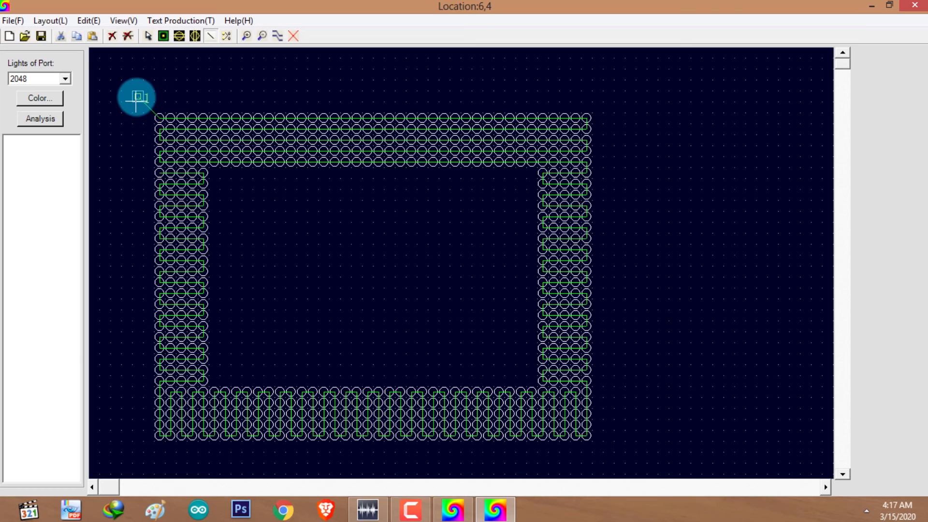
pyautogui.click(180, 207)
# Step: Save the layout to the Desktop as Layout_003 in LedLayOut (.cxb) format and close the layout window
pyautogui.click(13, 20)
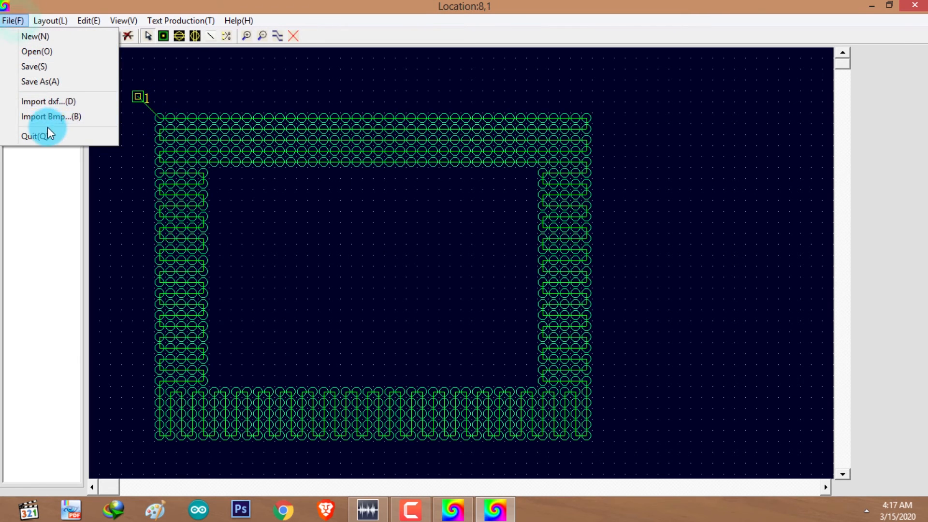
pyautogui.click(60, 82)
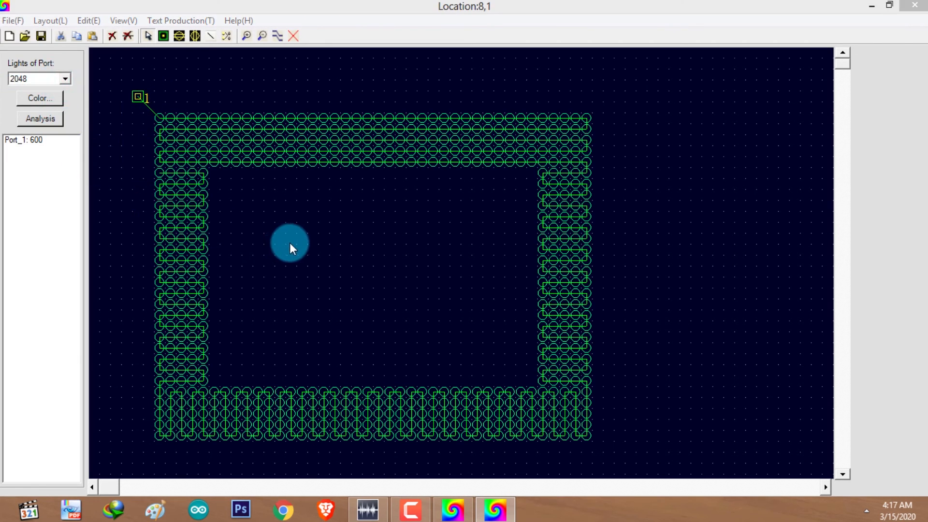
pyautogui.scroll(3, 336, 240)
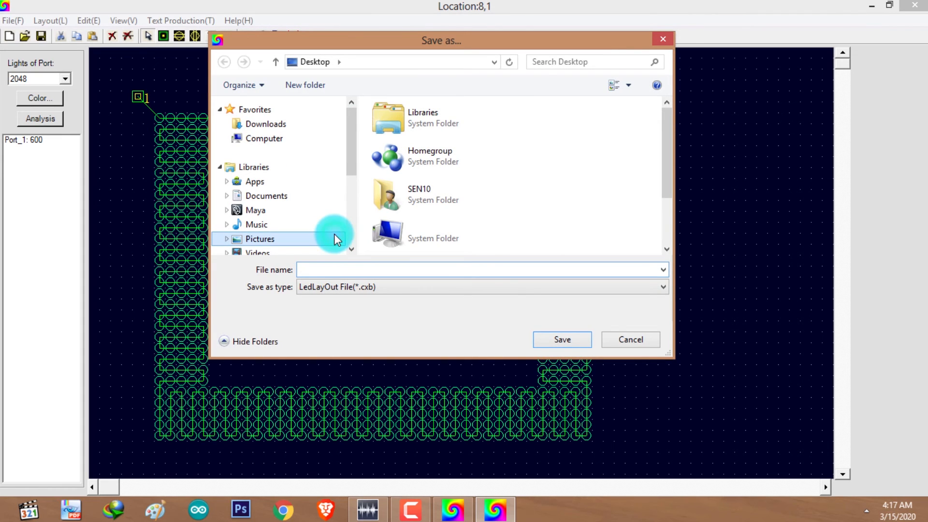
pyautogui.write('Layout_003')
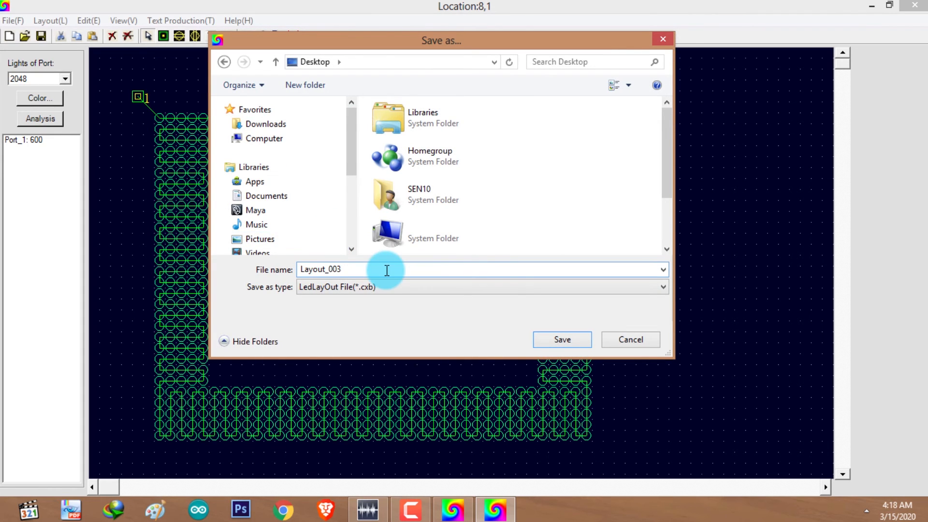
pyautogui.click(579, 338)
pyautogui.moveTo(912, 15)
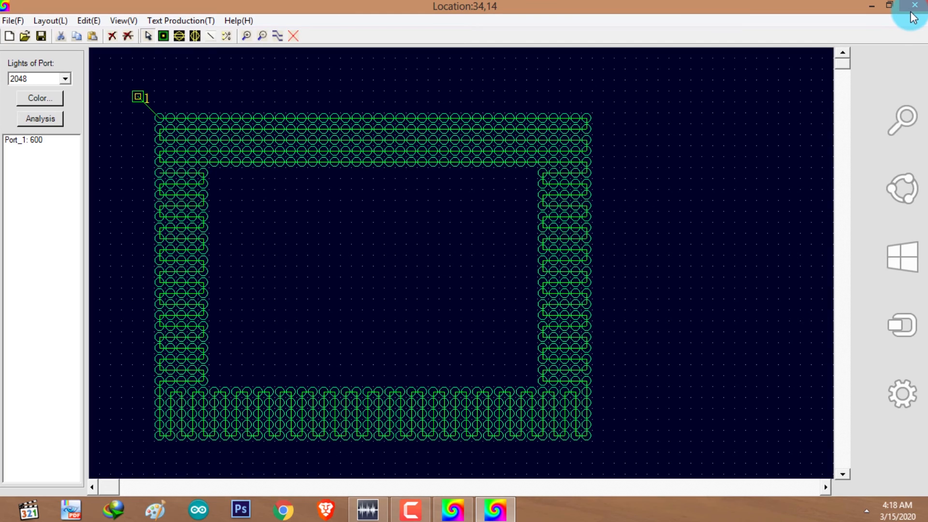
pyautogui.click(913, 10)
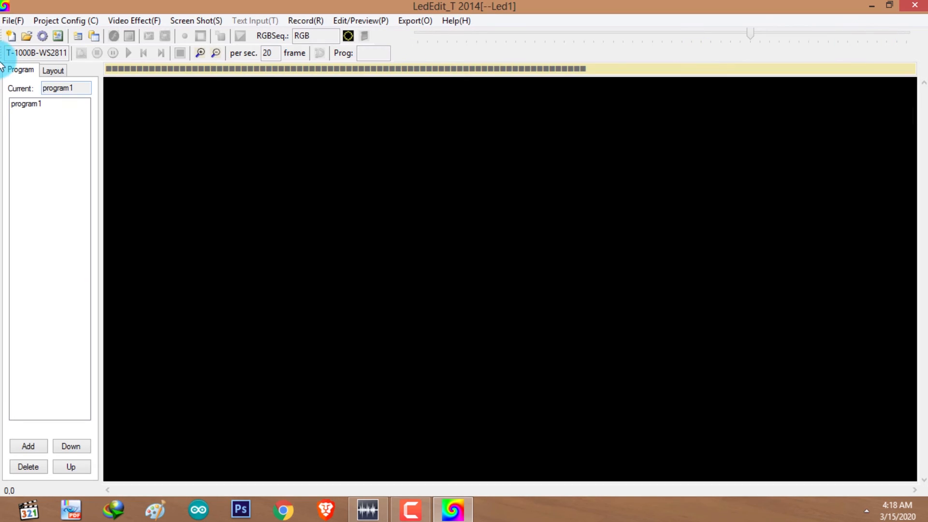
# Step: Import the Layout_003.cxb layout into the project and run the Move left video effect on it
pyautogui.click(62, 22)
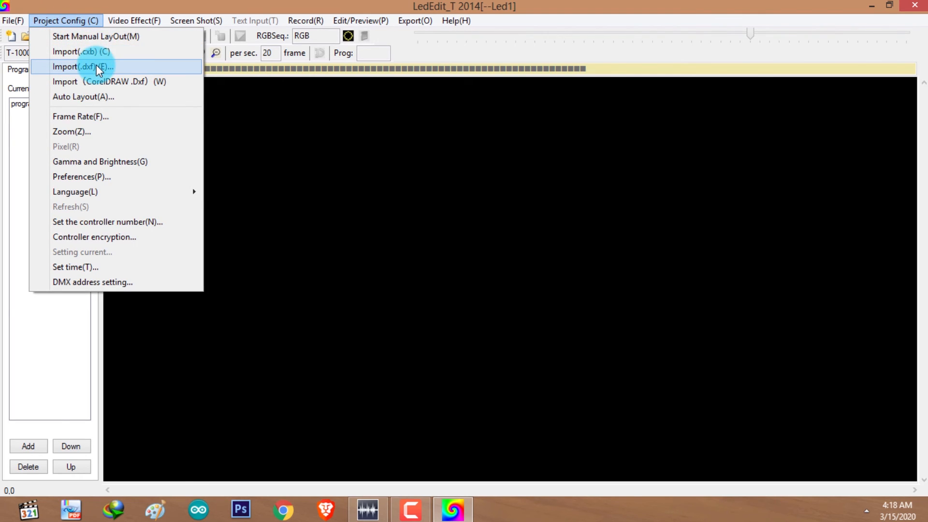
pyautogui.click(98, 52)
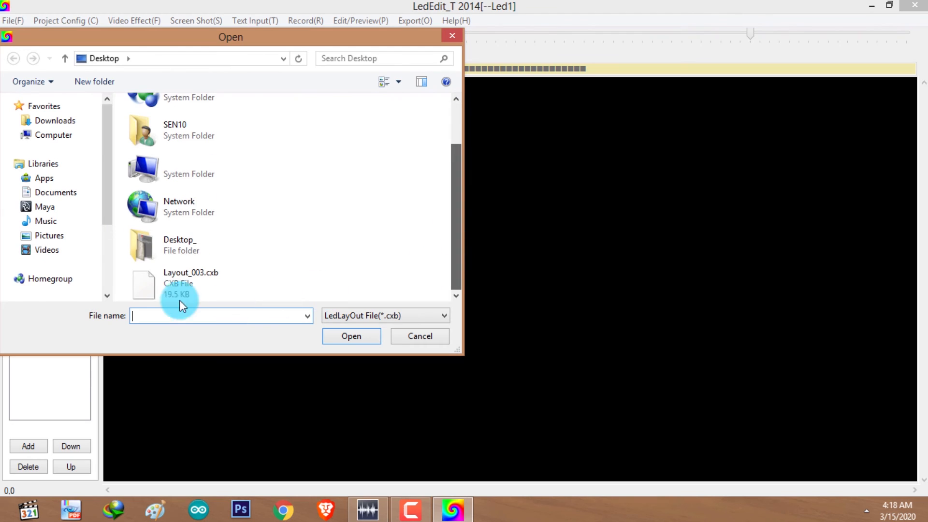
pyautogui.click(170, 291)
pyautogui.click(353, 336)
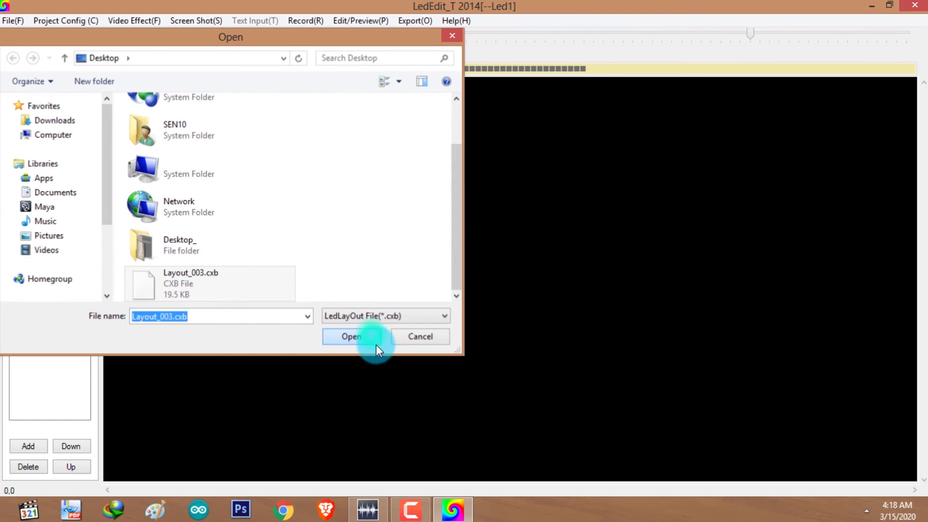
pyautogui.click(483, 271)
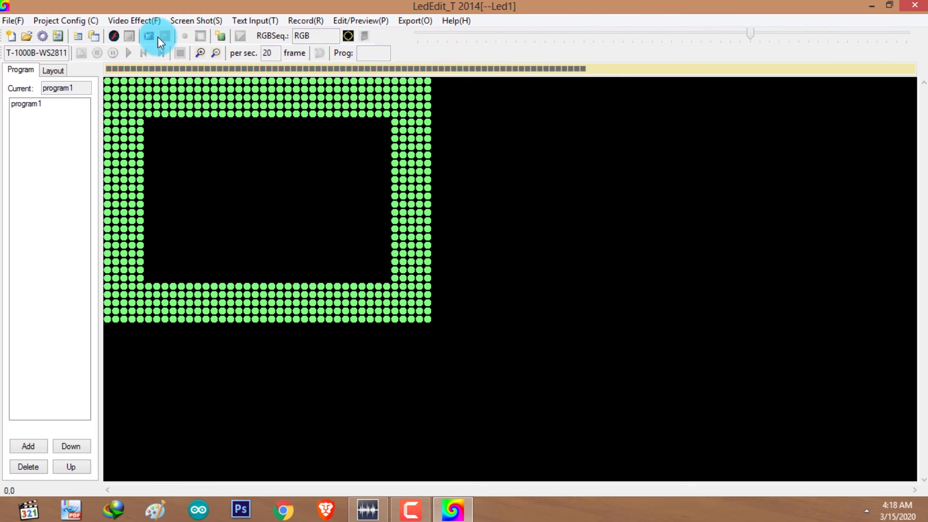
pyautogui.click(118, 21)
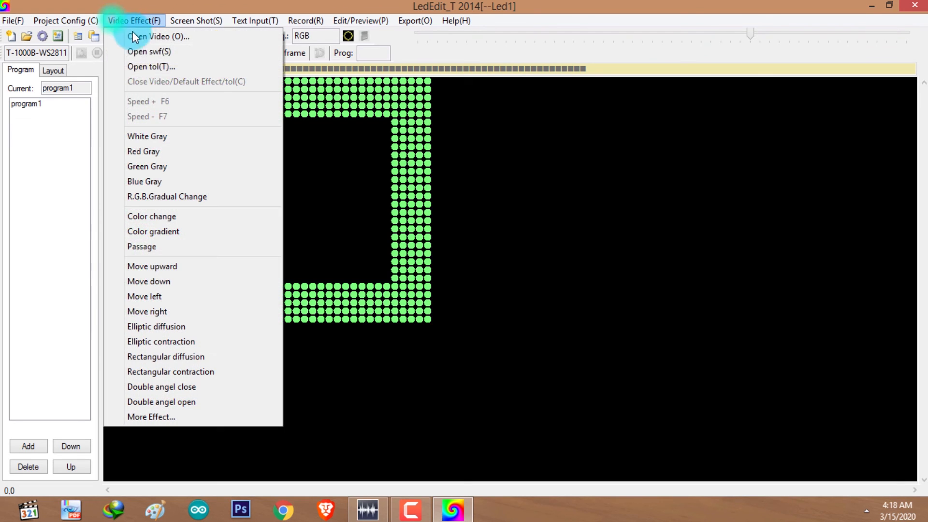
pyautogui.click(177, 296)
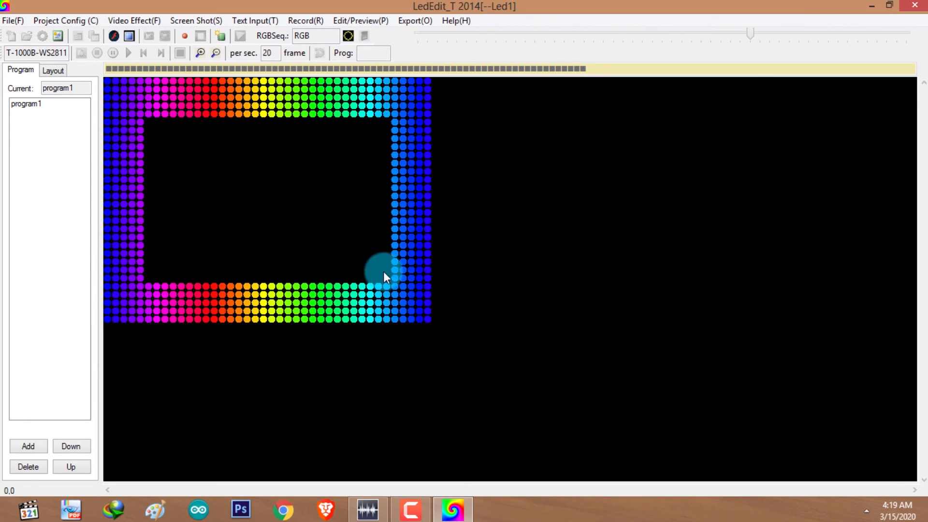